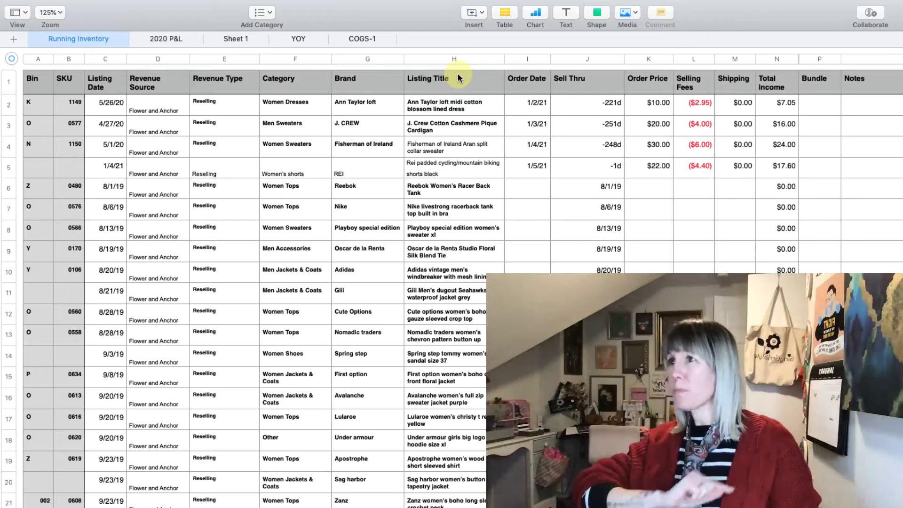
# Review the Bin, SKU, Category, Listing Title, Order Date and Sell Thru headers in the Running Inventory table
pyautogui.scroll(-1, 458, 77)
pyautogui.scroll(1, 458, 77)
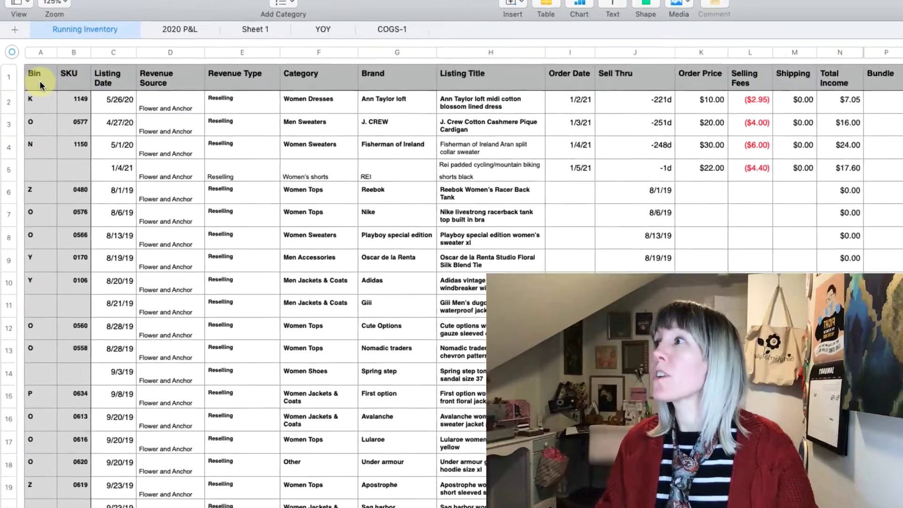
pyautogui.moveTo(34, 80); pyautogui.dragTo(59, 87)
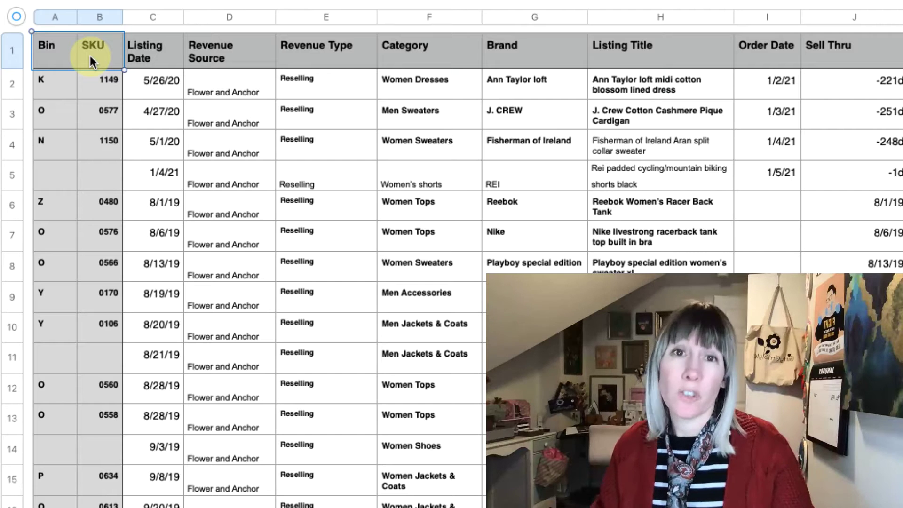
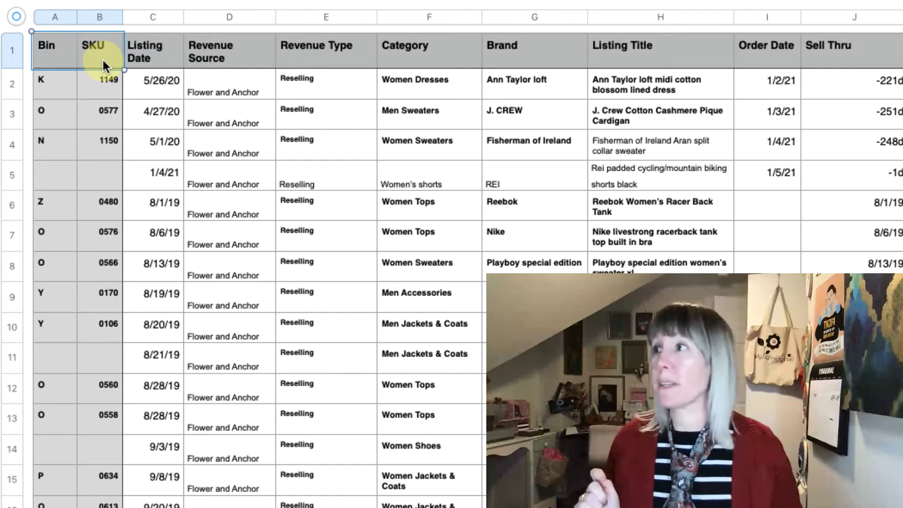
pyautogui.click(466, 48)
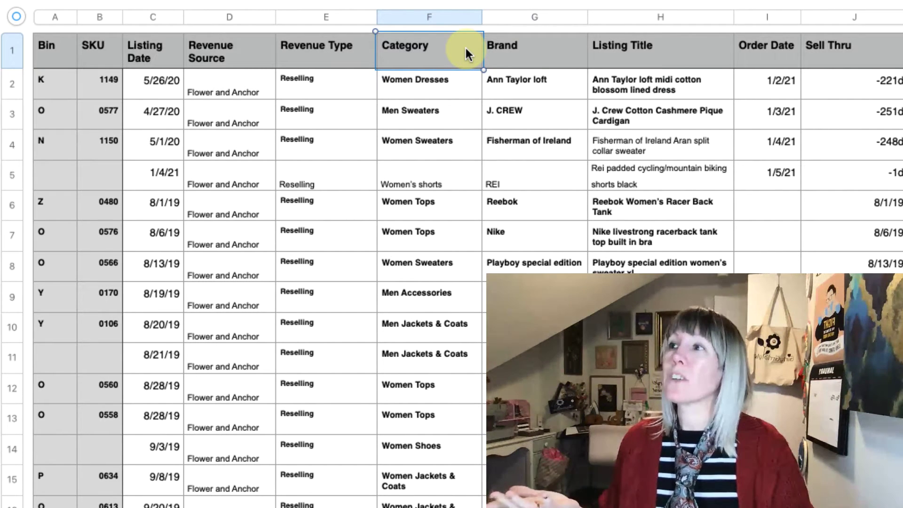
pyautogui.click(648, 45)
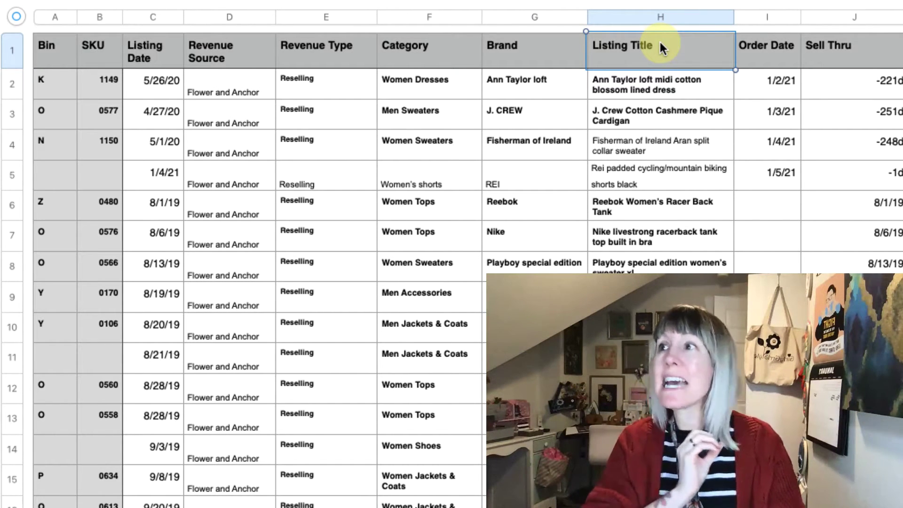
pyautogui.click(770, 50)
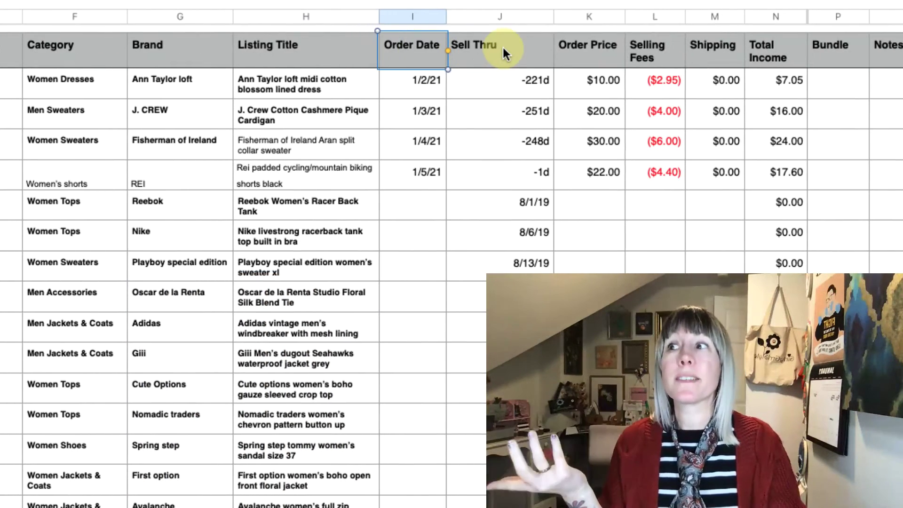
pyautogui.click(522, 45)
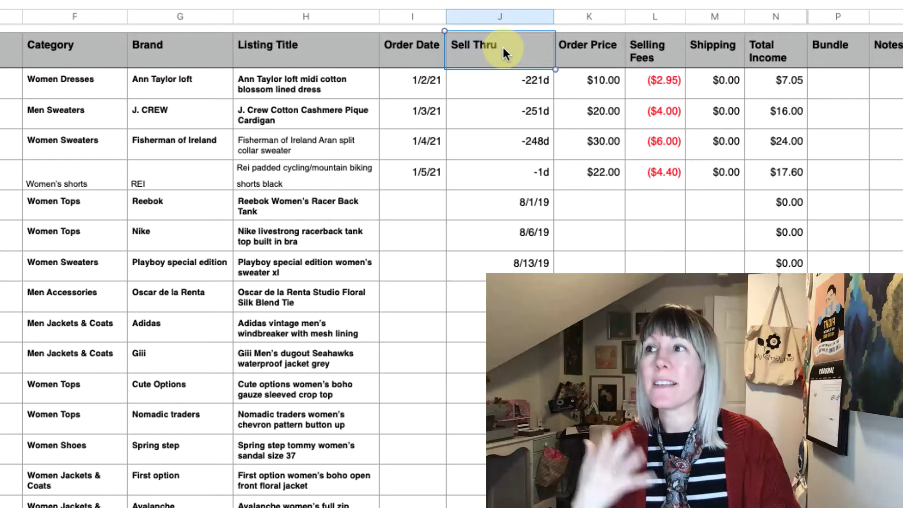
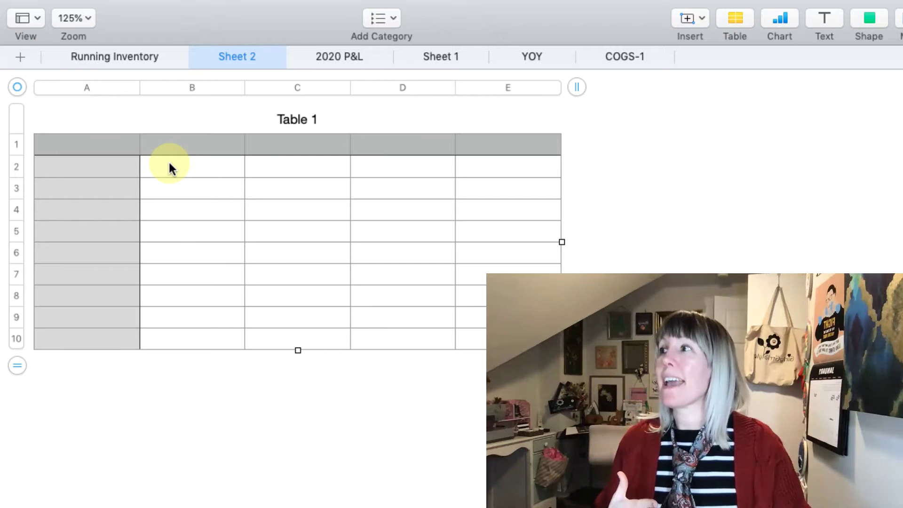
# Examine the header row and the header column of the blank table on Sheet 2
pyautogui.moveTo(103, 149); pyautogui.dragTo(488, 149)
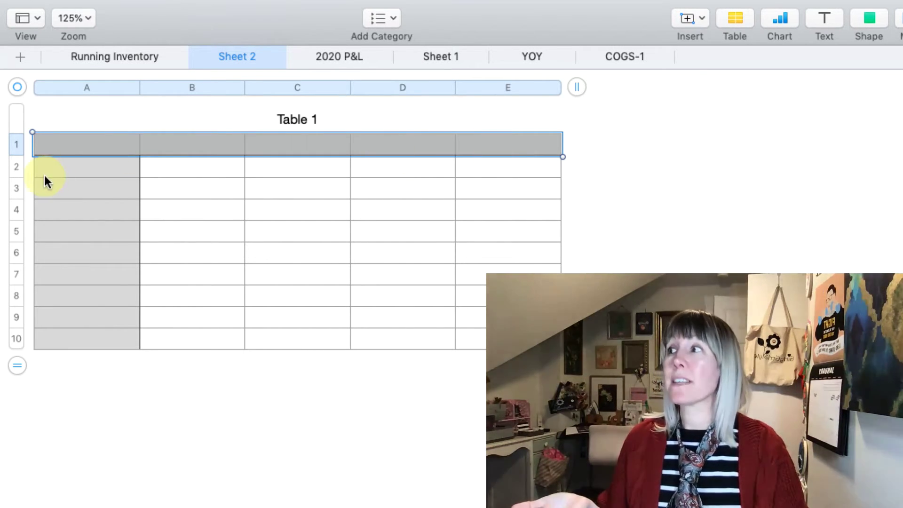
pyautogui.moveTo(103, 171); pyautogui.dragTo(115, 331)
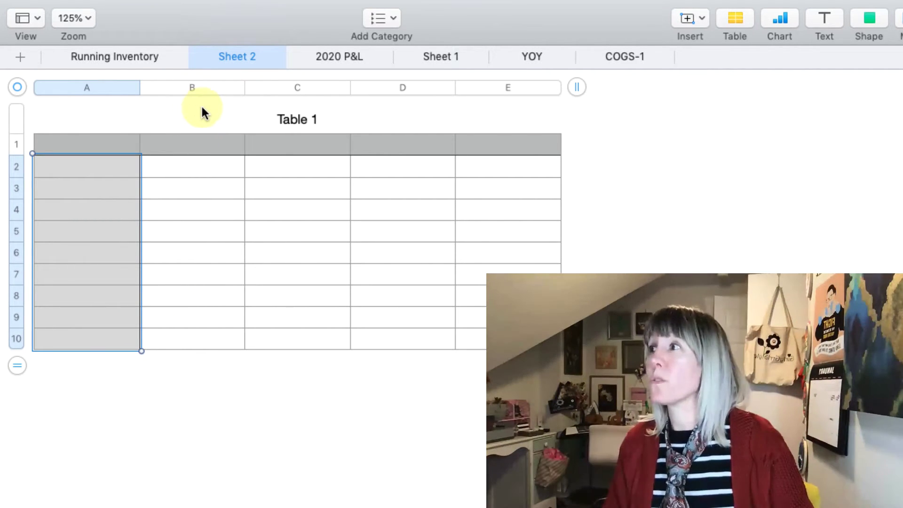
# Inspect the SKU column's options in Running Inventory and check how the frozen Bin and SKU columns behave across the table's width
pyautogui.click(140, 56)
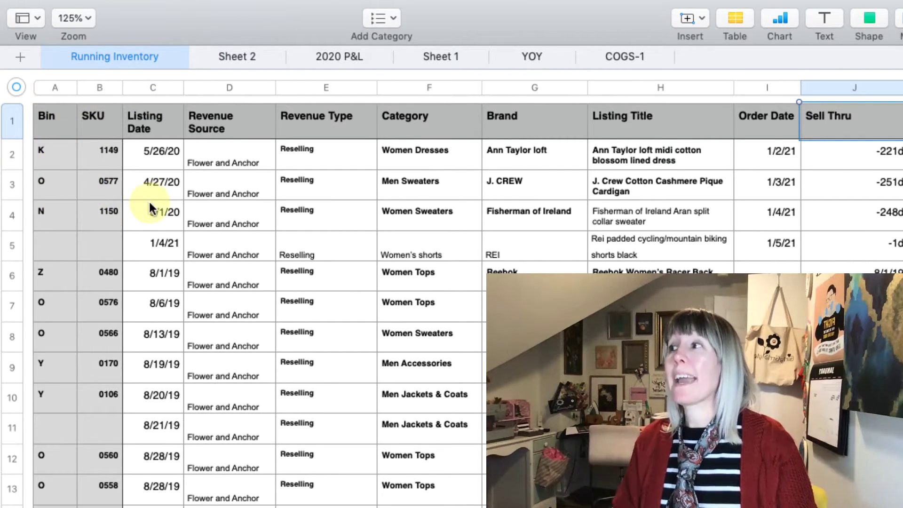
pyautogui.click(105, 193)
pyautogui.click(101, 115)
pyautogui.click(101, 117)
pyautogui.click(104, 92)
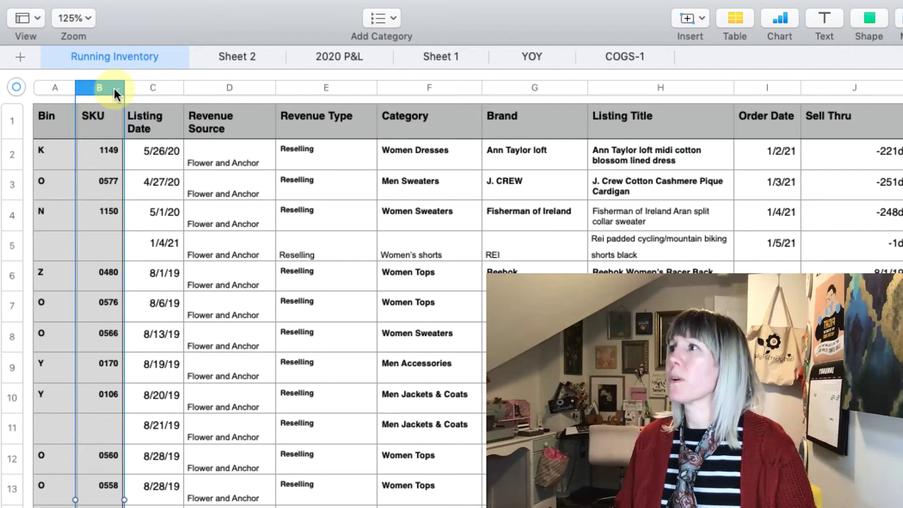
pyautogui.click(114, 89)
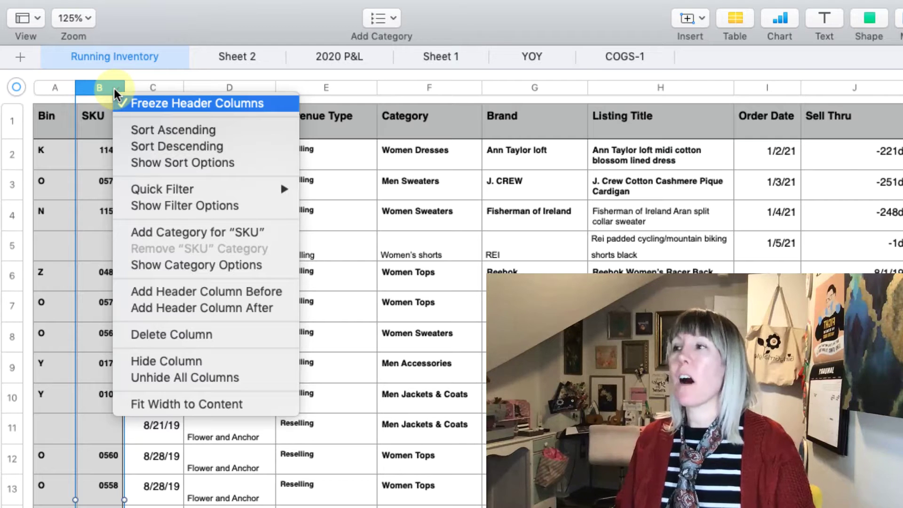
pyautogui.click(434, 273)
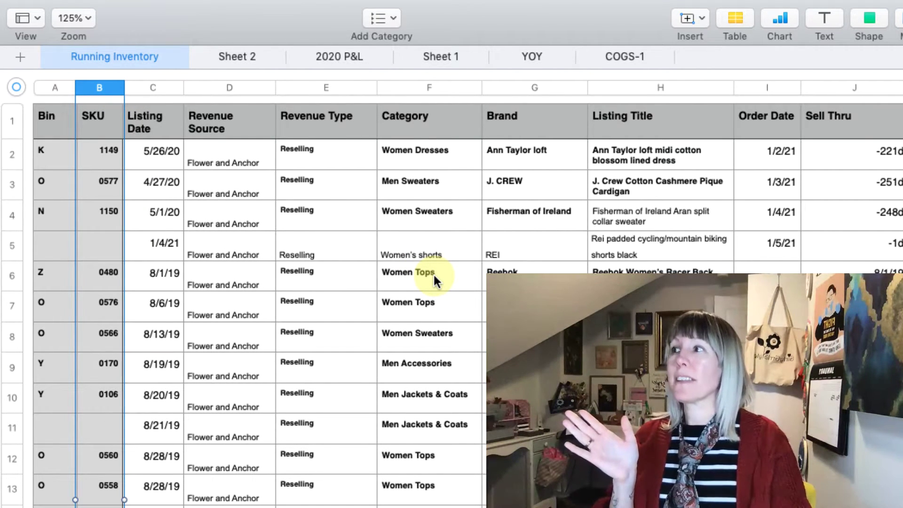
pyautogui.hscroll(10, 433, 272)
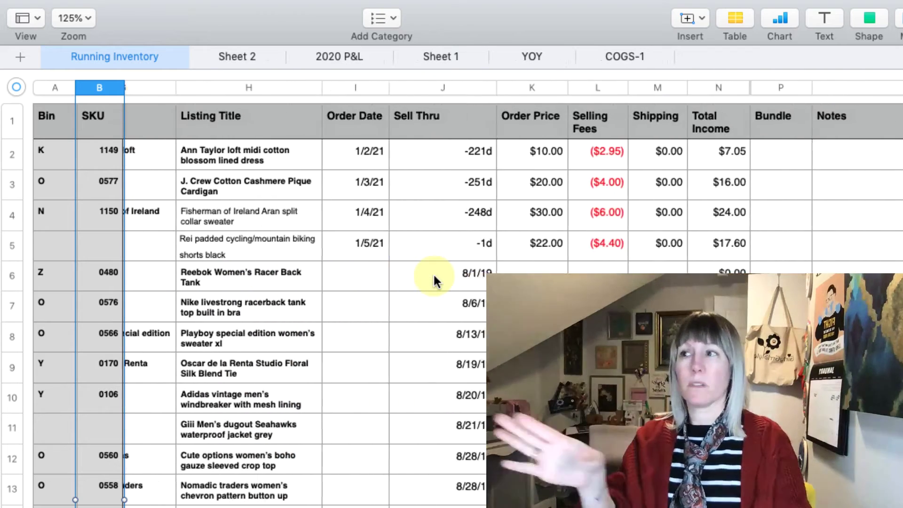
pyautogui.hscroll(3, 434, 276)
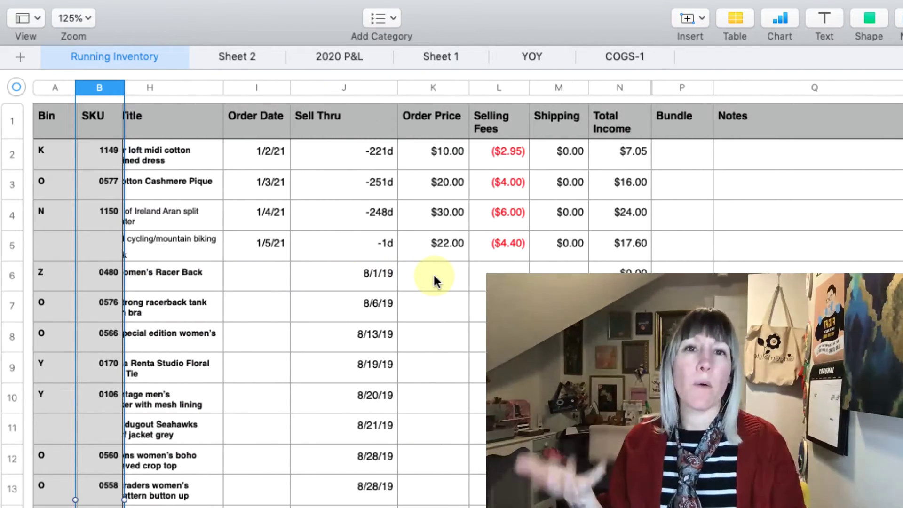
pyautogui.hscroll(-8, 433, 281)
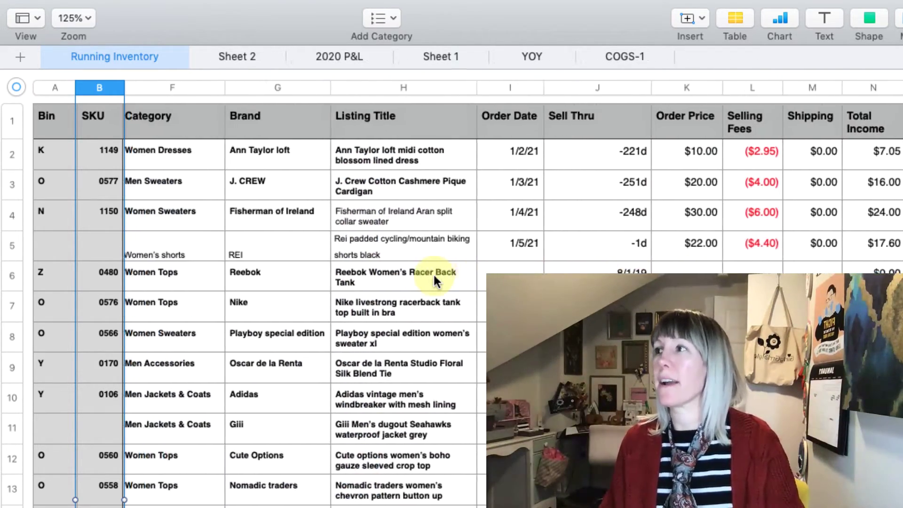
pyautogui.hscroll(-5, 433, 280)
# Enter Bin as the header of the first column in the blank table on Sheet 2
pyautogui.click(235, 56)
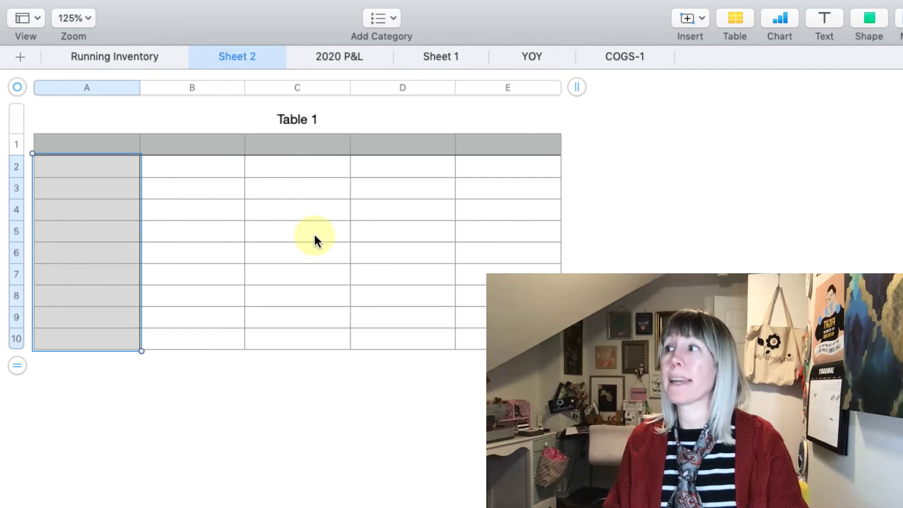
pyautogui.click(94, 147)
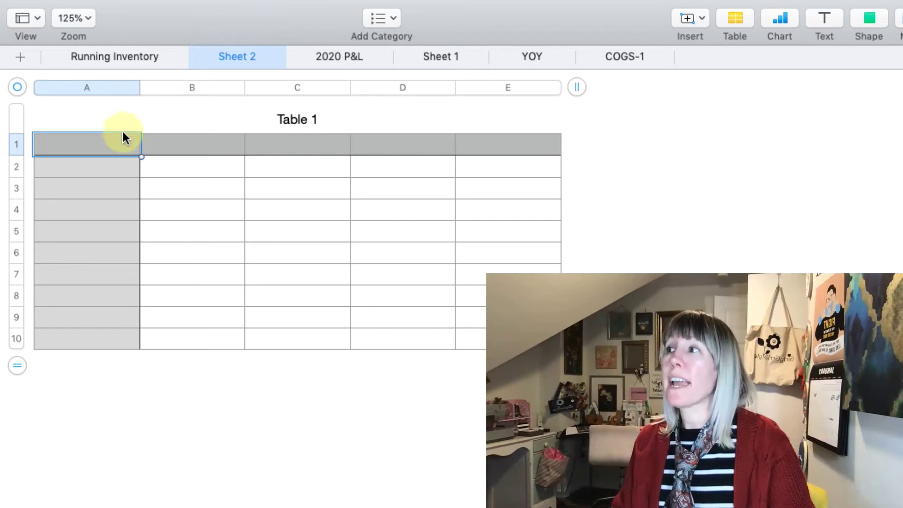
pyautogui.click(117, 145)
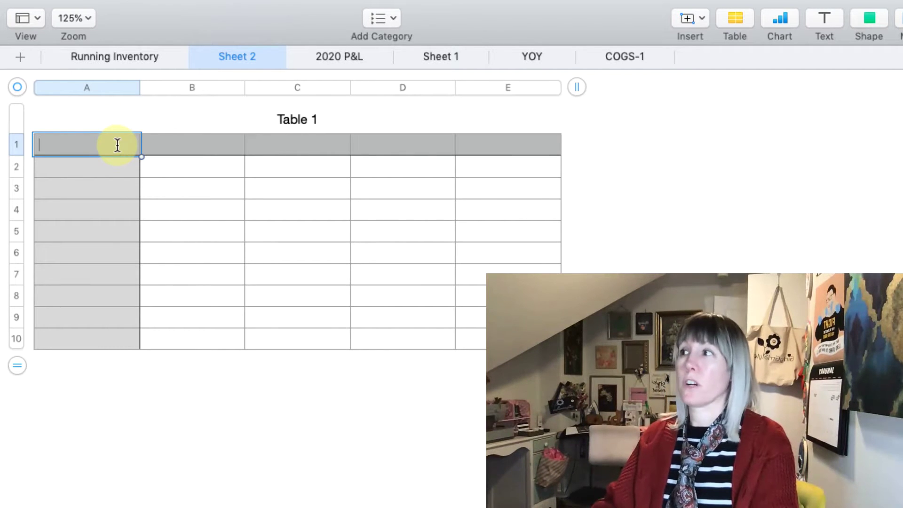
pyautogui.write('Bink')
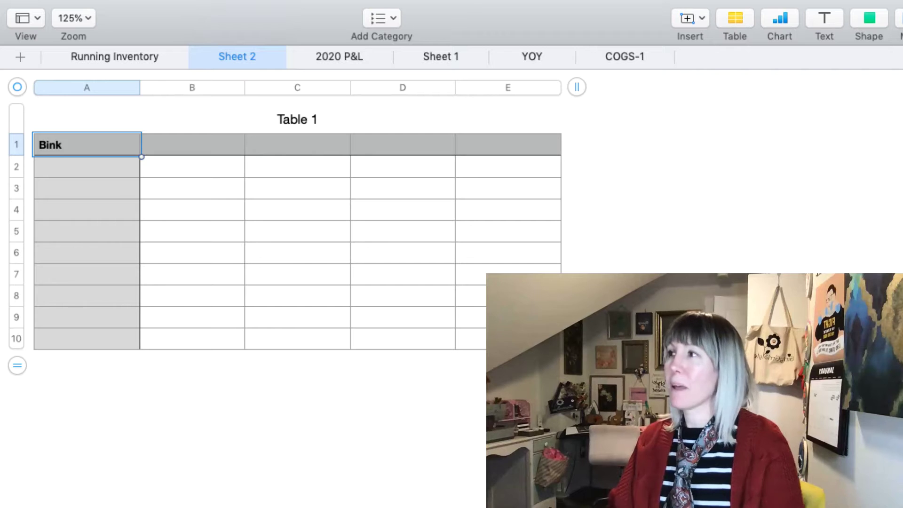
pyautogui.press('BackSpace')
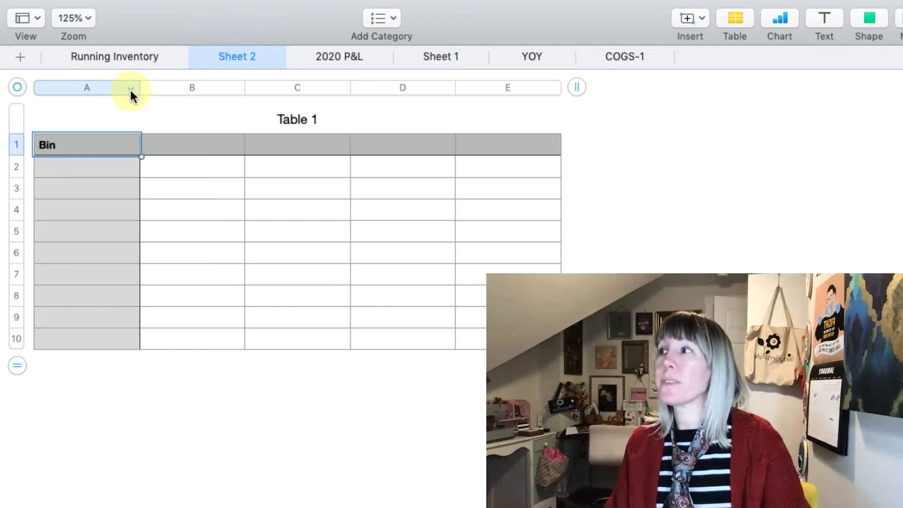
# Add a header column after the Bin column and title it SKU
pyautogui.click(131, 89)
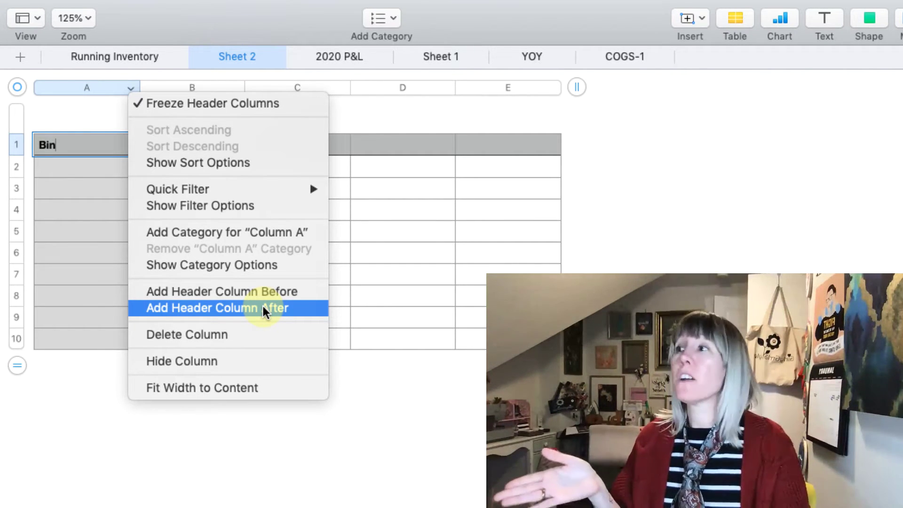
pyautogui.click(262, 307)
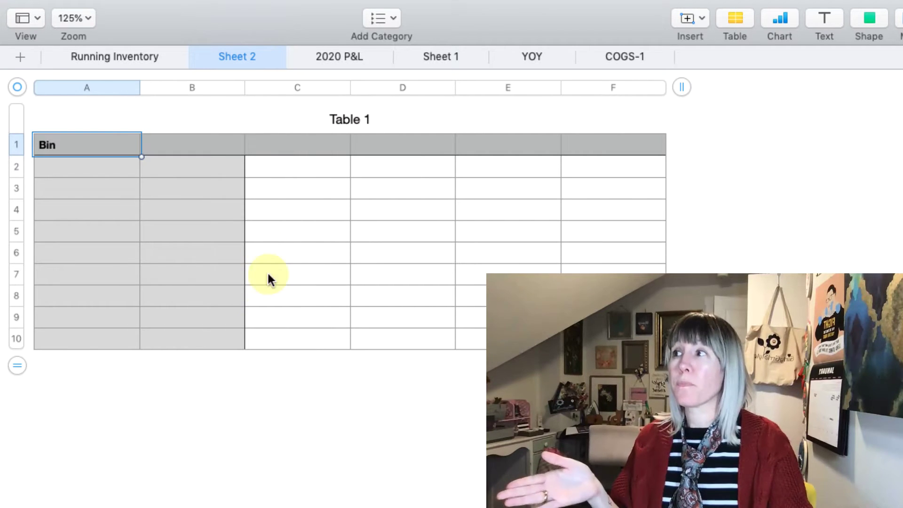
pyautogui.click(196, 145)
pyautogui.write('SKU')
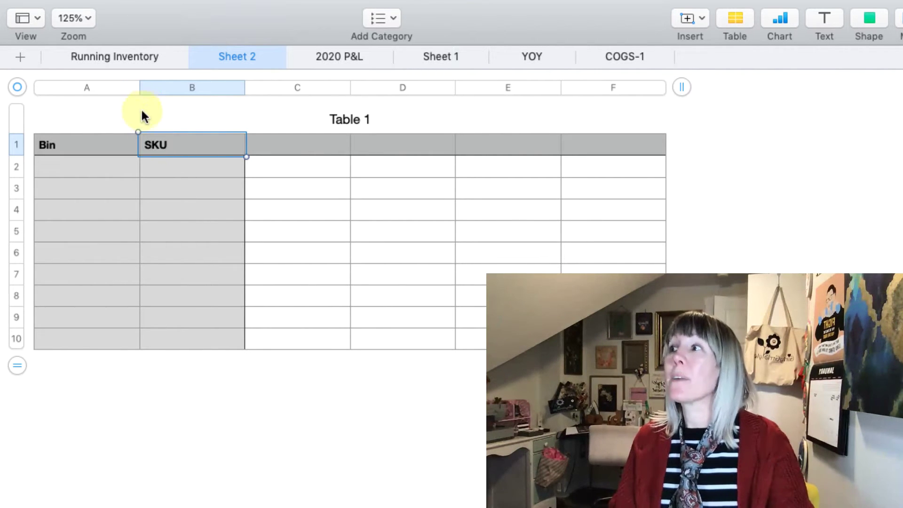
# Narrow the Bin and SKU columns to roughly half their width
pyautogui.moveTo(140, 86); pyautogui.dragTo(89, 86)
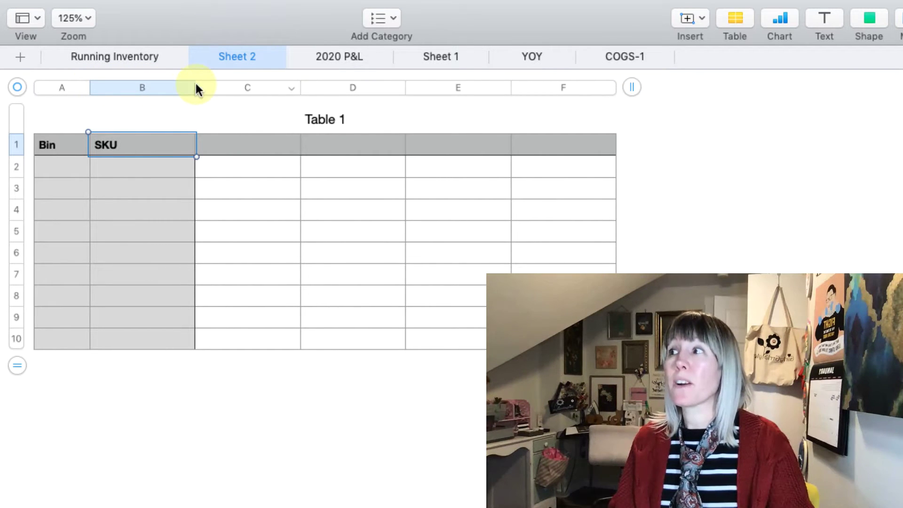
pyautogui.moveTo(196, 86); pyautogui.dragTo(149, 87)
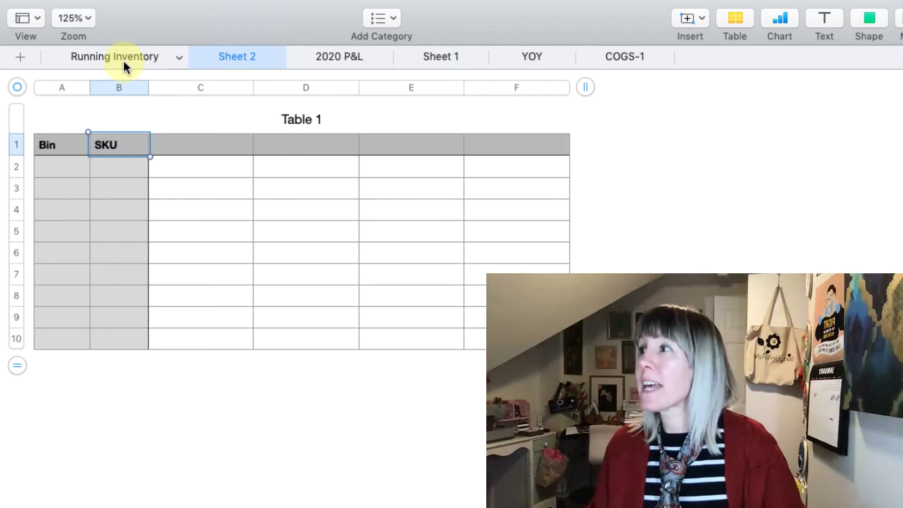
# Check the next header in Running Inventory and enter Listing Date as the header of column C on Sheet 2
pyautogui.click(123, 57)
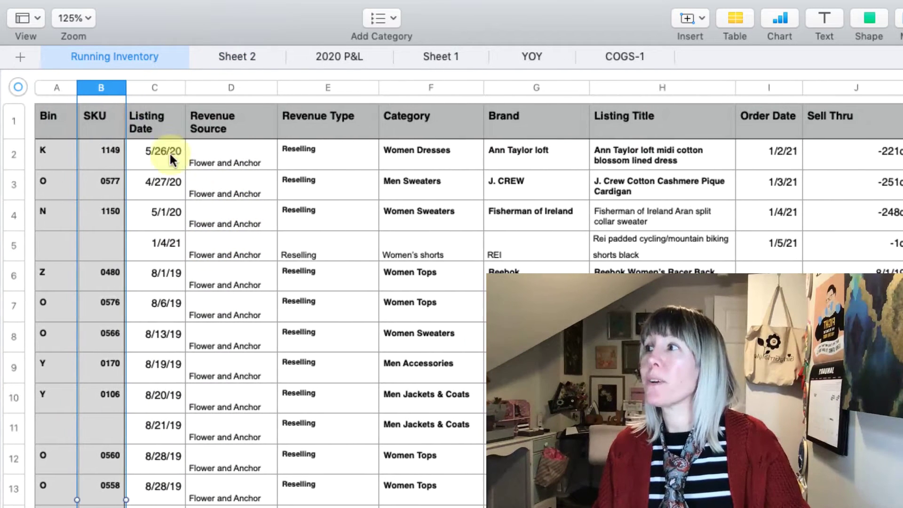
pyautogui.click(239, 59)
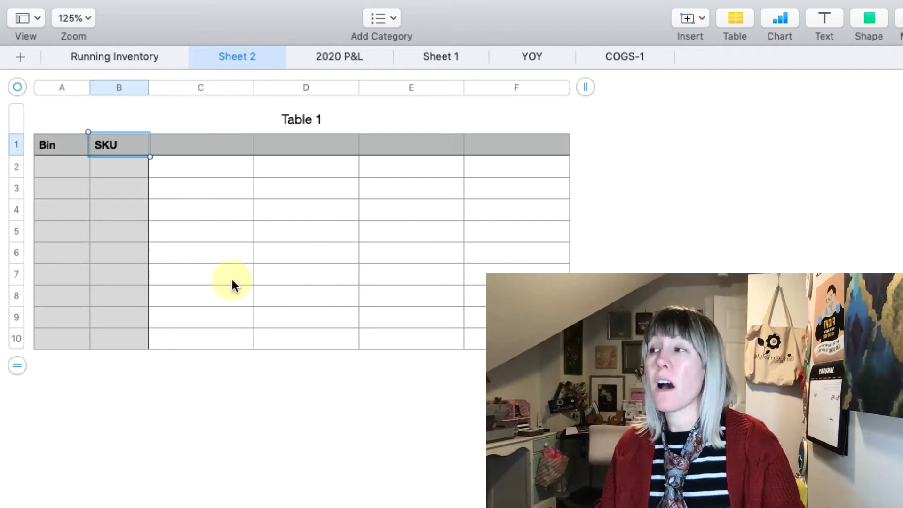
pyautogui.click(224, 145)
pyautogui.write('Listi')
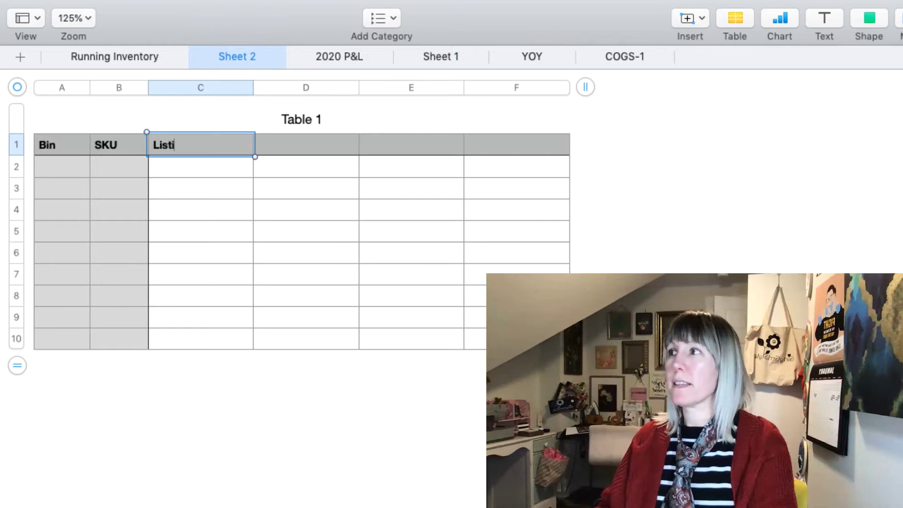
pyautogui.write('ng Date')
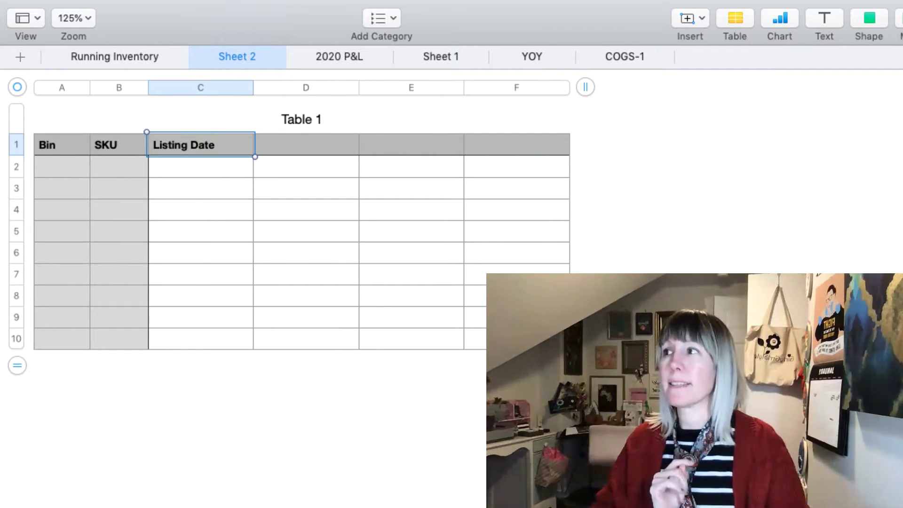
# Check the next header in Running Inventory and enter Revenue Source as the header of column D on Sheet 2
pyautogui.click(312, 147)
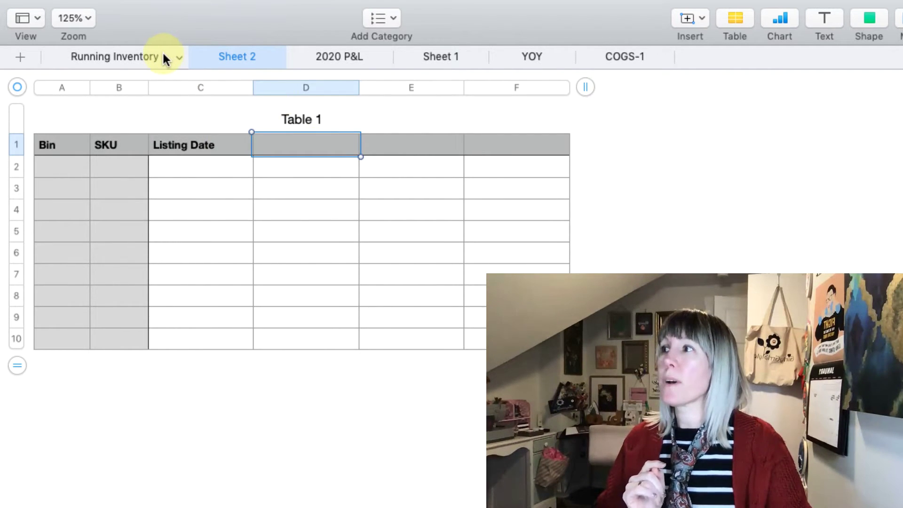
pyautogui.click(142, 57)
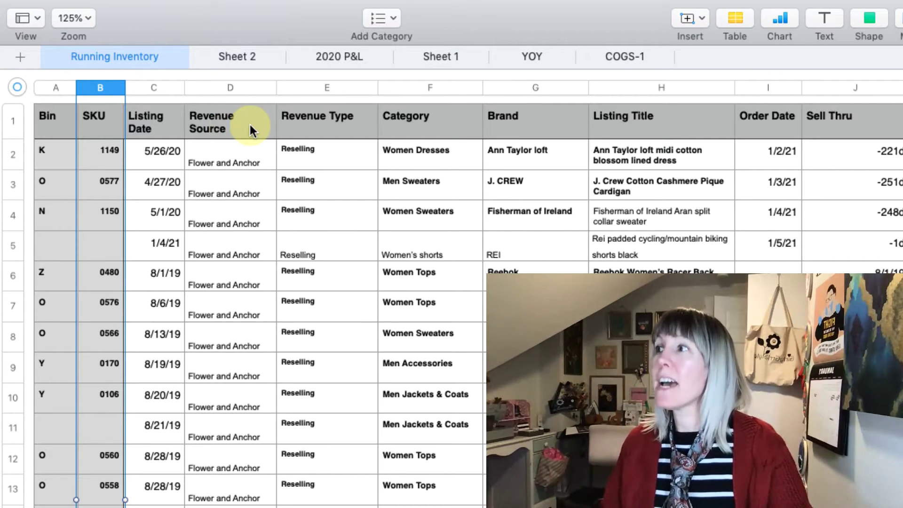
pyautogui.click(244, 125)
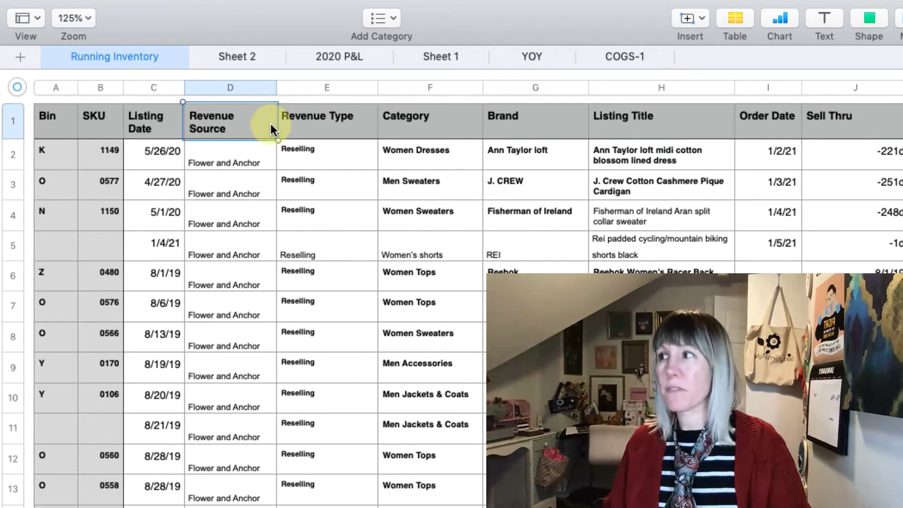
pyautogui.click(237, 56)
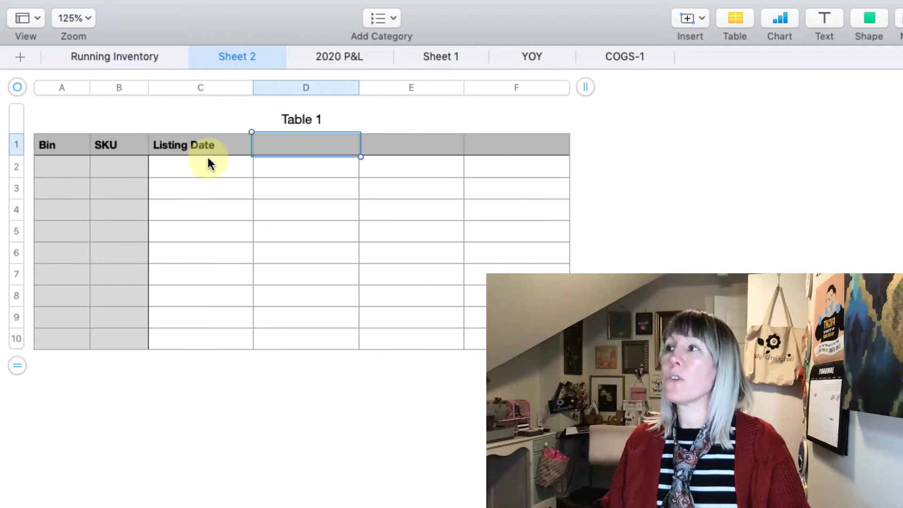
pyautogui.click(295, 149)
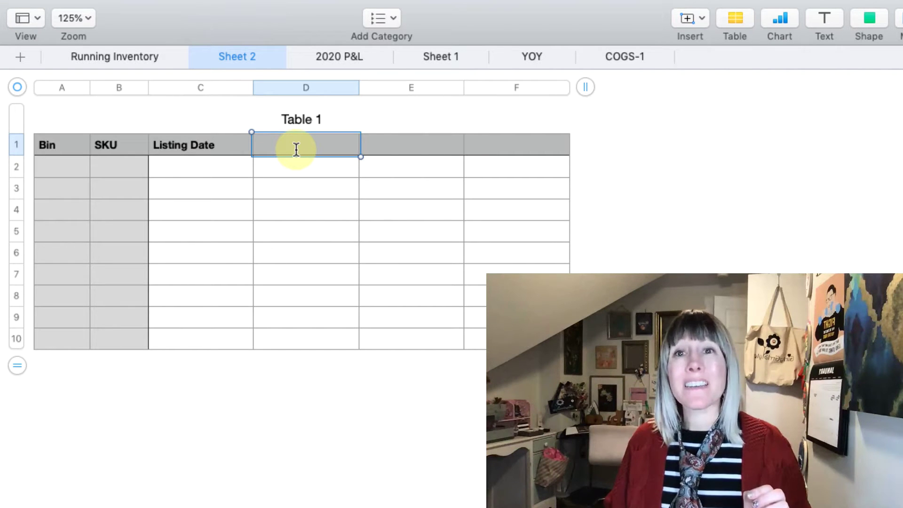
pyautogui.write('Revenue Source')
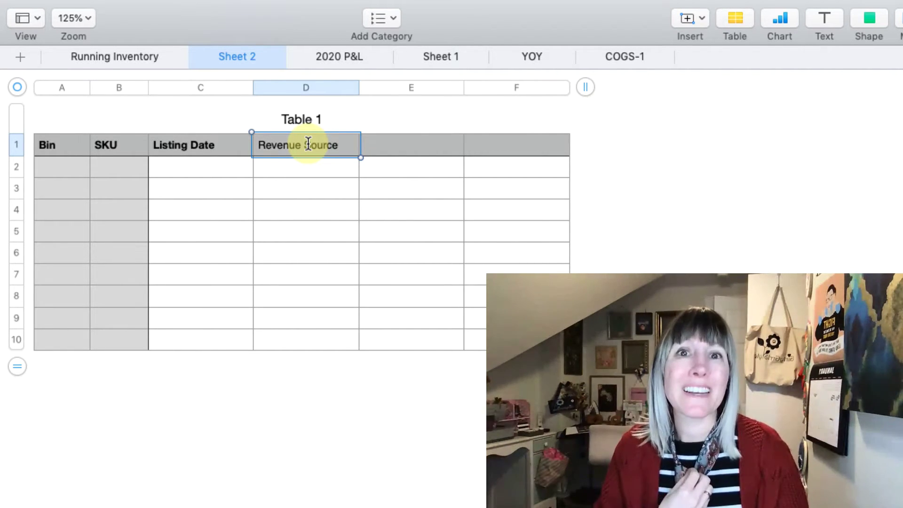
# Make the Revenue Source header text in column D bold
pyautogui.tripleClick(308, 145)
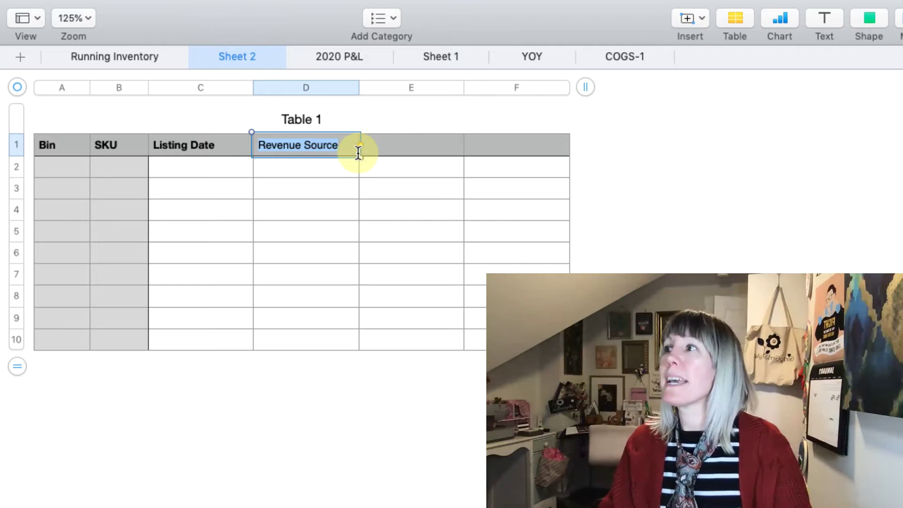
pyautogui.click(306, 145)
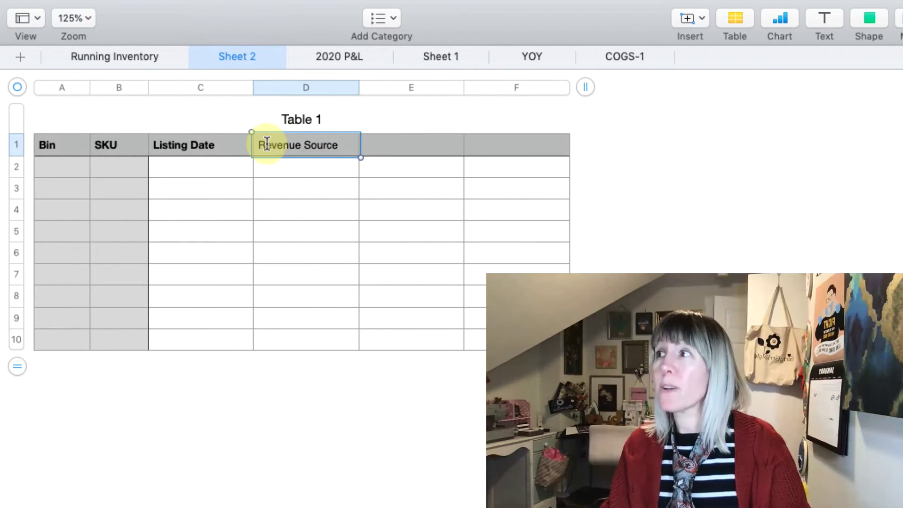
pyautogui.moveTo(260, 145); pyautogui.dragTo(335, 145)
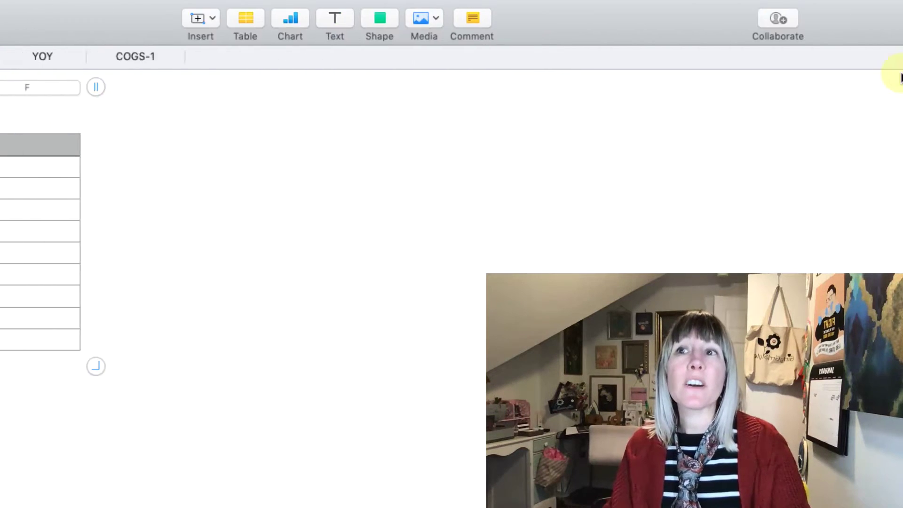
pyautogui.click(836, 18)
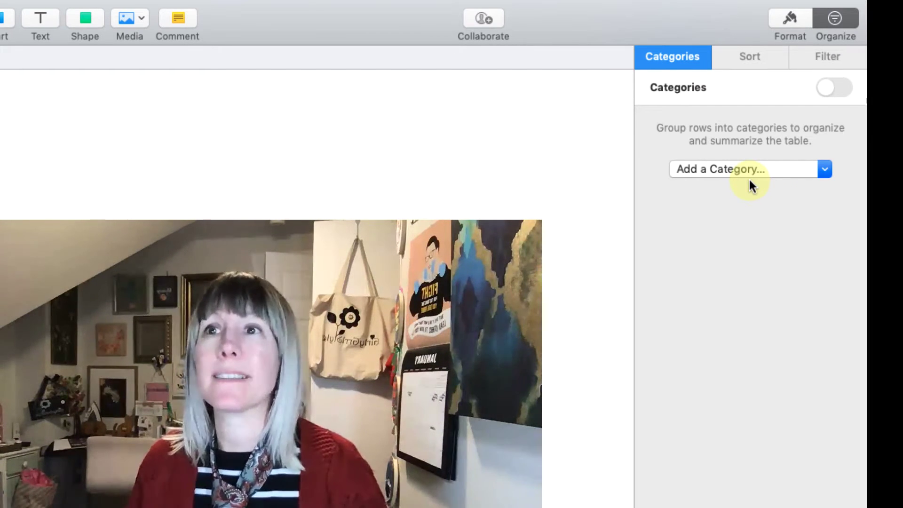
pyautogui.click(789, 19)
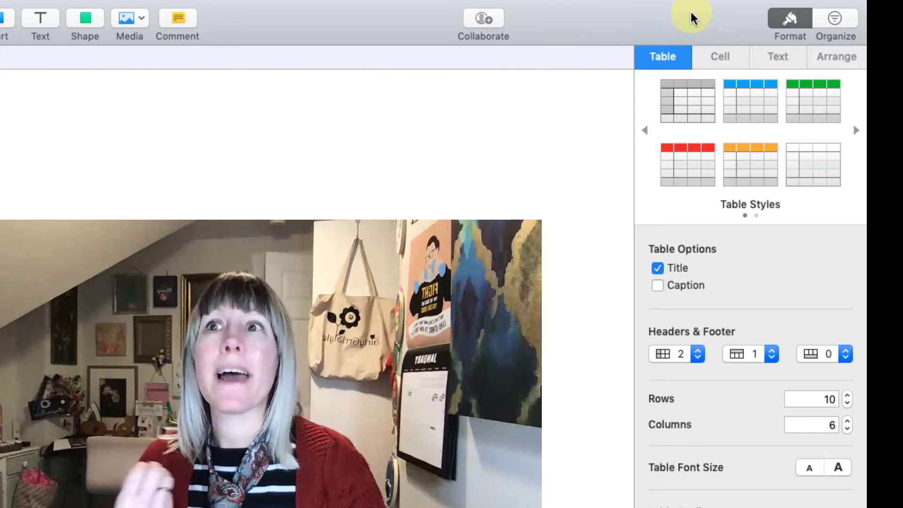
pyautogui.click(784, 59)
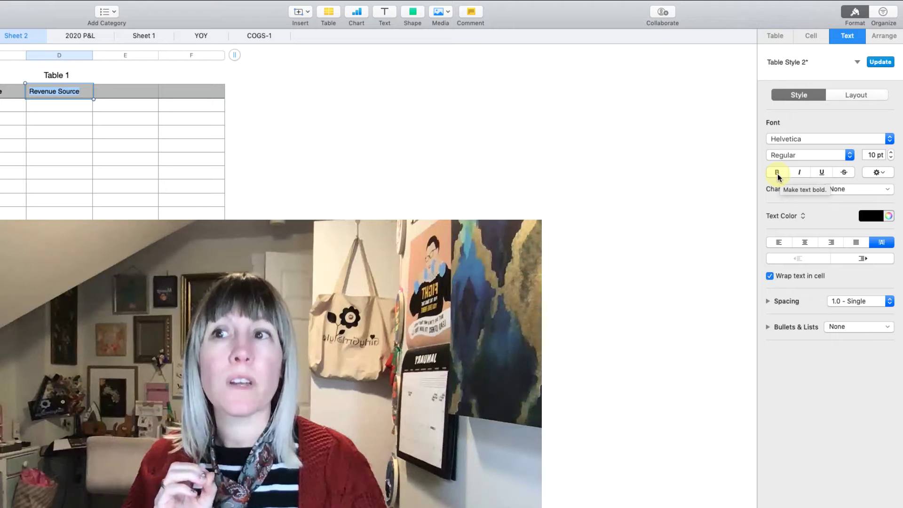
pyautogui.click(777, 174)
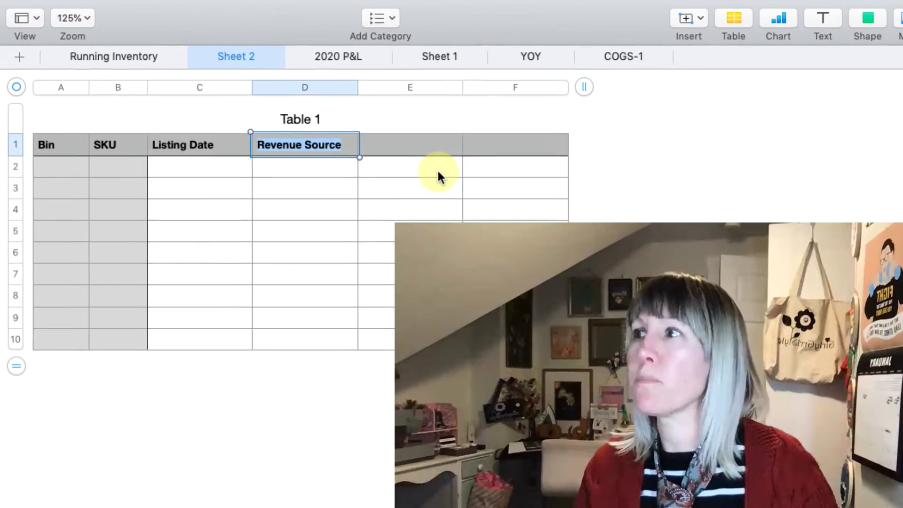
# Look over the remaining headers in Running Inventory and clear the Revenue Source header from column D on Sheet 2
pyautogui.click(438, 169)
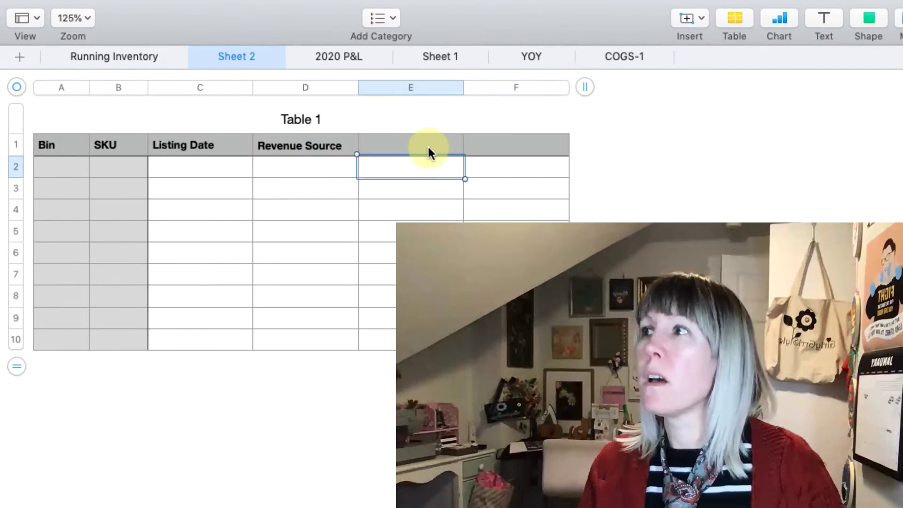
pyautogui.click(430, 147)
pyautogui.click(111, 56)
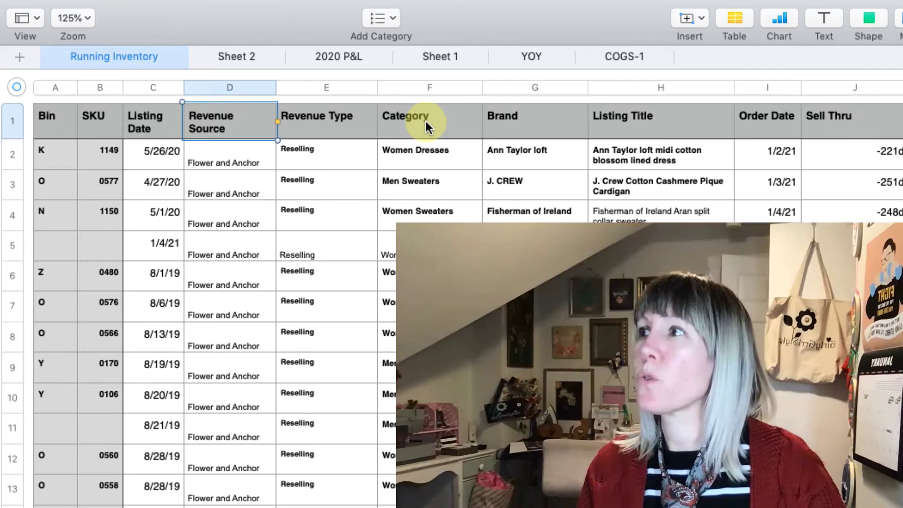
pyautogui.click(239, 56)
pyautogui.click(323, 142)
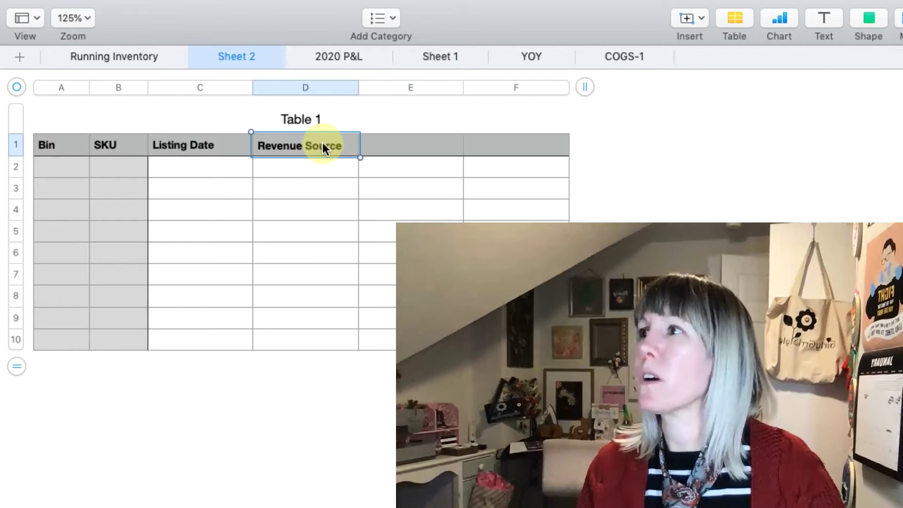
pyautogui.click(322, 143)
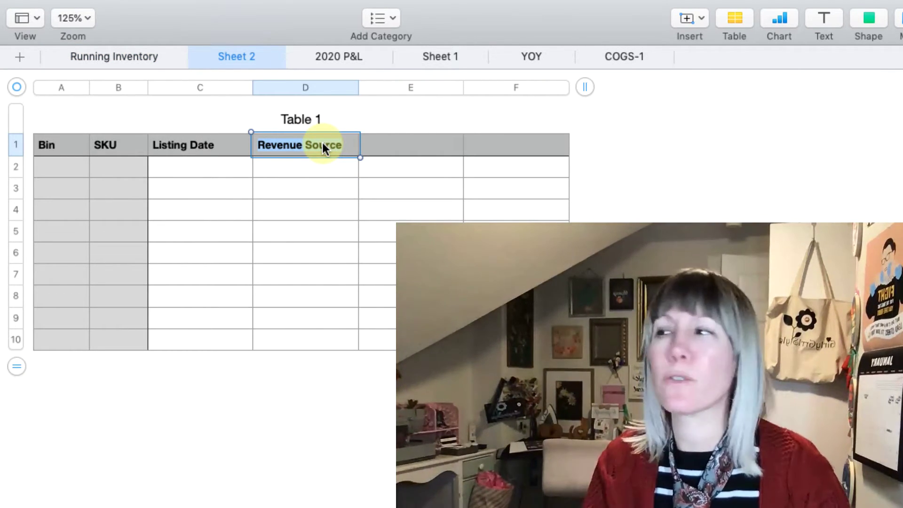
pyautogui.press('BackSpace')
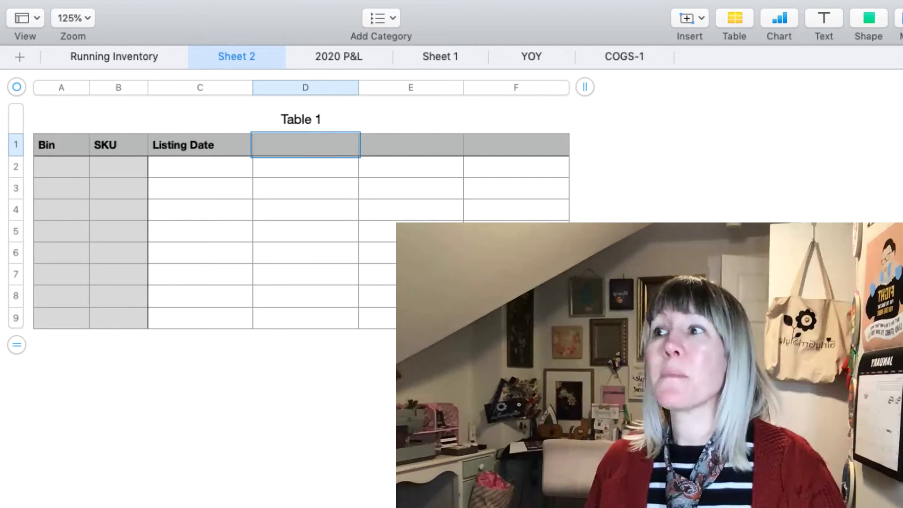
# Extend the table to column I and row 11, and try putting the Category through Order Date headers into D1 together
pyautogui.moveTo(585, 345); pyautogui.dragTo(894, 392)
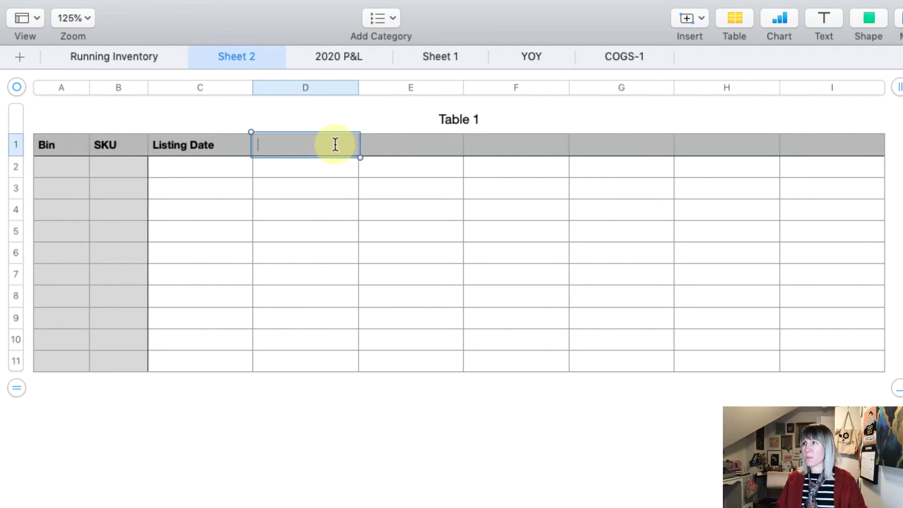
pyautogui.write('Category Brand Listing Title Order Date')
pyautogui.press('super+z')
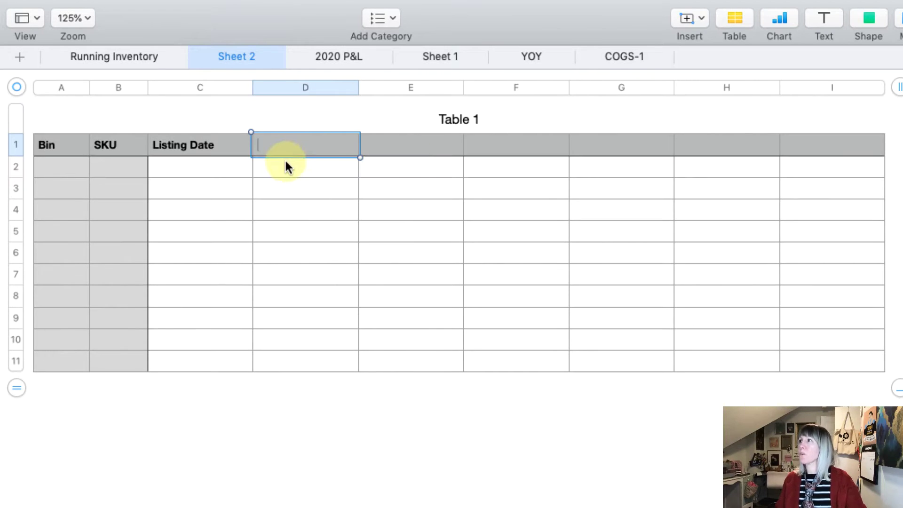
# Copy the Category header text from Running Inventory into the header cell of column D on Sheet 2
pyautogui.click(119, 56)
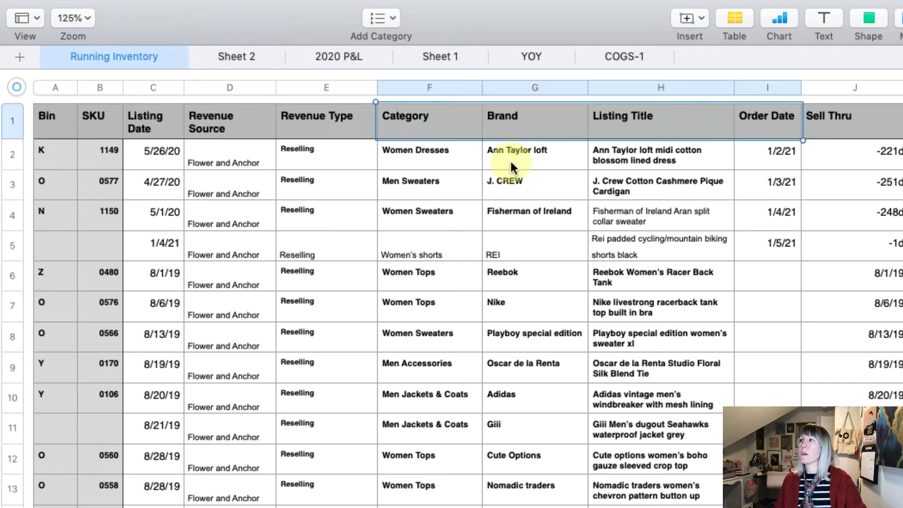
pyautogui.click(409, 113)
pyautogui.doubleClick(416, 117)
pyautogui.press('super+c')
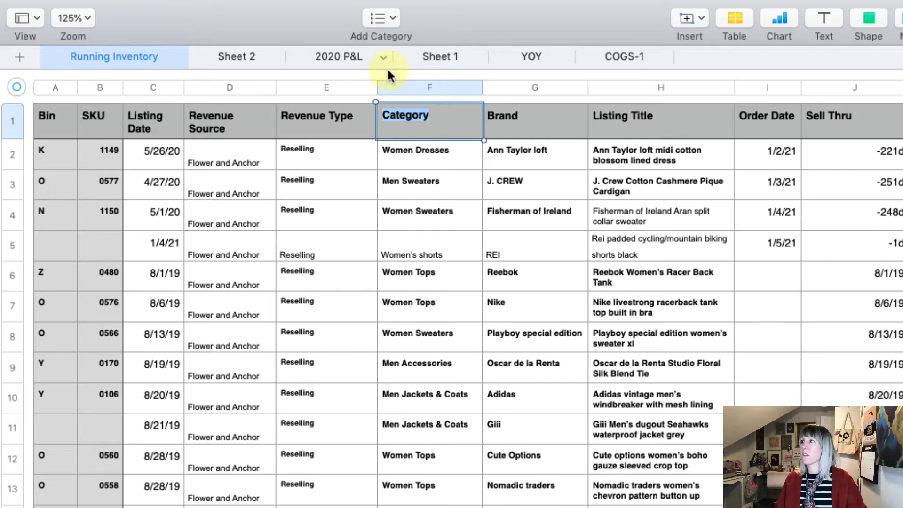
pyautogui.click(242, 57)
pyautogui.doubleClick(337, 147)
pyautogui.press('super+v')
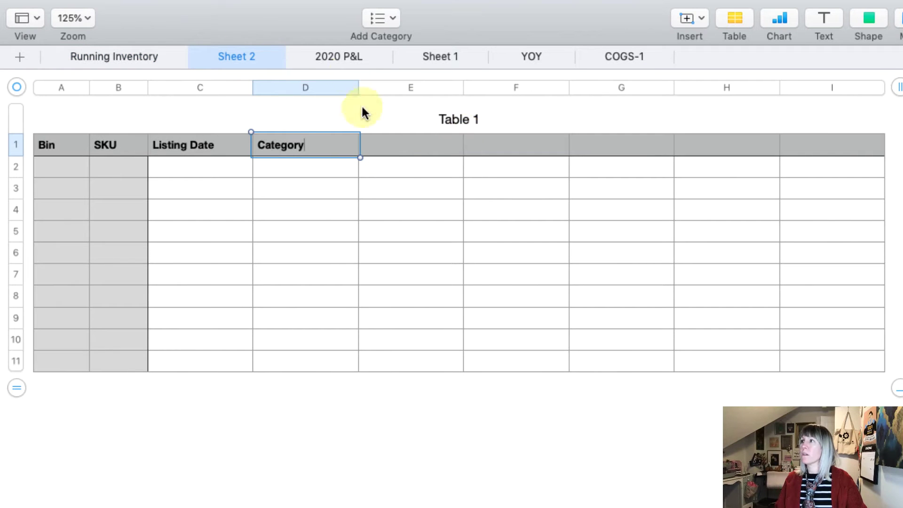
# Copy the Brand header text from Running Inventory into the header cell of column E on Sheet 2
pyautogui.click(123, 58)
pyautogui.click(532, 118)
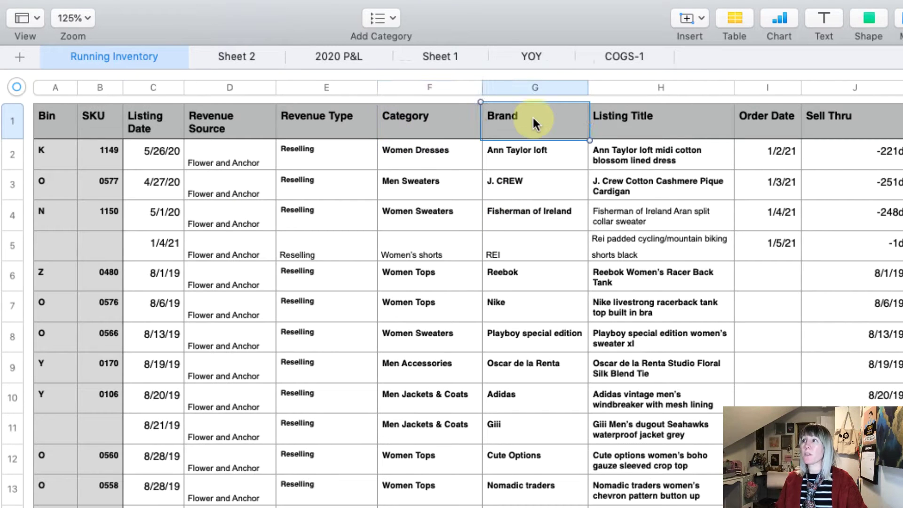
pyautogui.doubleClick(532, 118)
pyautogui.press('super+c')
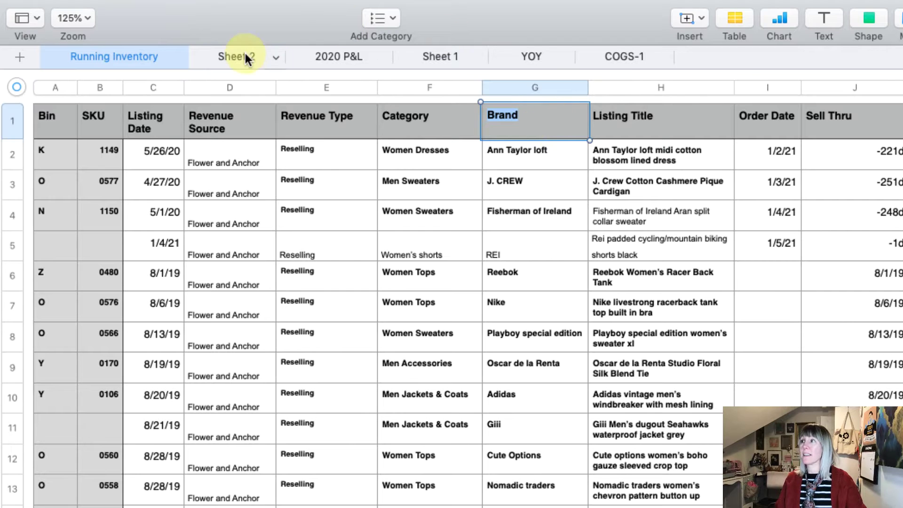
pyautogui.click(237, 56)
pyautogui.doubleClick(427, 146)
pyautogui.press('super+v')
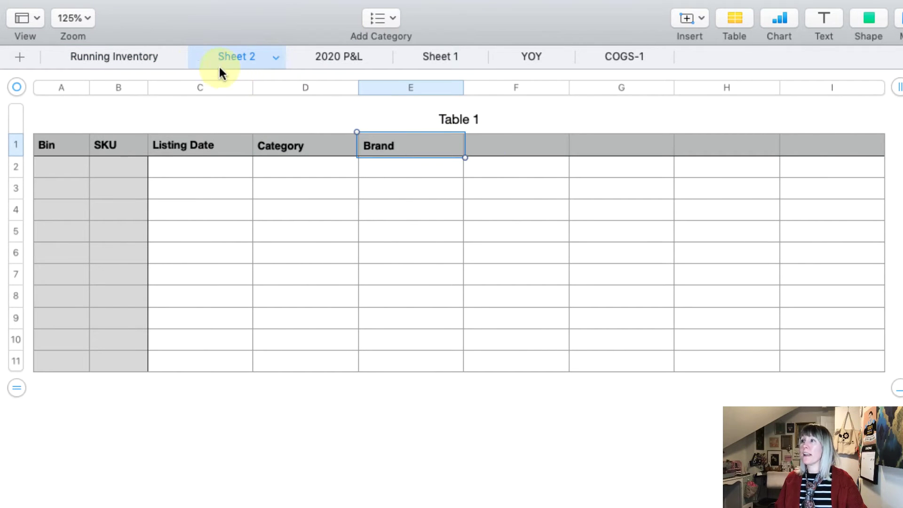
# Copy the Listing Title header text from Running Inventory into the header cell of column F on Sheet 2
pyautogui.click(139, 57)
pyautogui.click(625, 118)
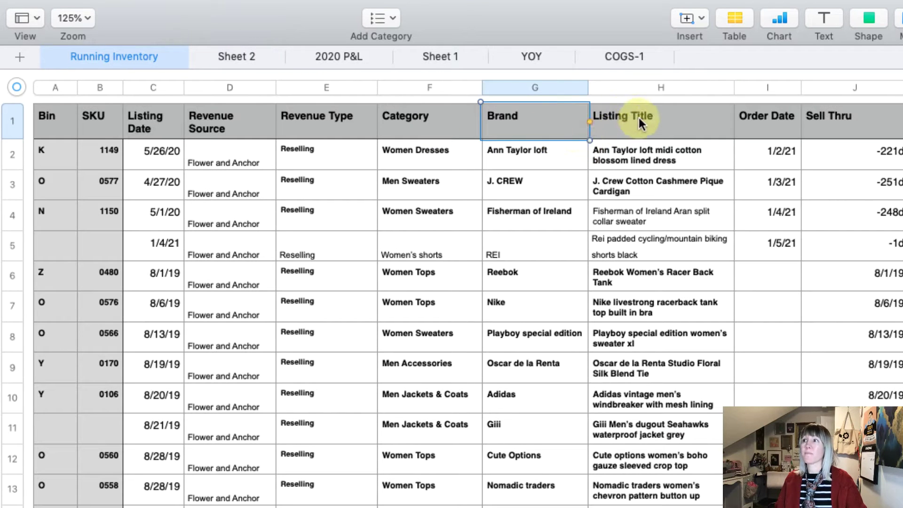
pyautogui.doubleClick(639, 118)
pyautogui.press('super+c')
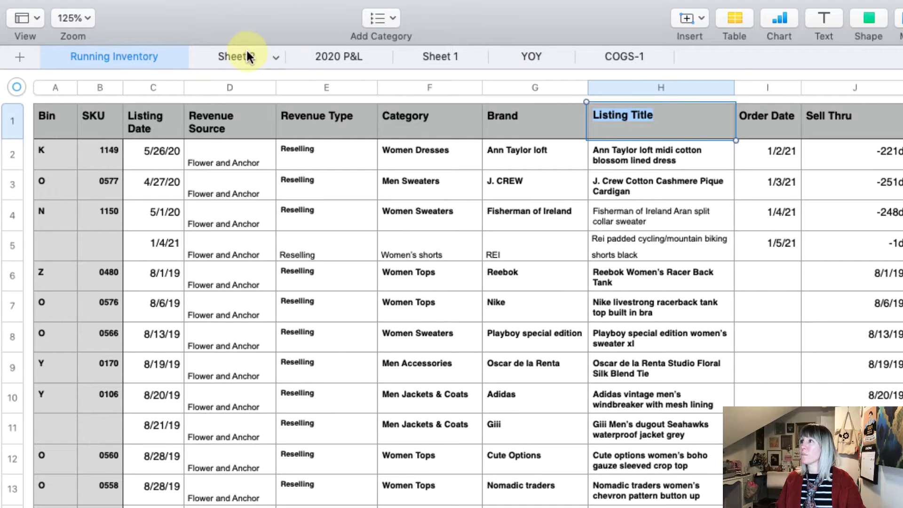
pyautogui.click(236, 56)
pyautogui.click(518, 144)
pyautogui.press('super+v')
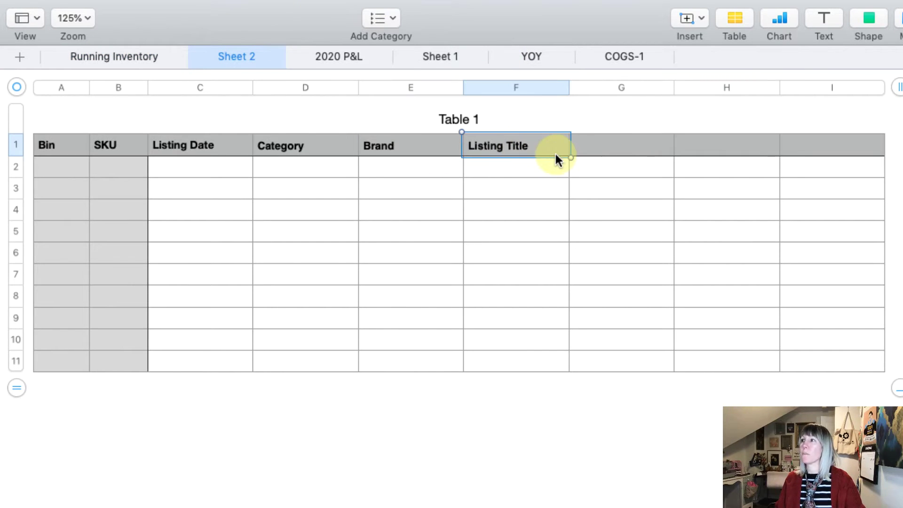
# Copy the Order Date header text from Running Inventory into the header cell of column G on Sheet 2
pyautogui.click(158, 62)
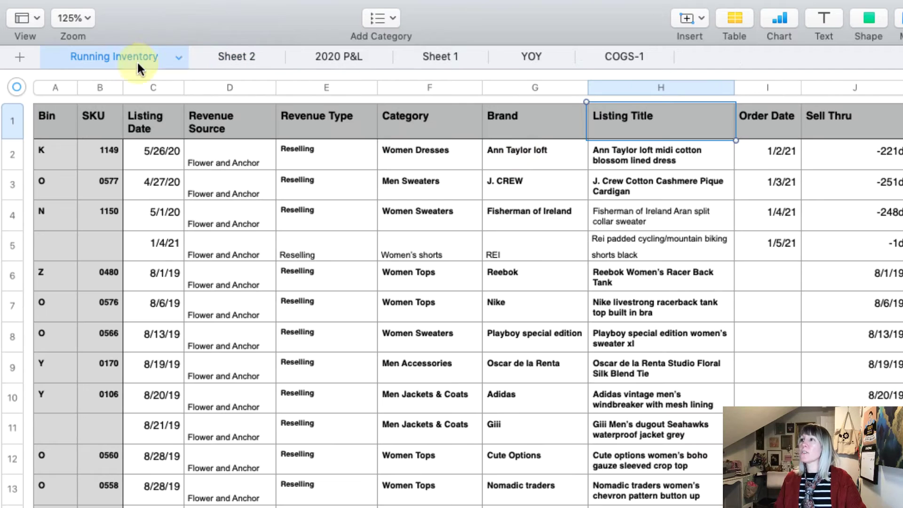
pyautogui.hscroll(1, 699, 140)
pyautogui.click(766, 127)
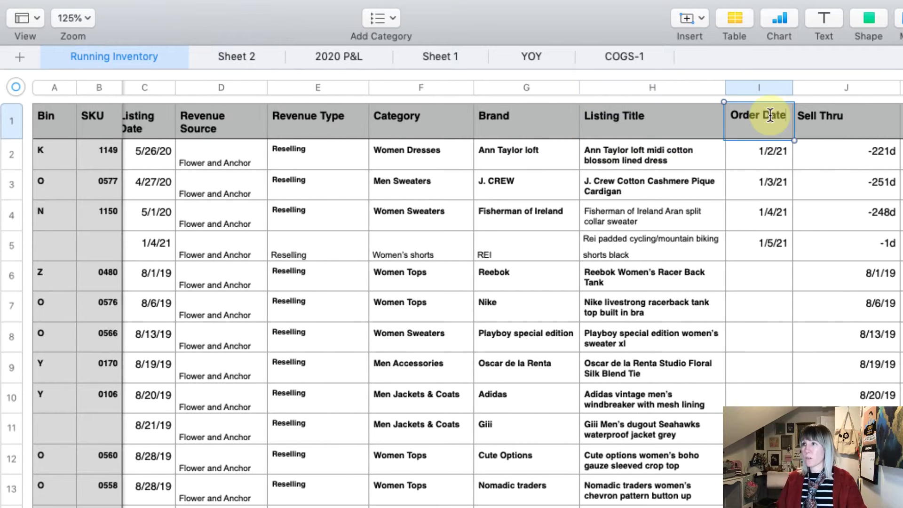
pyautogui.doubleClick(770, 115)
pyautogui.click(245, 56)
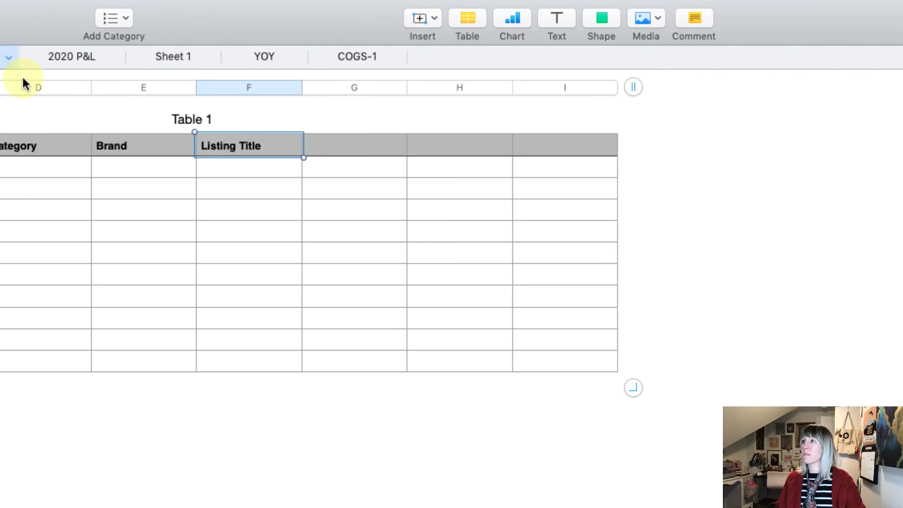
pyautogui.click(328, 142)
pyautogui.press('super+v')
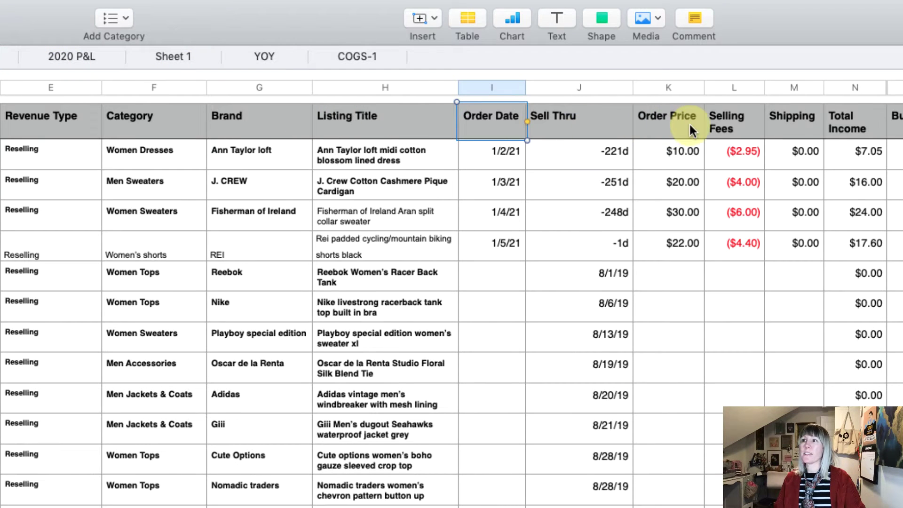
# Copy the Order Price, Selling Fees, Shipping and Total Income headers from Running Inventory into the header cells of columns H to K on Sheet 2
pyautogui.click(672, 122)
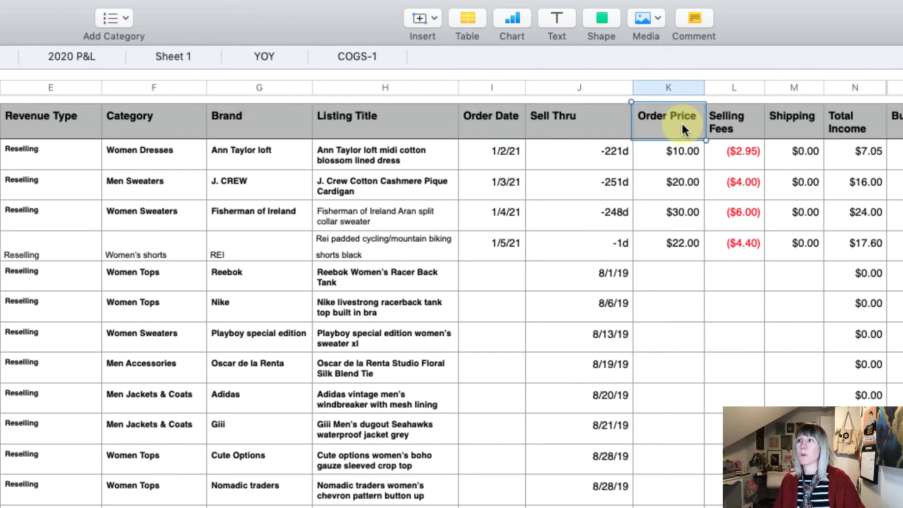
pyautogui.moveTo(698, 124); pyautogui.dragTo(838, 127)
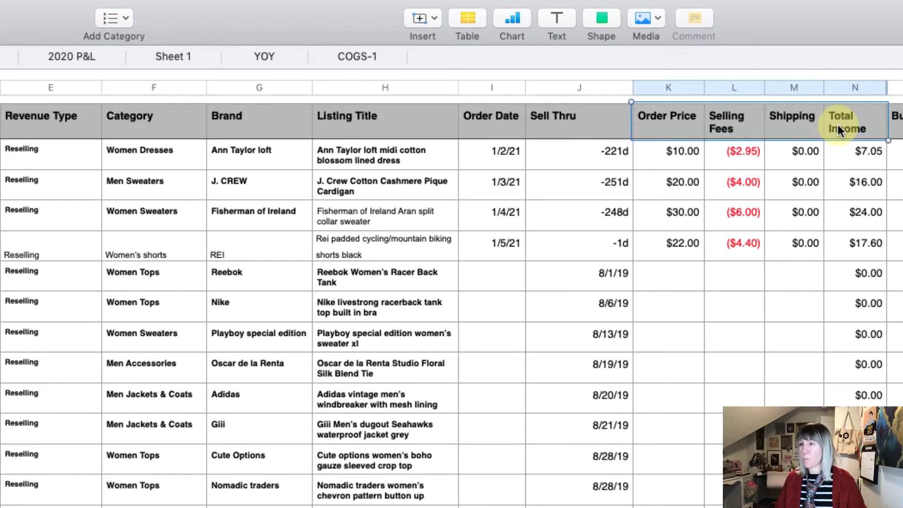
pyautogui.click(7, 57)
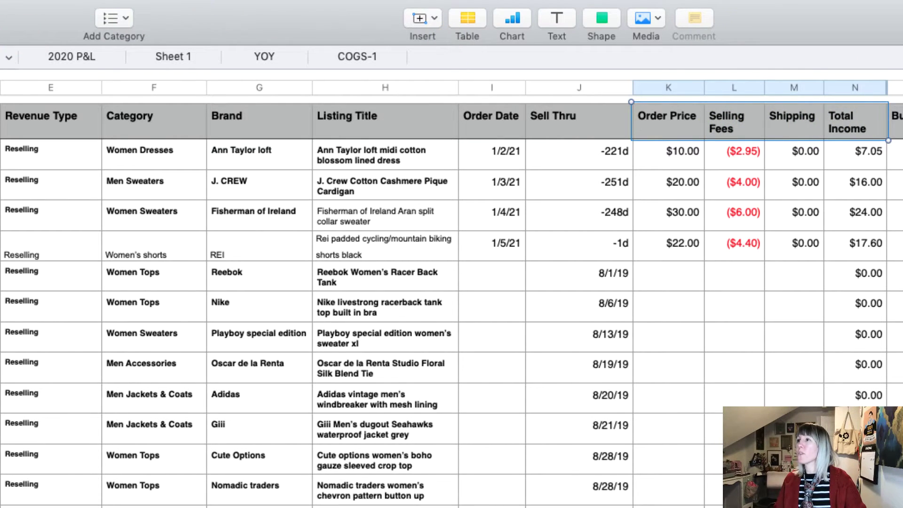
pyautogui.moveTo(634, 388); pyautogui.dragTo(854, 392)
pyautogui.click(472, 147)
pyautogui.press('super+v')
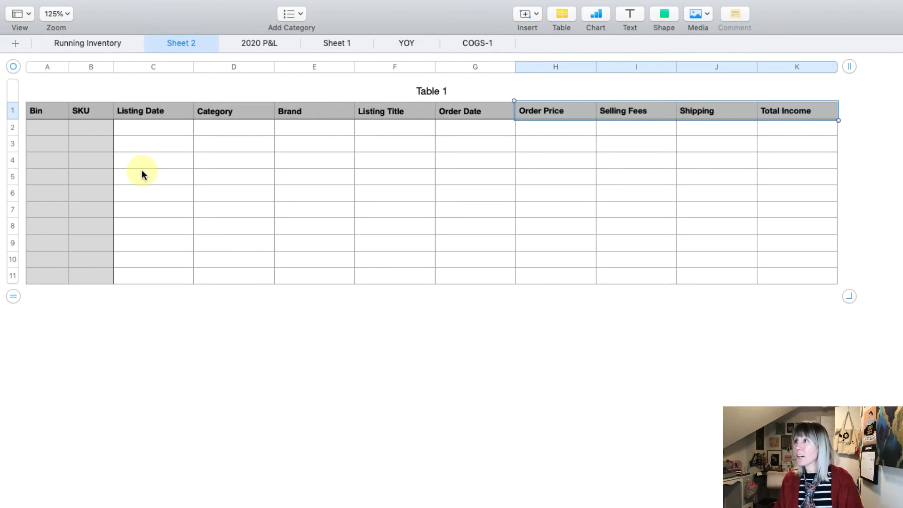
# Rename the Sheet 2 table title as Running Inventory 2021
pyautogui.click(431, 90)
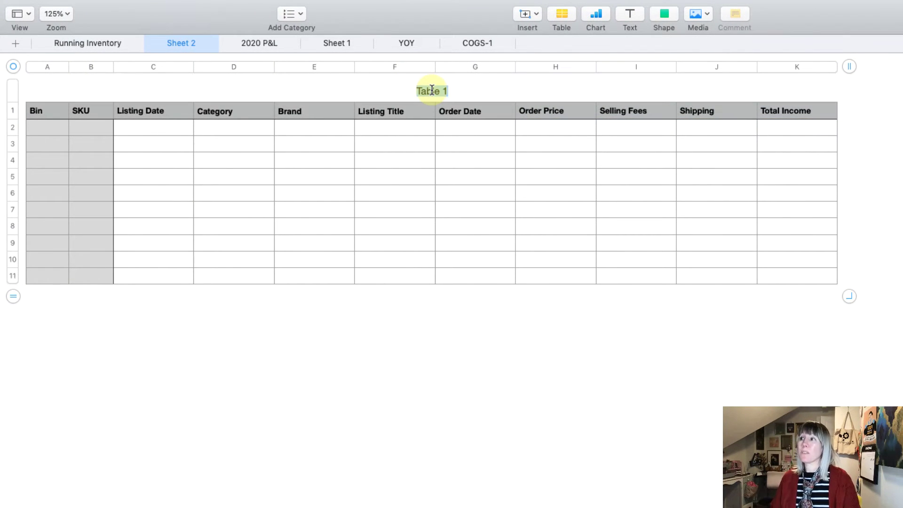
pyautogui.write('Running Inveoty')
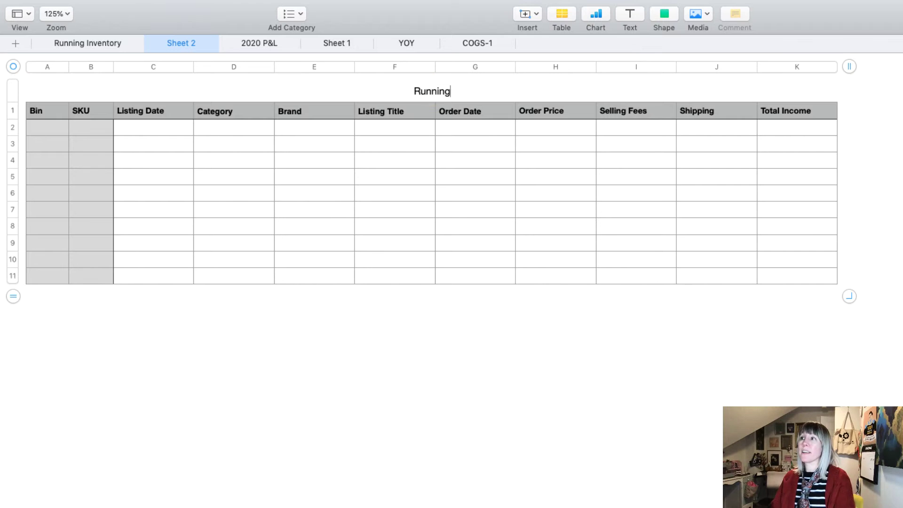
pyautogui.press('BackSpace')
pyautogui.press('BackSpace')
pyautogui.press('BackSpace')
pyautogui.press('BackSpace')
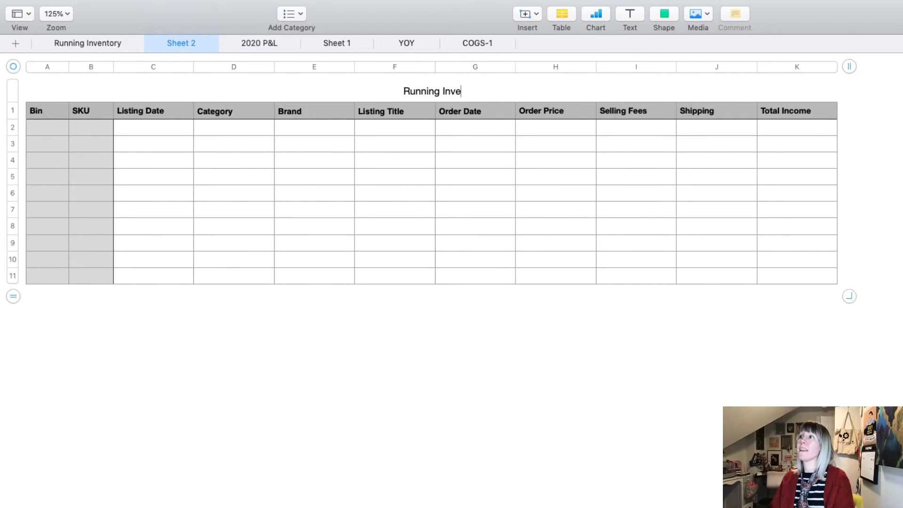
pyautogui.write('entory 2021')
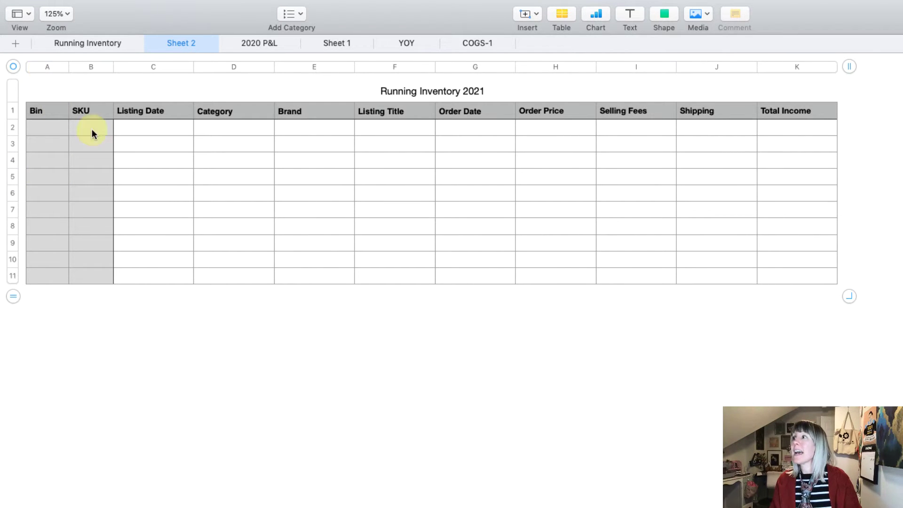
# Enter bin 001 and SKU 1001 in the first data row of the table
pyautogui.hscroll(3, 190, 187)
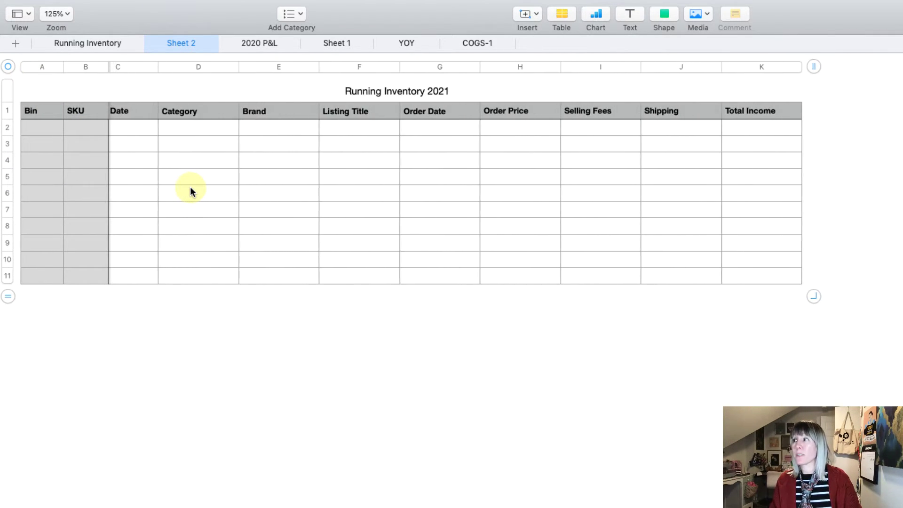
pyautogui.hscroll(-3, 190, 187)
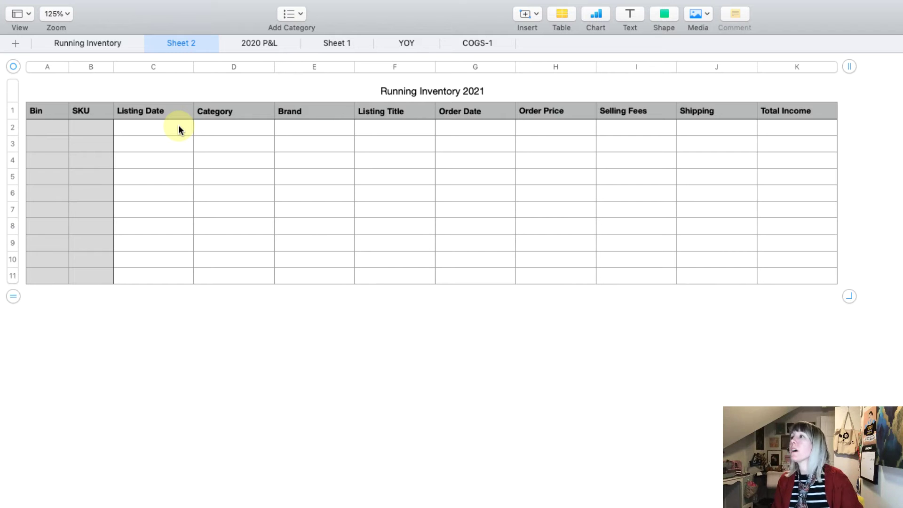
pyautogui.click(46, 135)
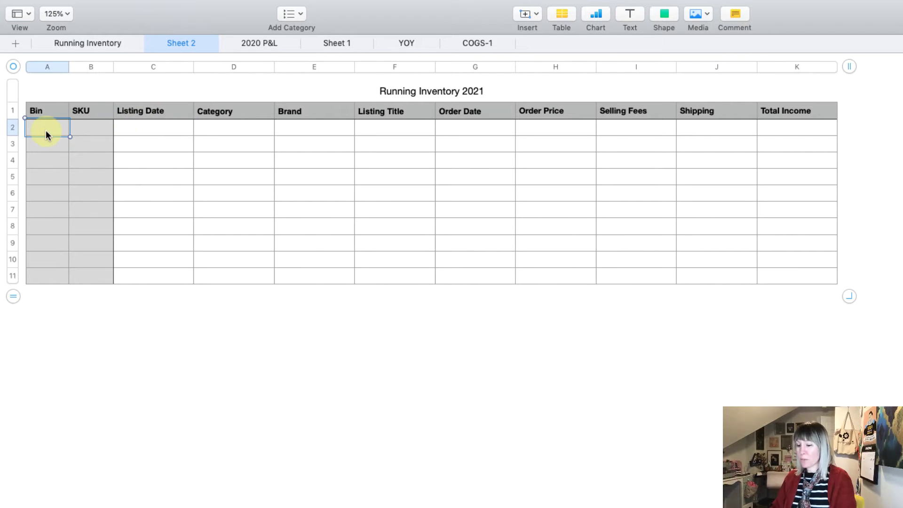
pyautogui.write('1')
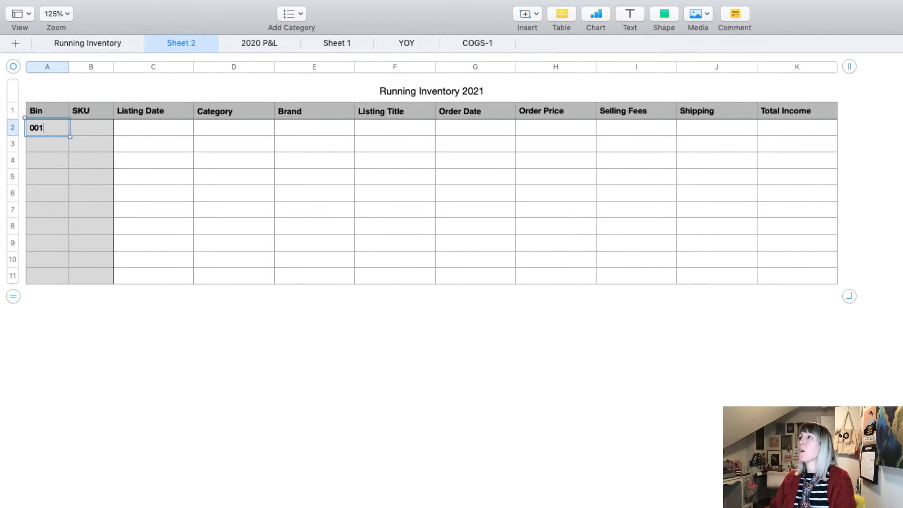
pyautogui.press('Tab')
pyautogui.write('1001')
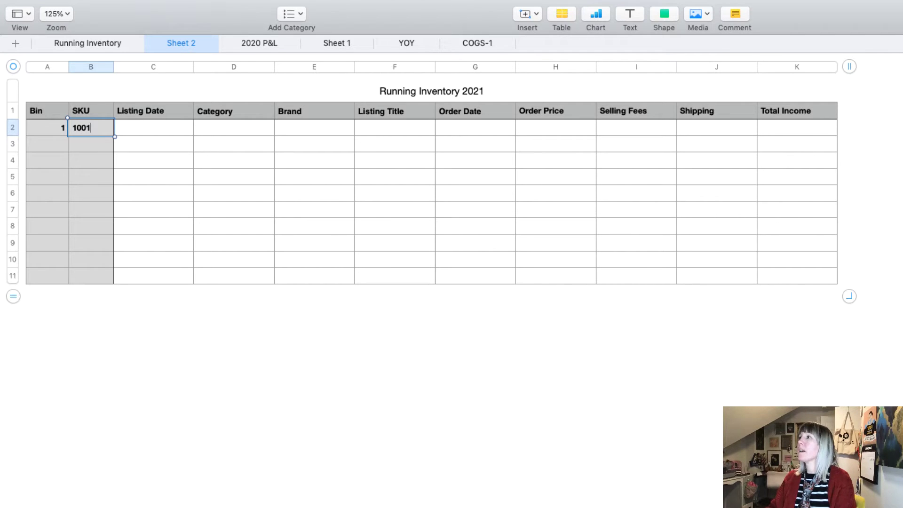
pyautogui.press('Tab')
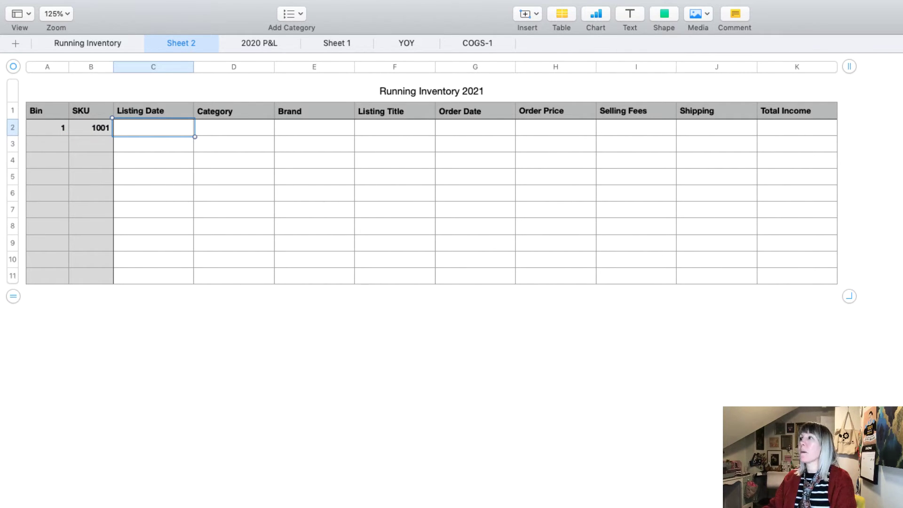
# Enter 01/01 as the Listing Date in row 2
pyautogui.write('01')
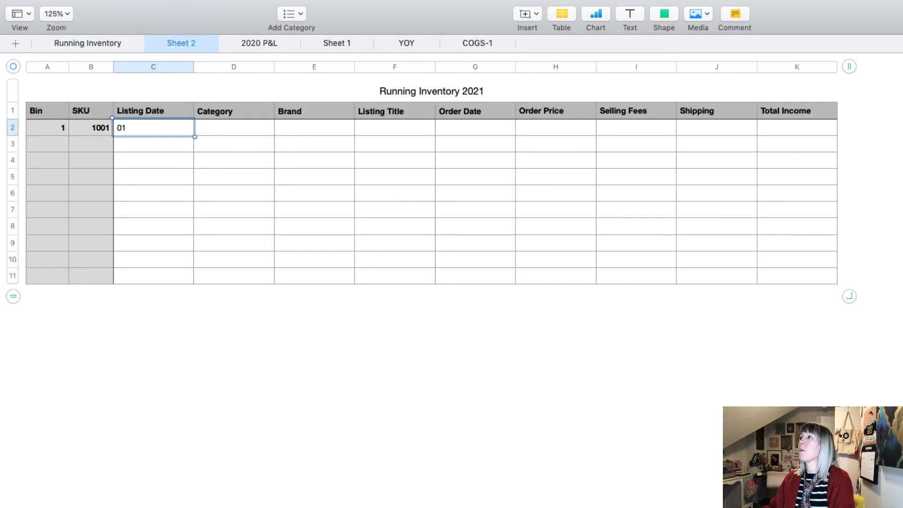
pyautogui.write('/01')
pyautogui.press('Tab')
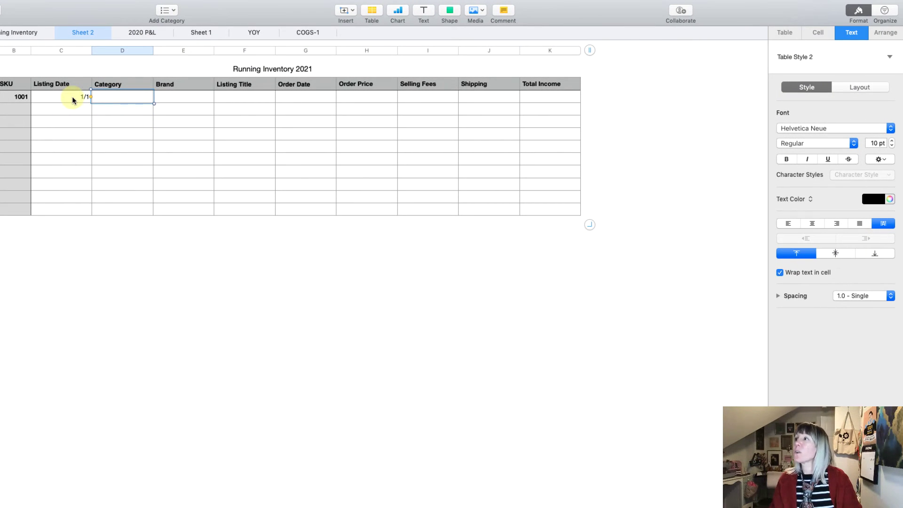
# Format the Listing Date cell in row 2 as Date & Time with the 1/5/2021 date style
pyautogui.click(73, 100)
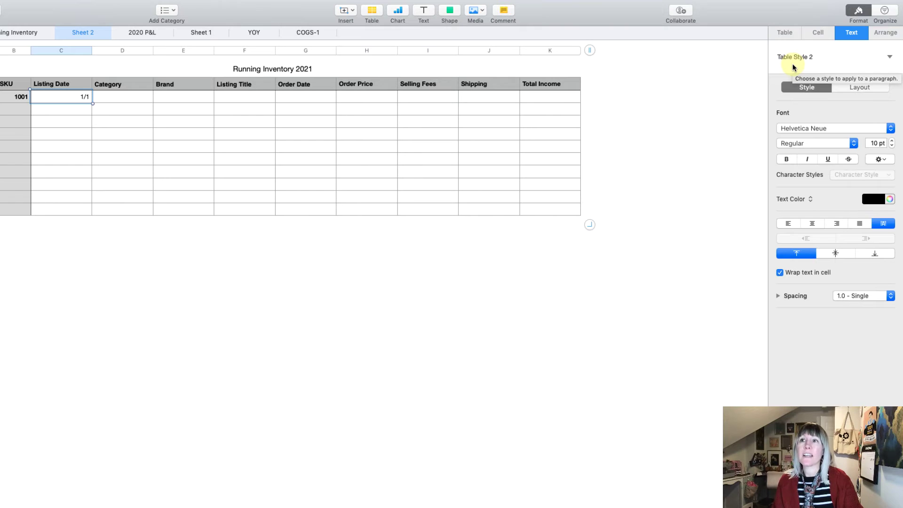
pyautogui.click(811, 33)
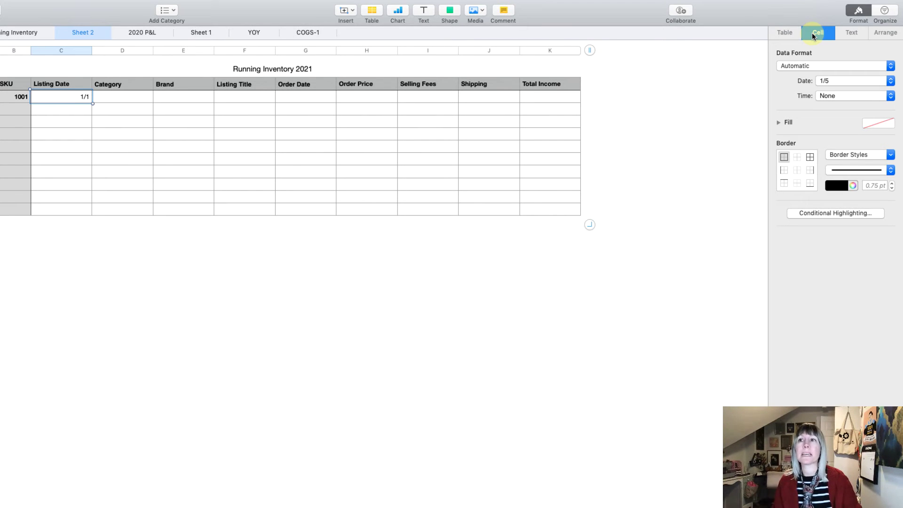
pyautogui.click(809, 68)
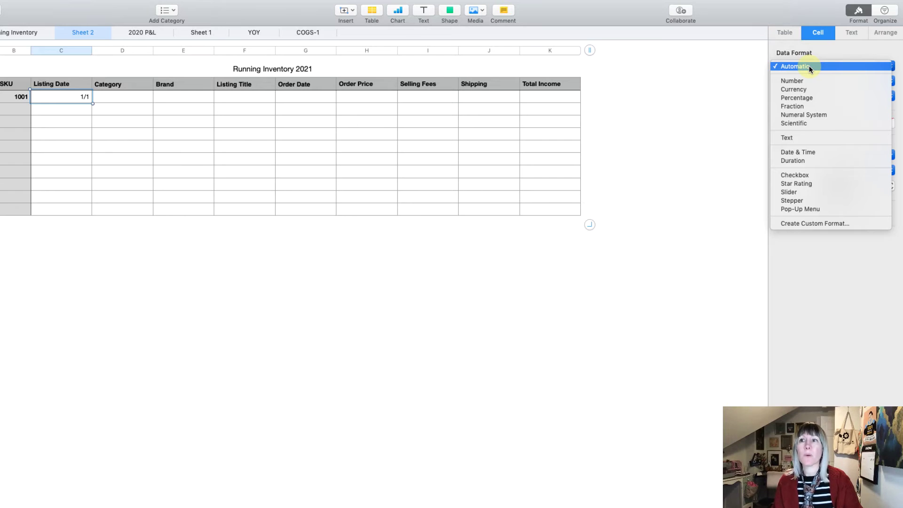
pyautogui.click(826, 154)
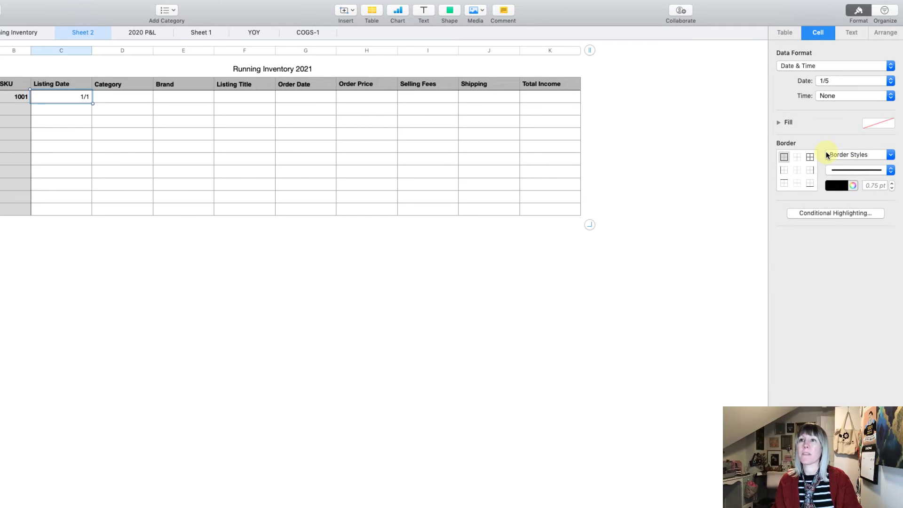
pyautogui.click(833, 84)
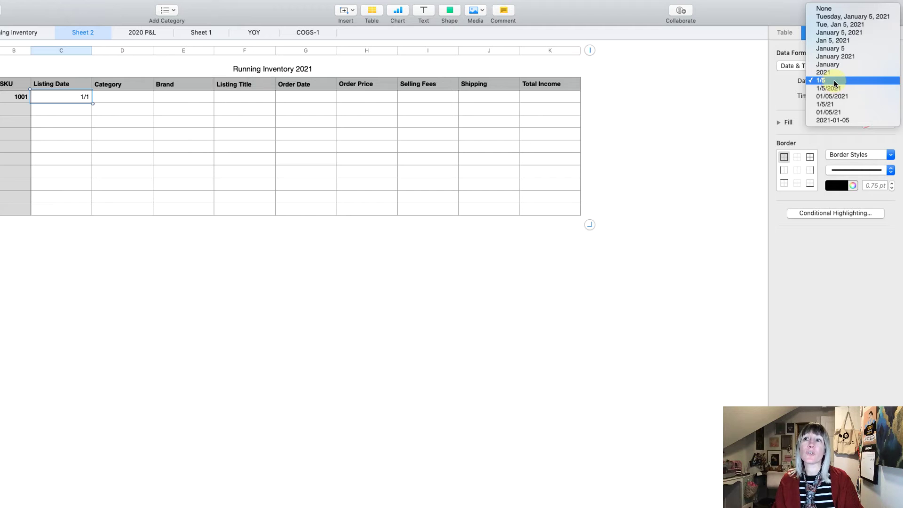
pyautogui.click(845, 88)
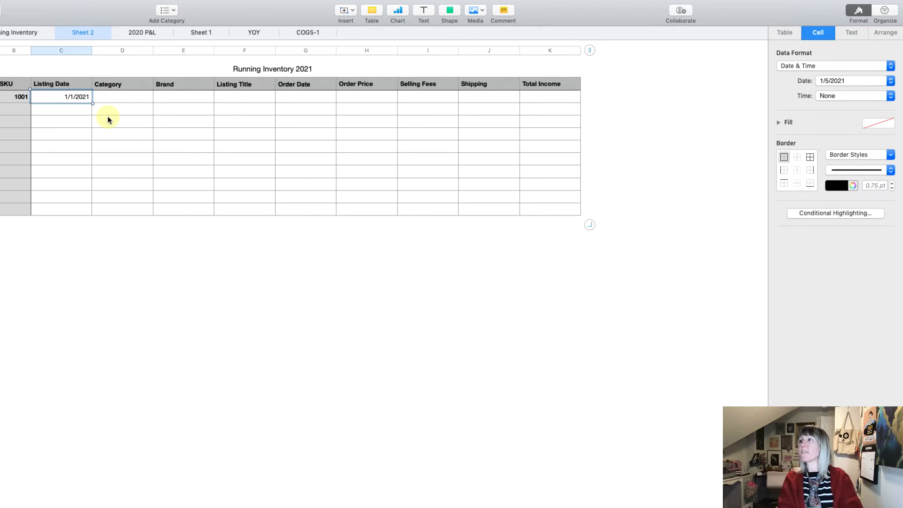
# Enter 1/2 as the Listing Date in row 3
pyautogui.click(78, 112)
pyautogui.write('1.2')
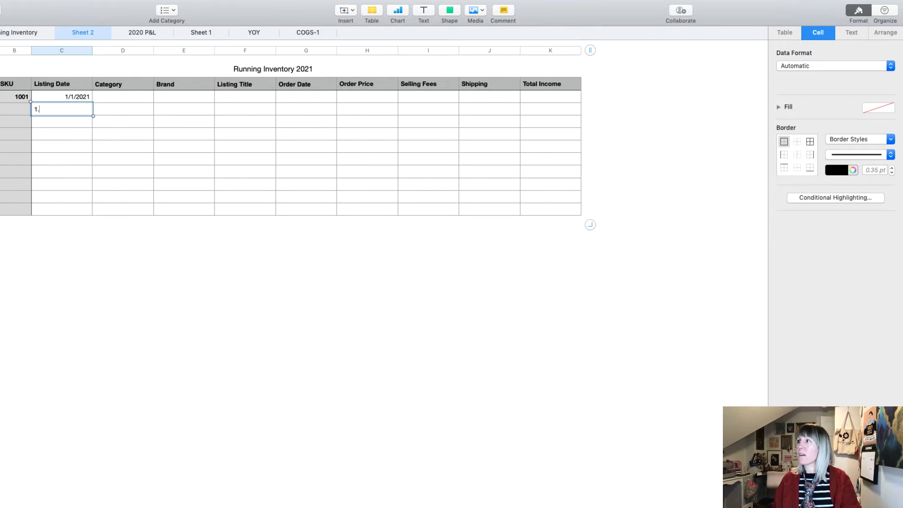
pyautogui.press('BackSpace')
pyautogui.press('BackSpace')
pyautogui.write('/2')
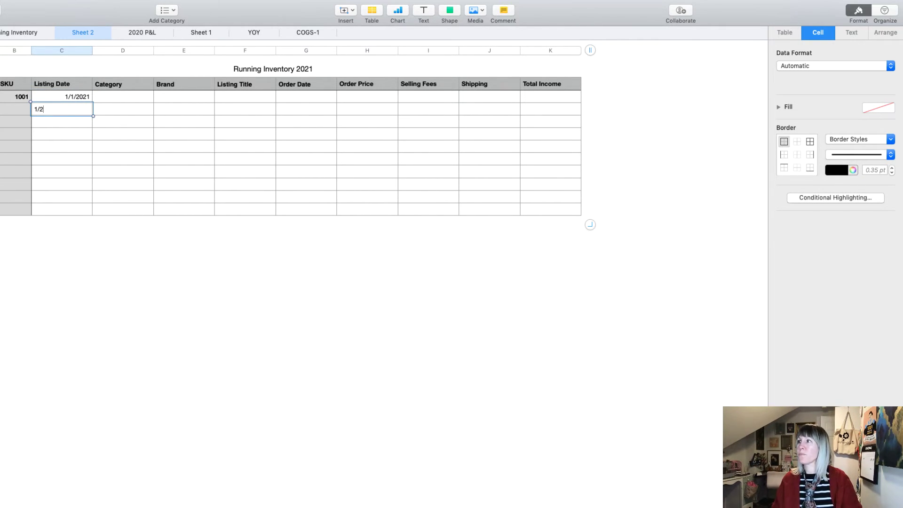
pyautogui.press('Return')
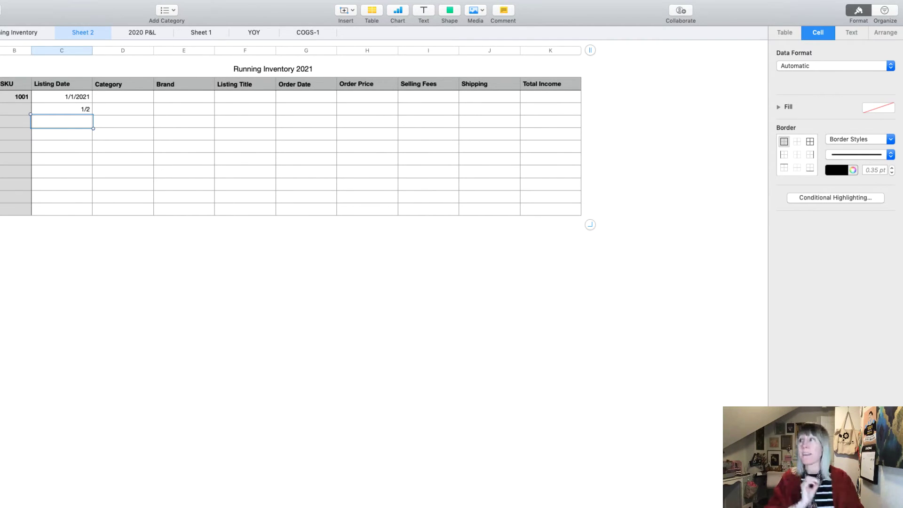
# Clear the Listing Date entries in rows 3 and 2
pyautogui.click(83, 110)
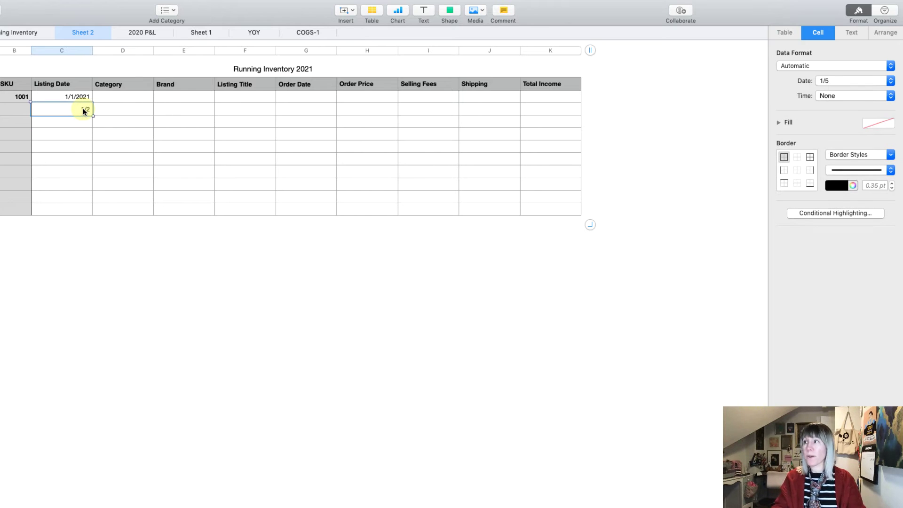
pyautogui.press('BackSpace')
pyautogui.click(76, 96)
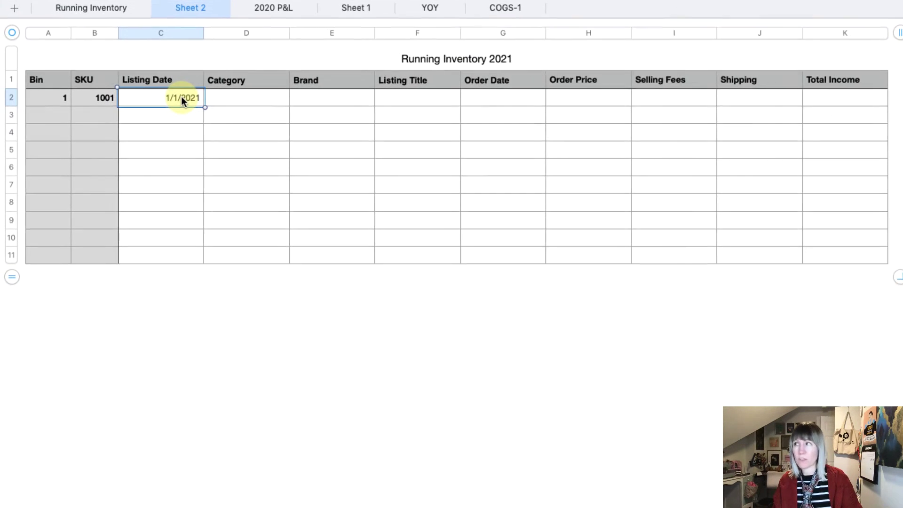
pyautogui.press('BackSpace')
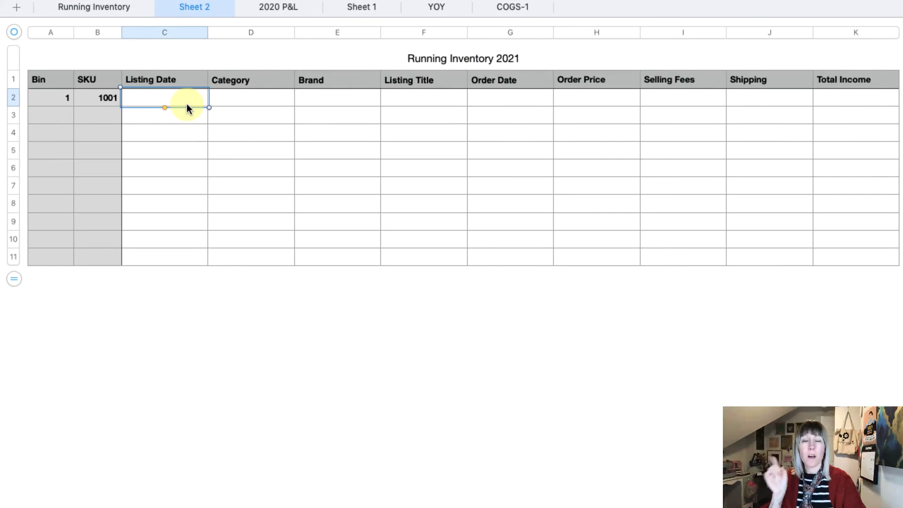
# Autofill the empty, formatted Listing Date cell in row 2 down the column through row 11
pyautogui.click(355, 146)
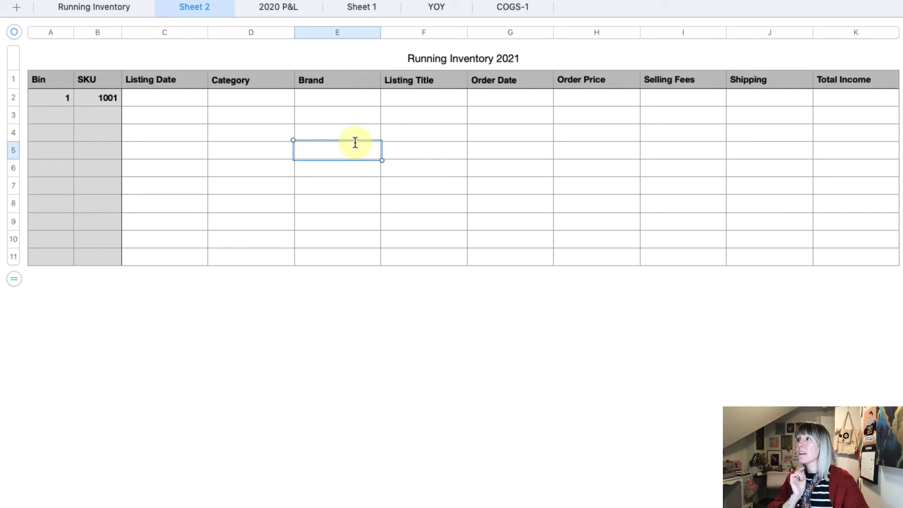
pyautogui.click(187, 107)
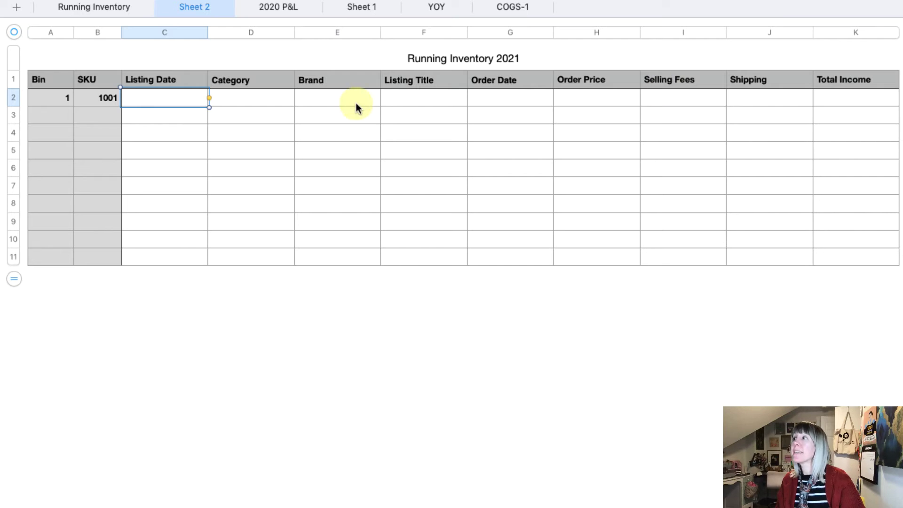
pyautogui.click(204, 97)
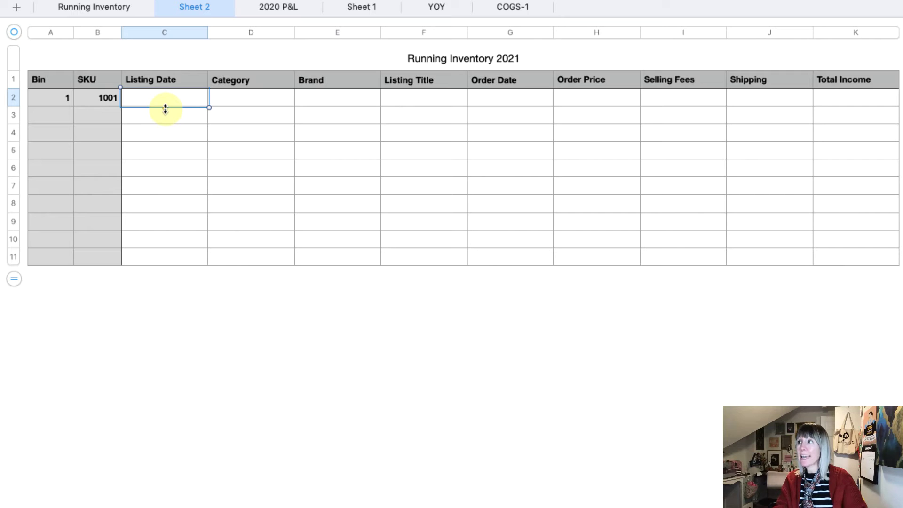
pyautogui.moveTo(165, 109); pyautogui.dragTo(172, 252)
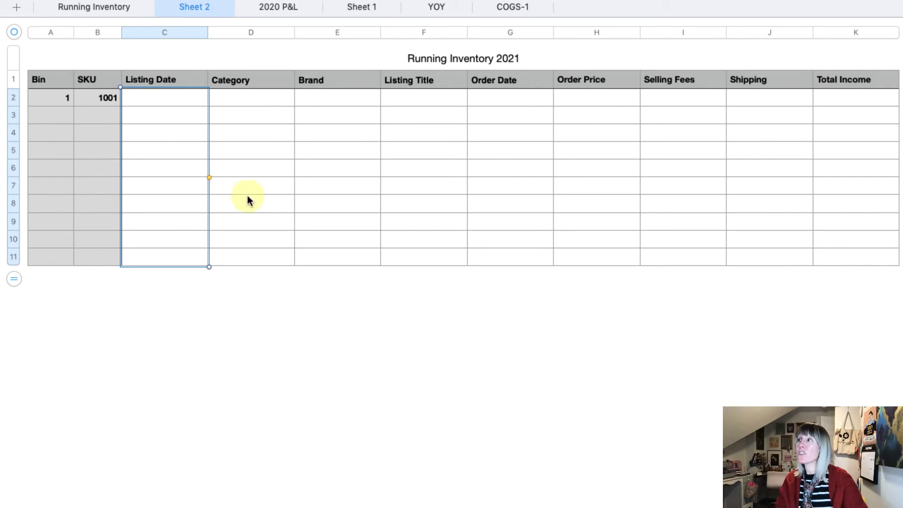
# Enter 1/1 as the Listing Date in row 2
pyautogui.click(182, 32)
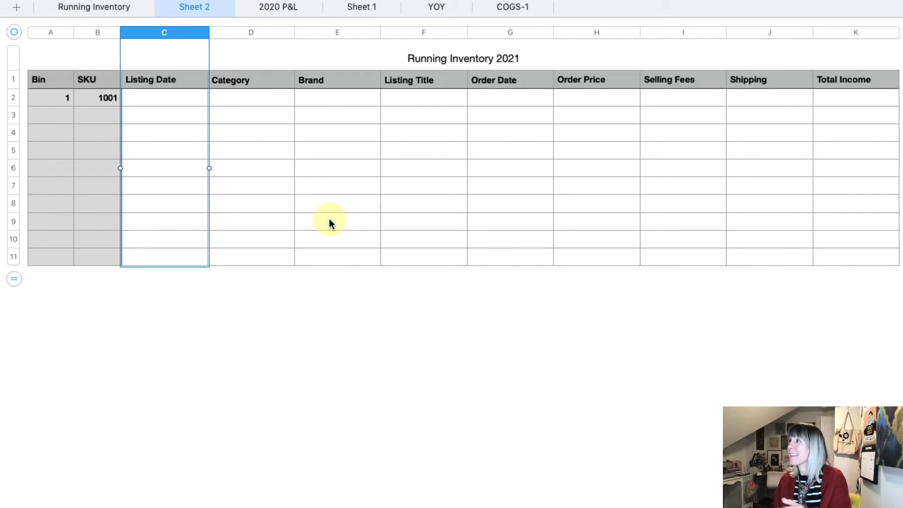
pyautogui.click(312, 136)
pyautogui.click(168, 97)
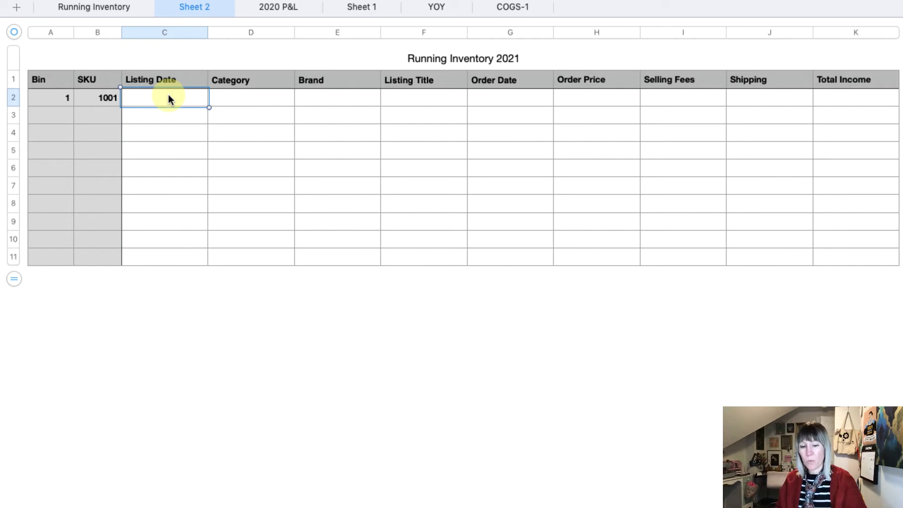
pyautogui.write('1./')
pyautogui.press('Return')
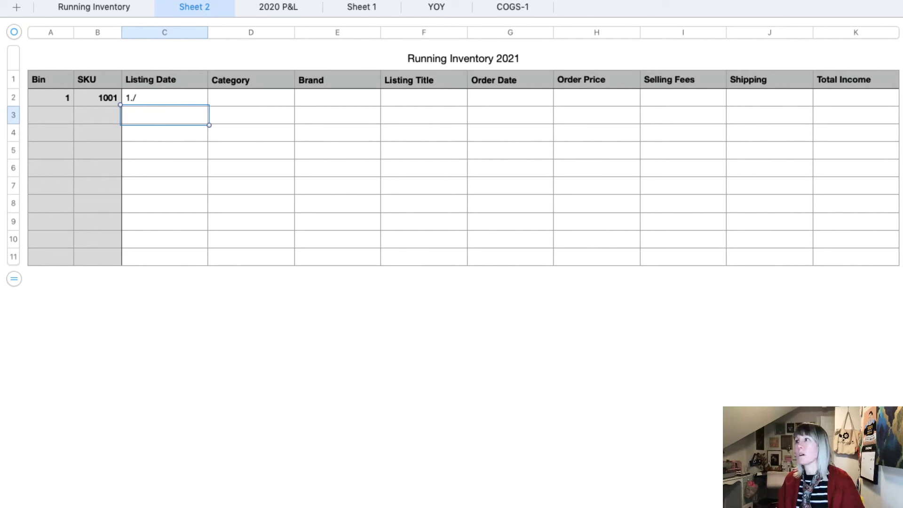
pyautogui.doubleClick(171, 98)
pyautogui.write('1/1')
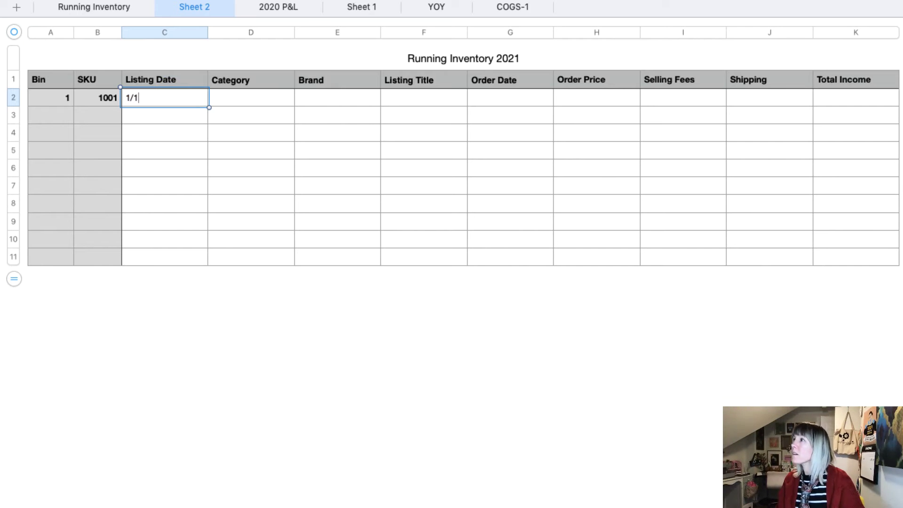
pyautogui.press('Return')
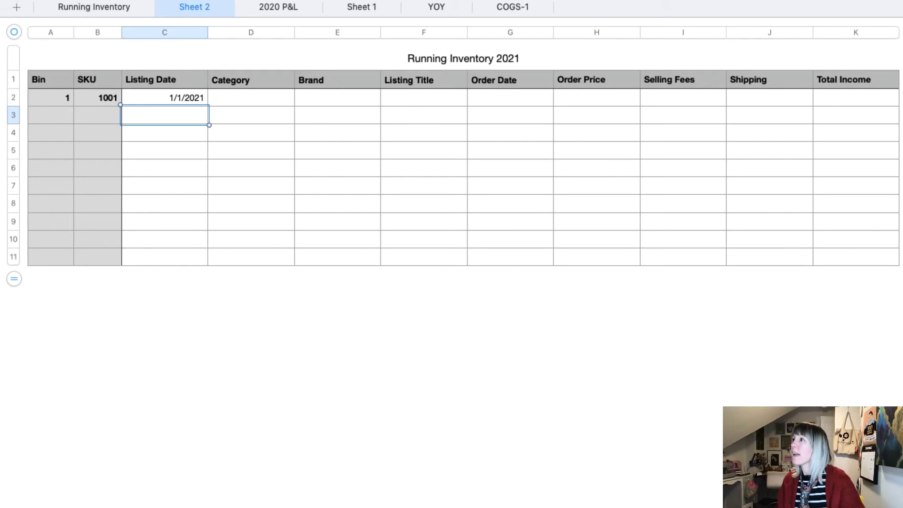
# Fill in row 2 with the category Women Top, the brand Vintage and the listing title 70s A Line Skirt
pyautogui.click(234, 98)
pyautogui.write('Women Top')
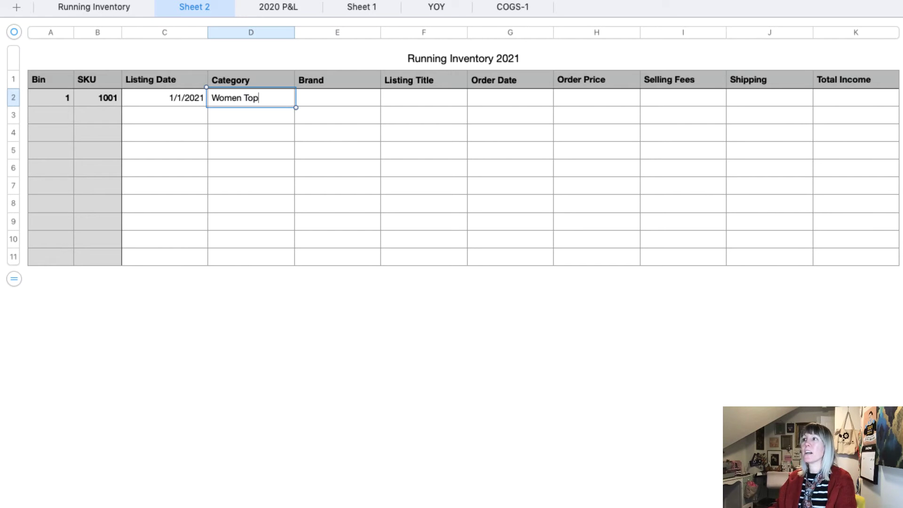
pyautogui.press('Tab')
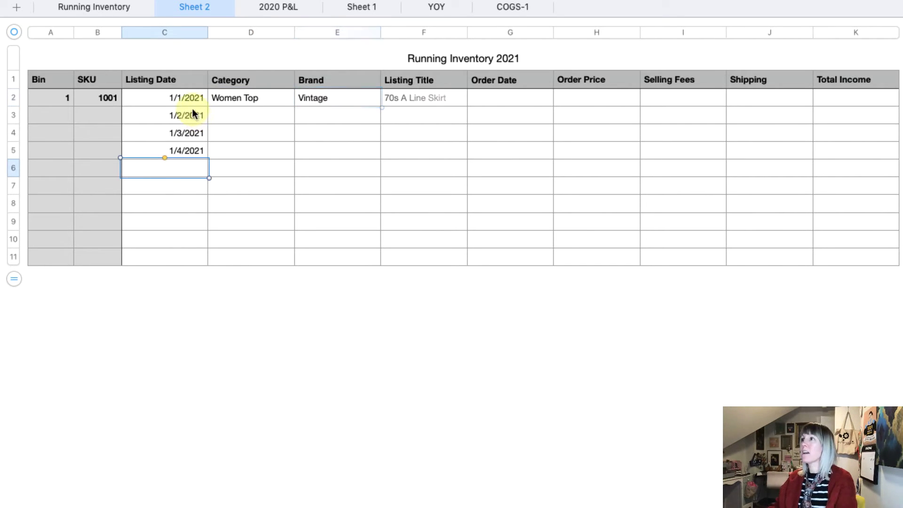
# Set the Listing Date in row 3 to 12/1/2020
pyautogui.click(192, 114)
pyautogui.write('12/1/2020')
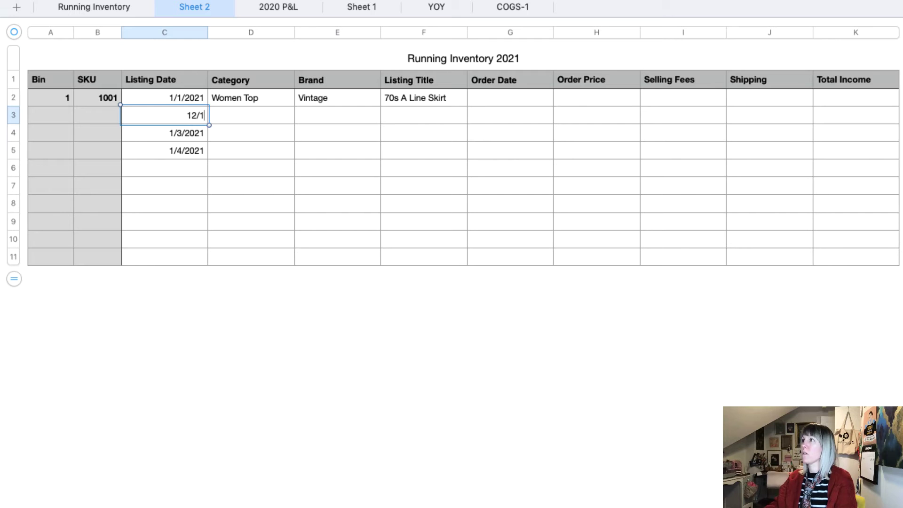
pyautogui.press('Return')
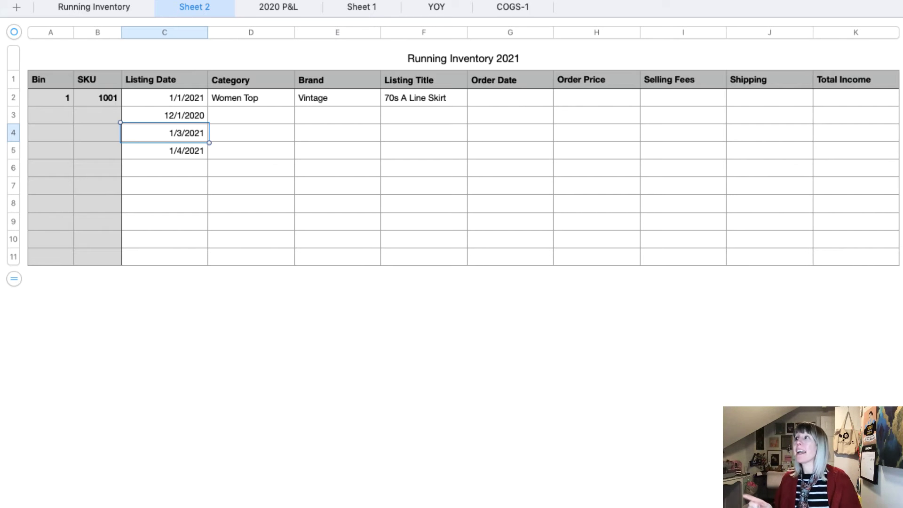
# Enter 12/1 without a year as the Listing Date in row 4
pyautogui.click(231, 160)
pyautogui.click(192, 133)
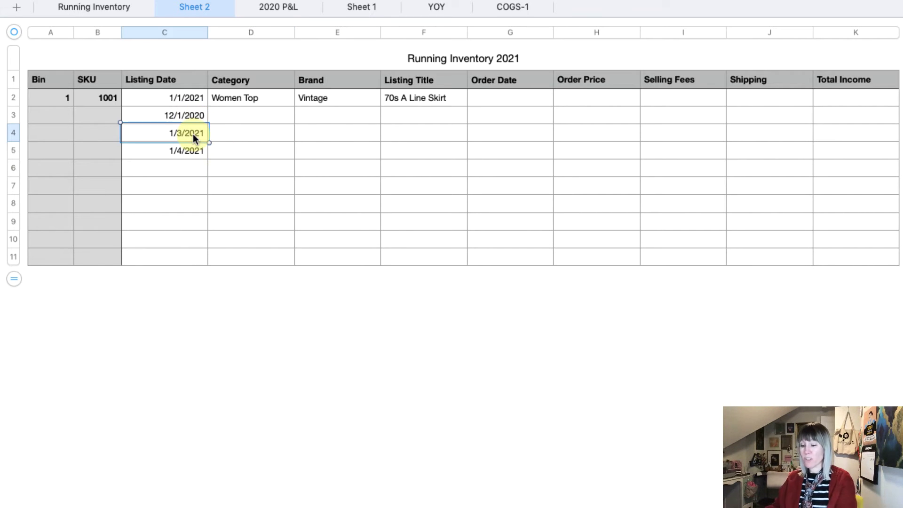
pyautogui.write('12/')
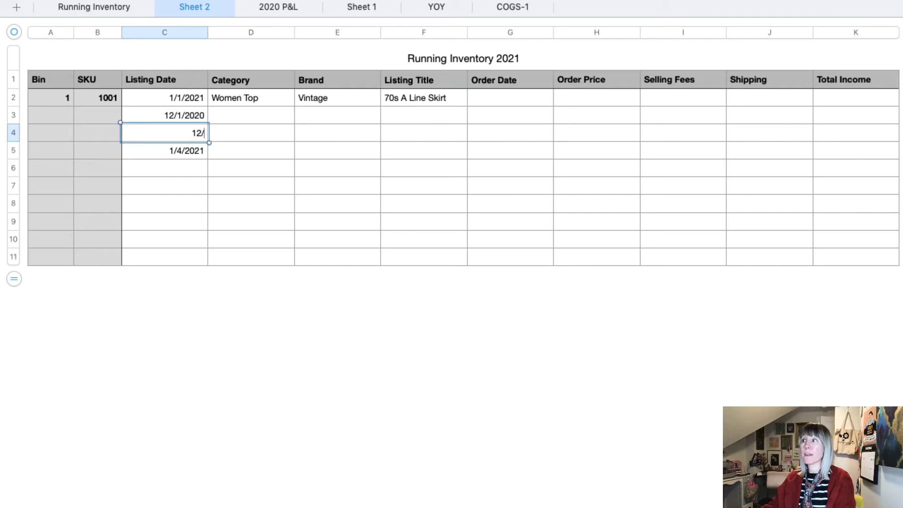
pyautogui.write('1')
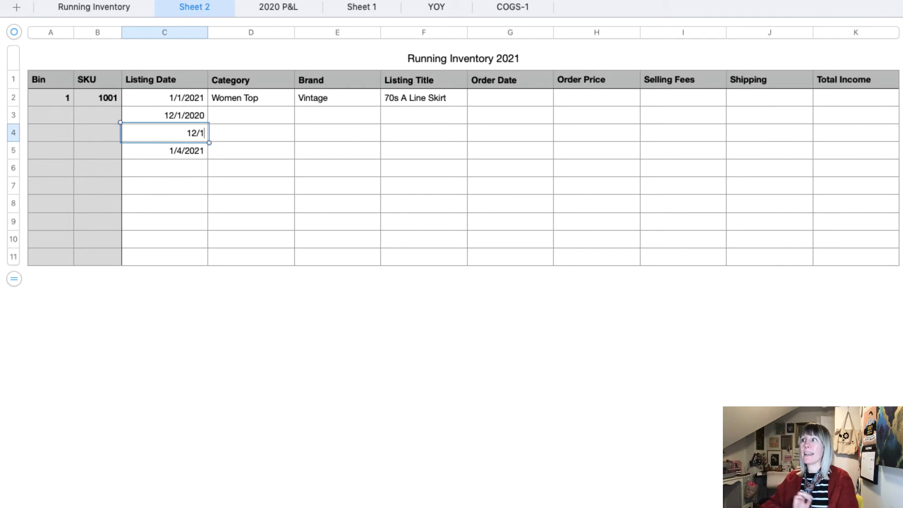
pyautogui.press('Return')
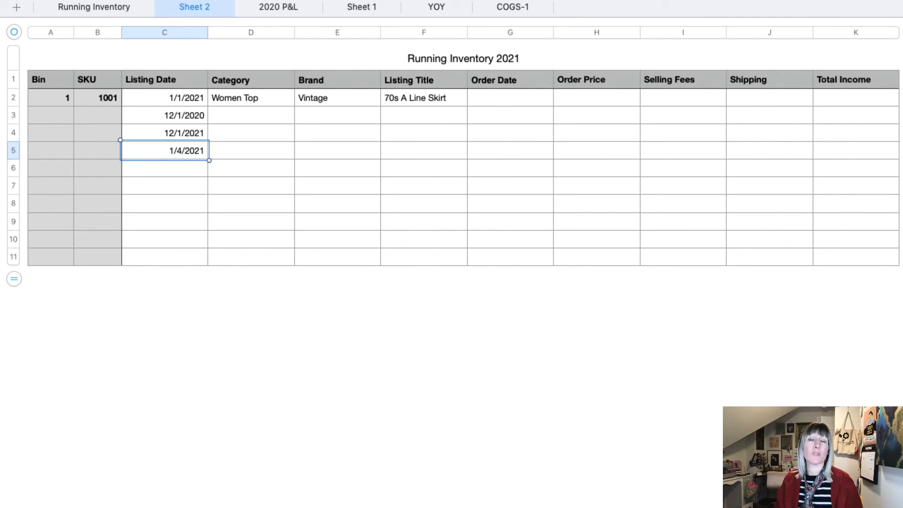
# Set the Listing Date in row 4 to 12/1/2020, including the year
pyautogui.click(186, 133)
pyautogui.write('12/')
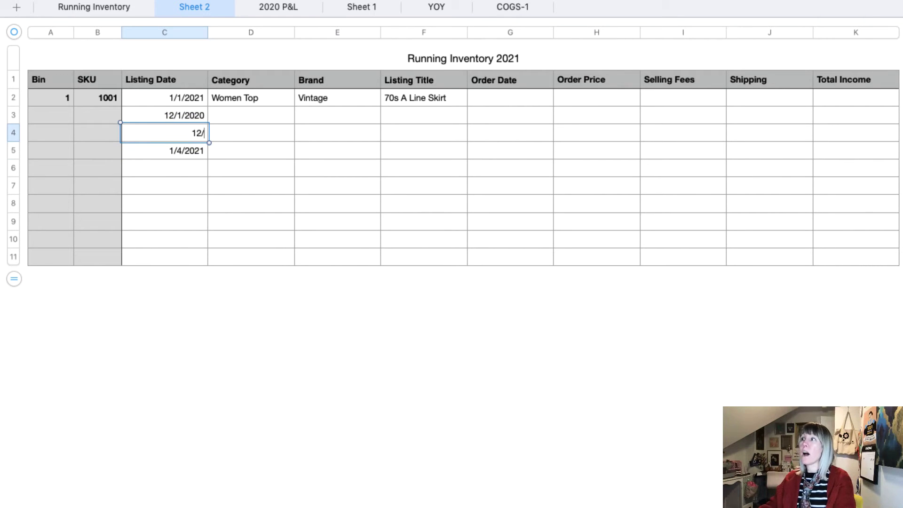
pyautogui.write('1')
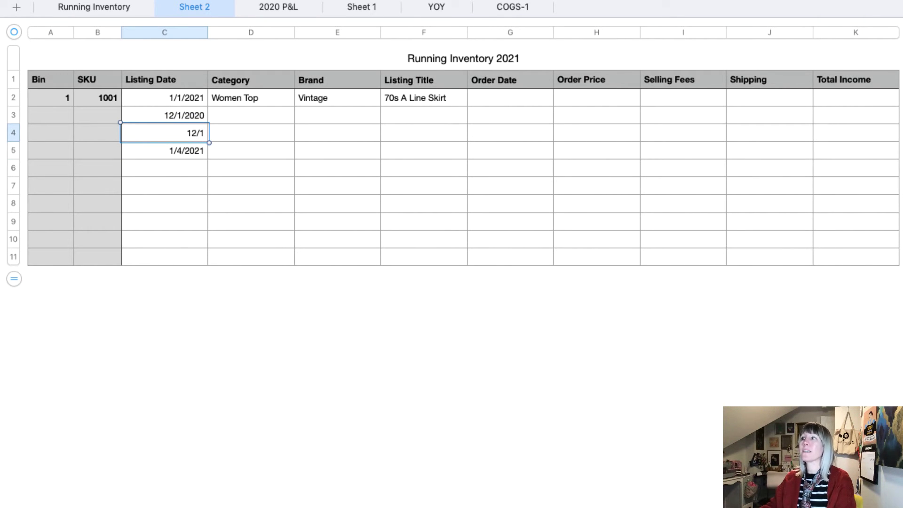
pyautogui.write('/2020')
pyautogui.press('Return')
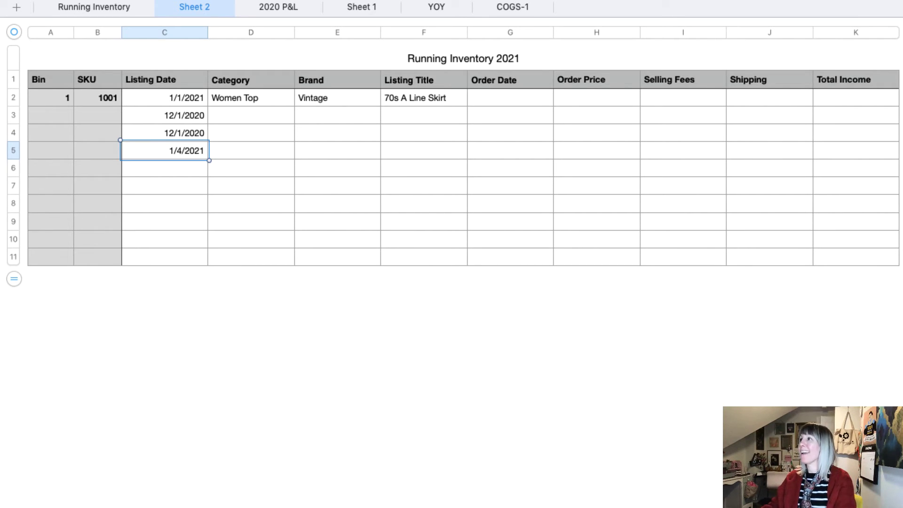
# Set the Listing Date in row 5 to 9/5/2020
pyautogui.write('9/5/')
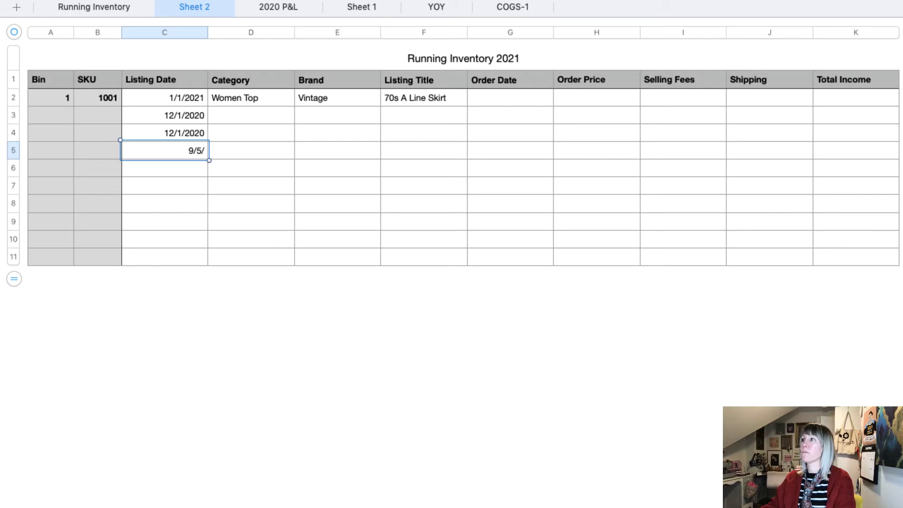
pyautogui.write('2020')
pyautogui.press('Return')
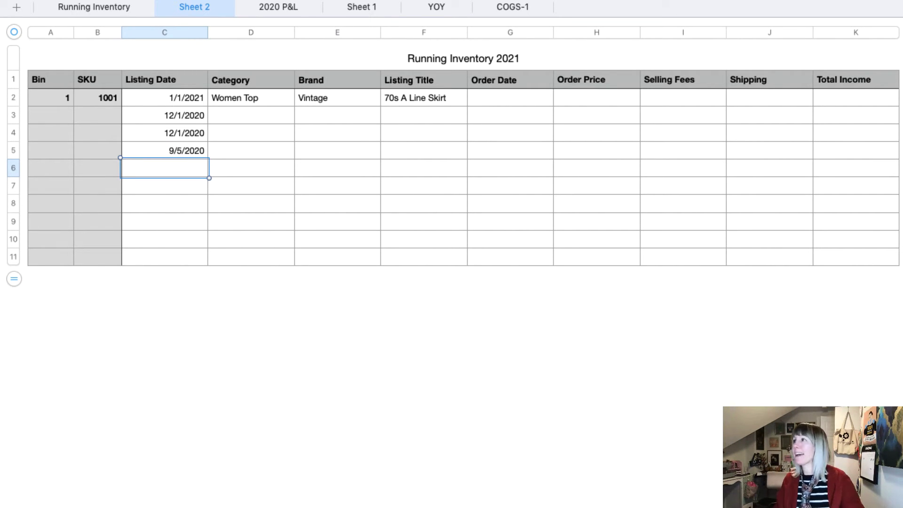
# Autofill the Women Top category from row 2 down through row 5
pyautogui.click(255, 106)
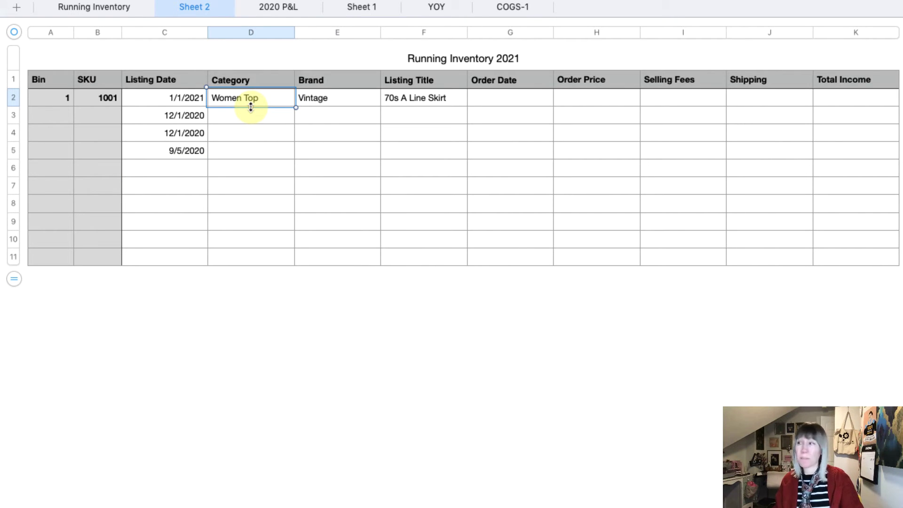
pyautogui.moveTo(250, 107); pyautogui.dragTo(252, 152)
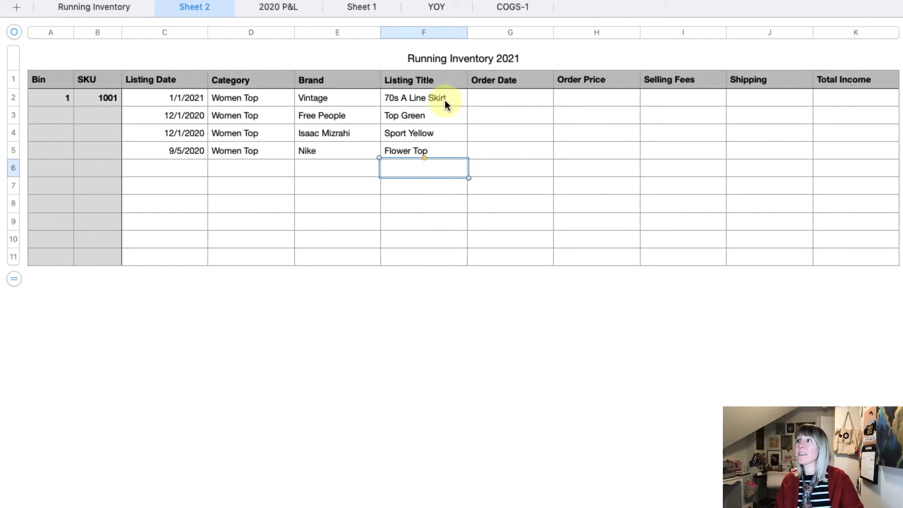
# Enter 1/5 as the Order Date and 30 as the Order Price in row 2
pyautogui.click(542, 100)
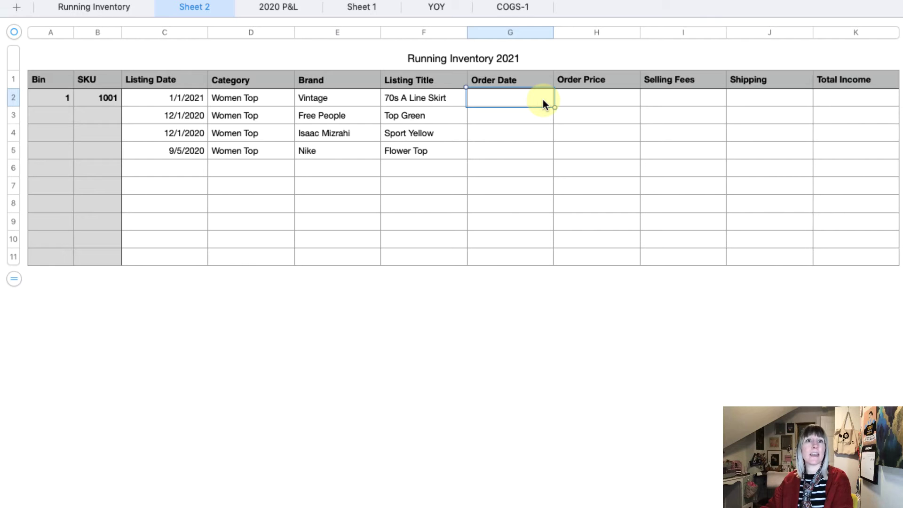
pyautogui.write('1/5')
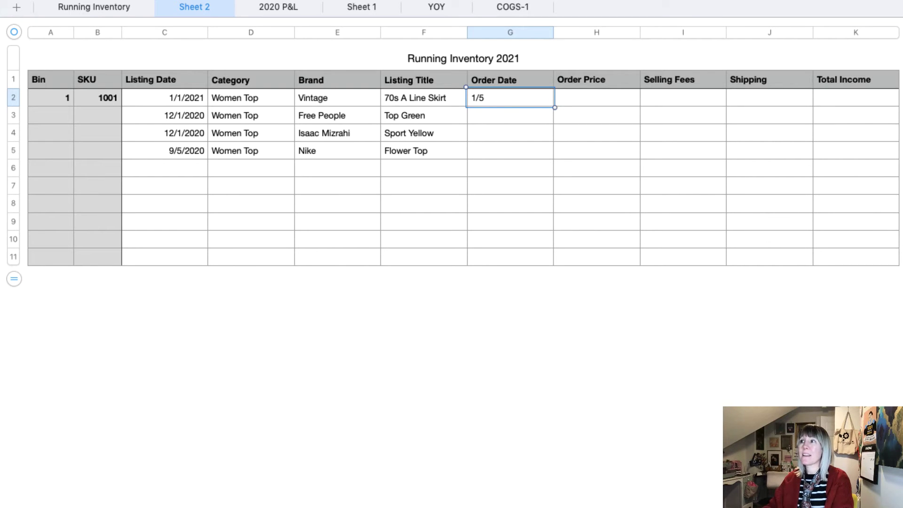
pyautogui.press('Tab')
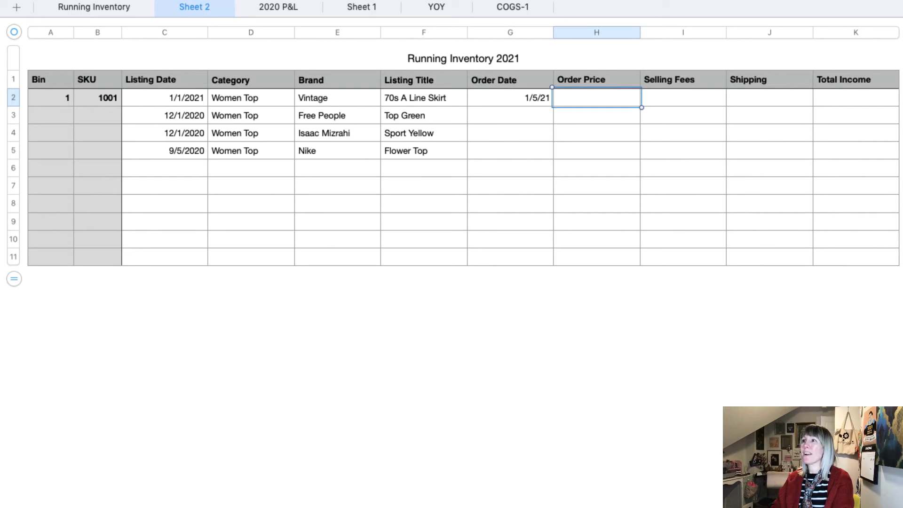
pyautogui.write('30')
pyautogui.press('Tab')
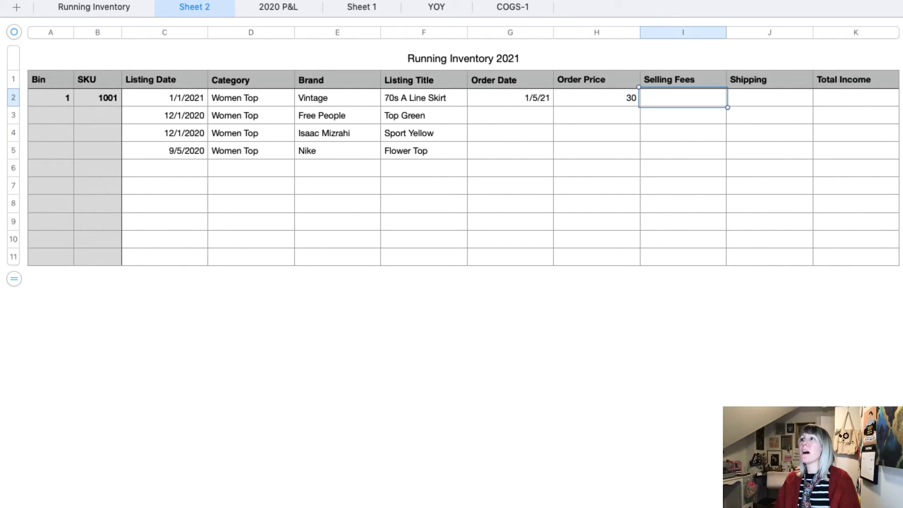
# Change the Order Price in row 2 to the currency amount $30.00
pyautogui.click(575, 99)
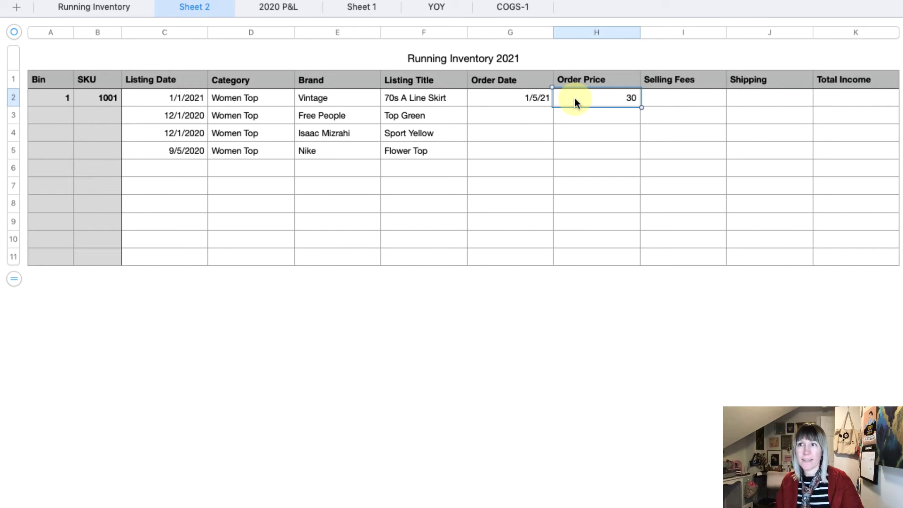
pyautogui.moveTo(641, 98)
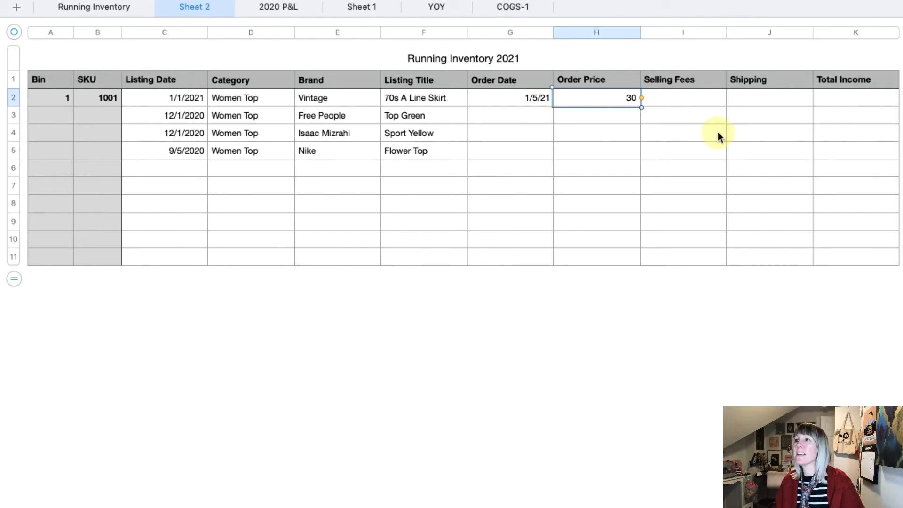
pyautogui.doubleClick(610, 101)
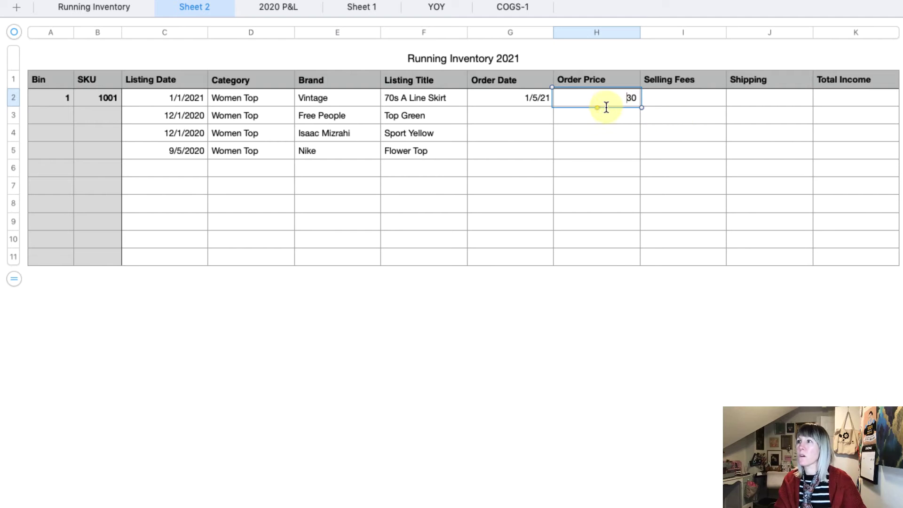
pyautogui.write('30')
pyautogui.press('Tab')
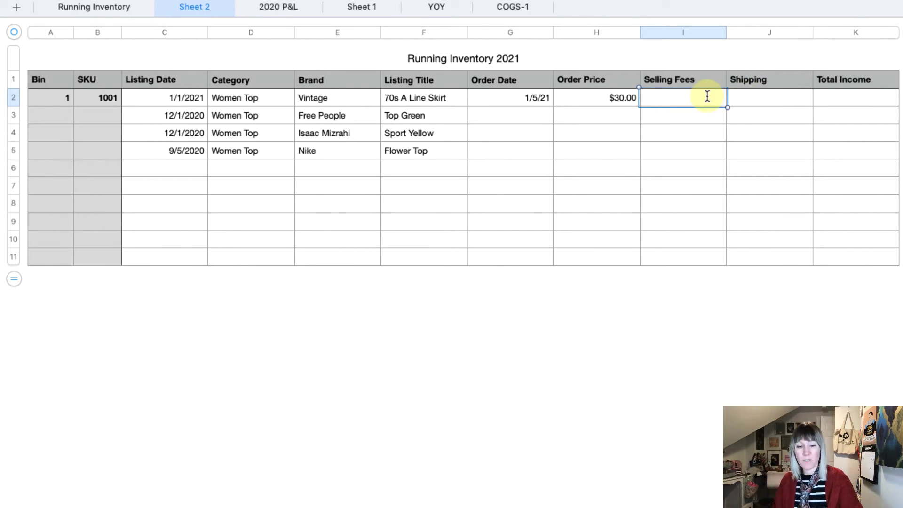
# Enter -6 as the Selling Fees amount in row 2
pyautogui.write('-6')
pyautogui.press('Return')
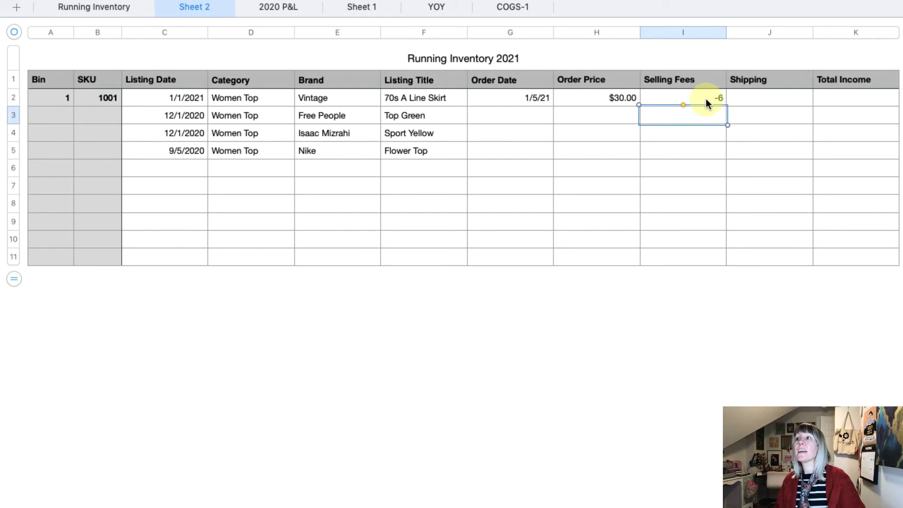
pyautogui.click(706, 100)
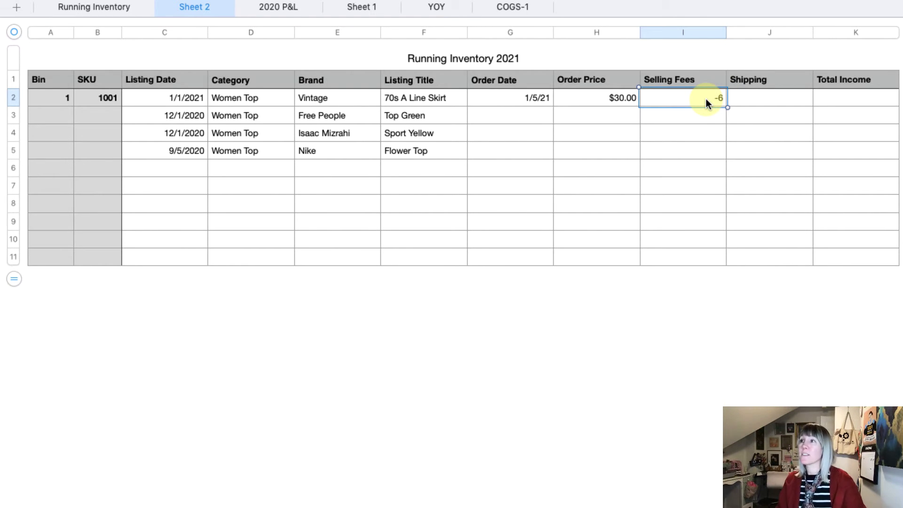
# Format the whole Selling Fees column as Currency
pyautogui.click(685, 31)
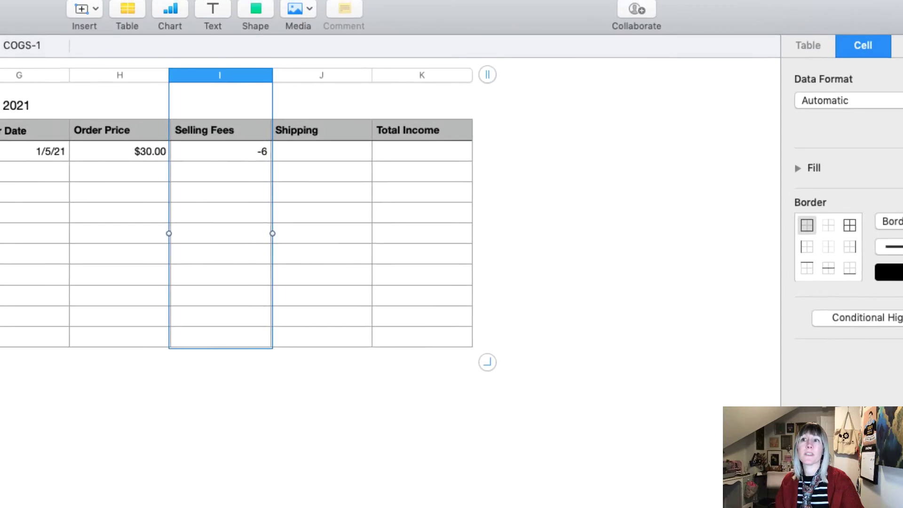
pyautogui.click(827, 115)
pyautogui.click(694, 154)
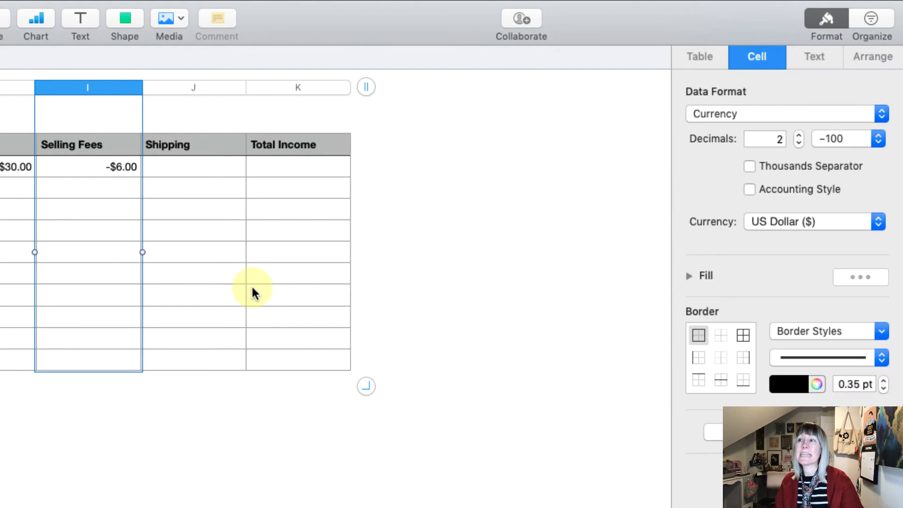
# Set the row 2 Selling Fees amount to display negative values in red parentheses
pyautogui.click(128, 192)
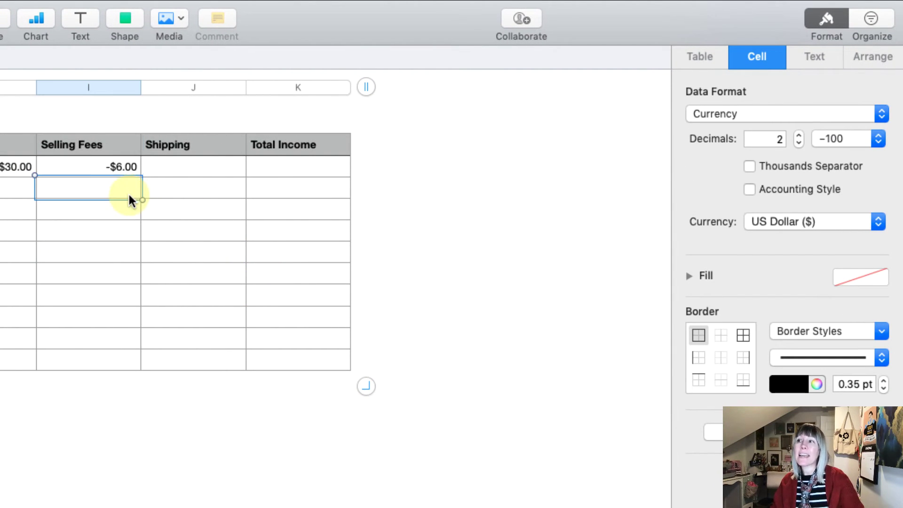
pyautogui.click(128, 167)
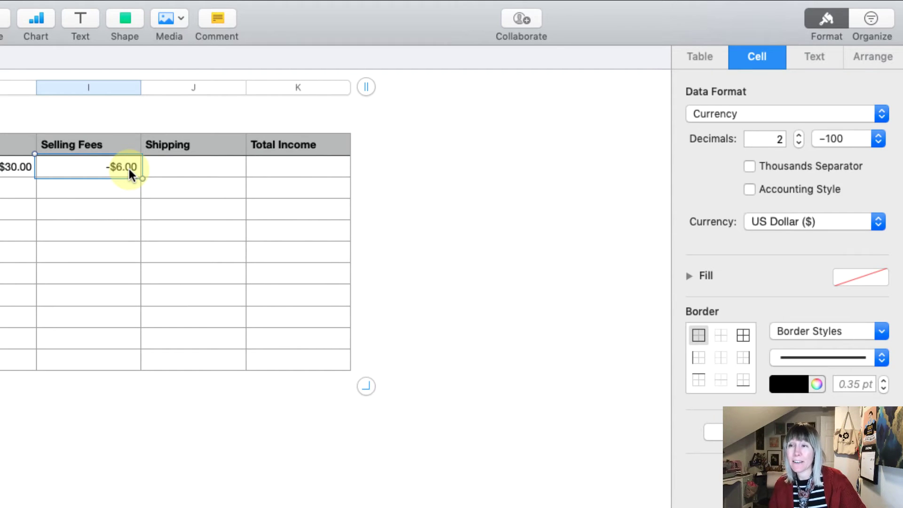
pyautogui.click(877, 139)
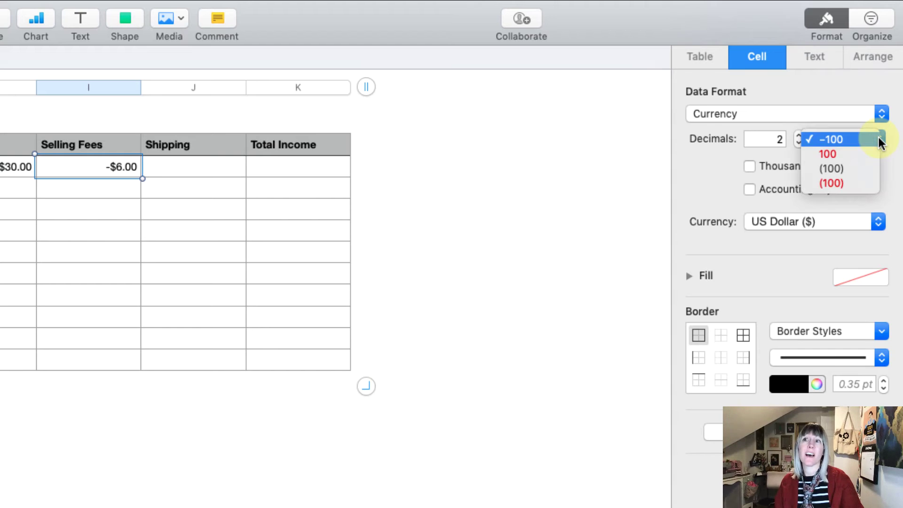
pyautogui.click(873, 183)
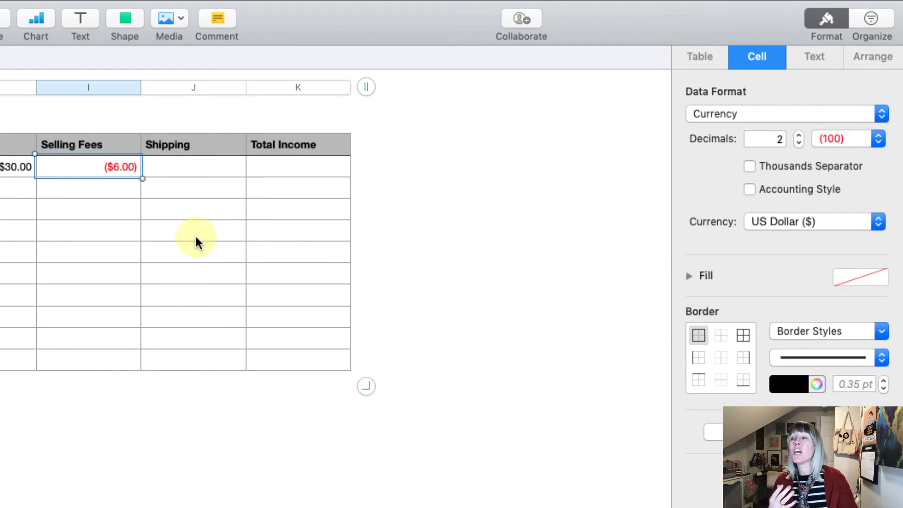
pyautogui.click(179, 204)
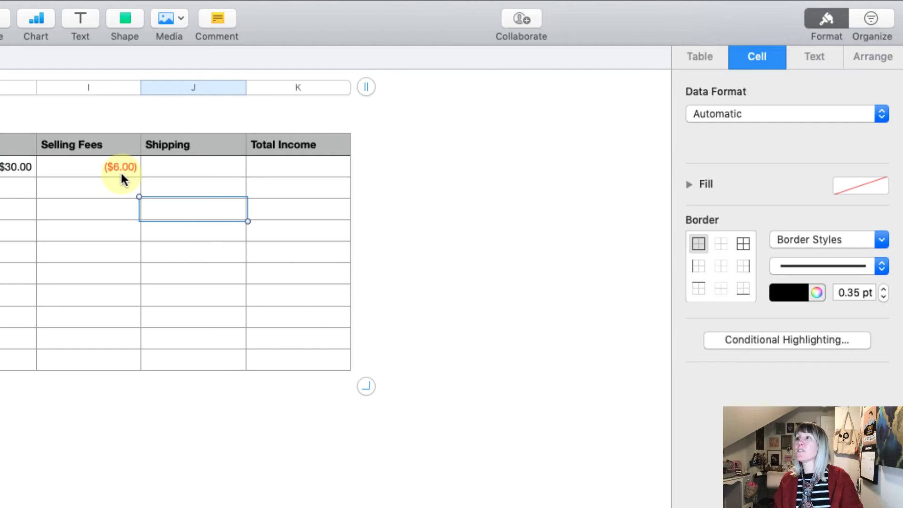
# Format the whole Shipping column as Currency with negative values shown in red parentheses
pyautogui.click(202, 167)
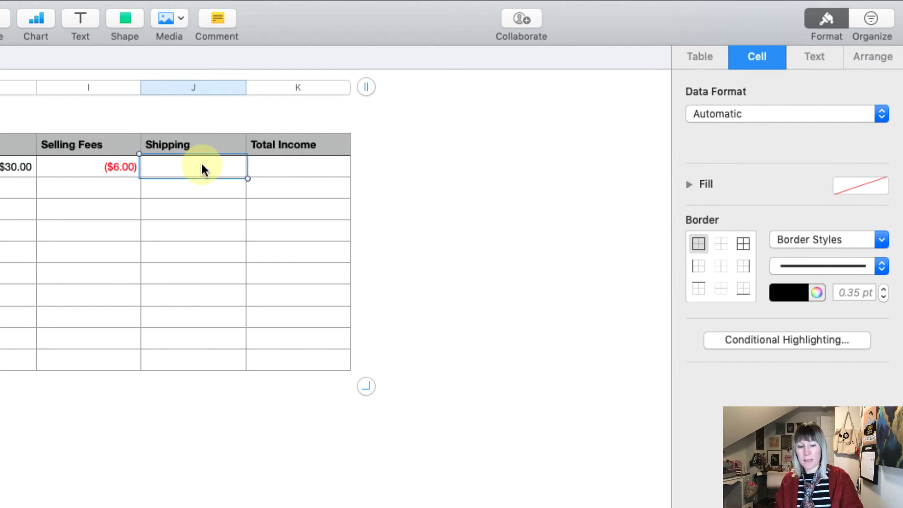
pyautogui.click(193, 89)
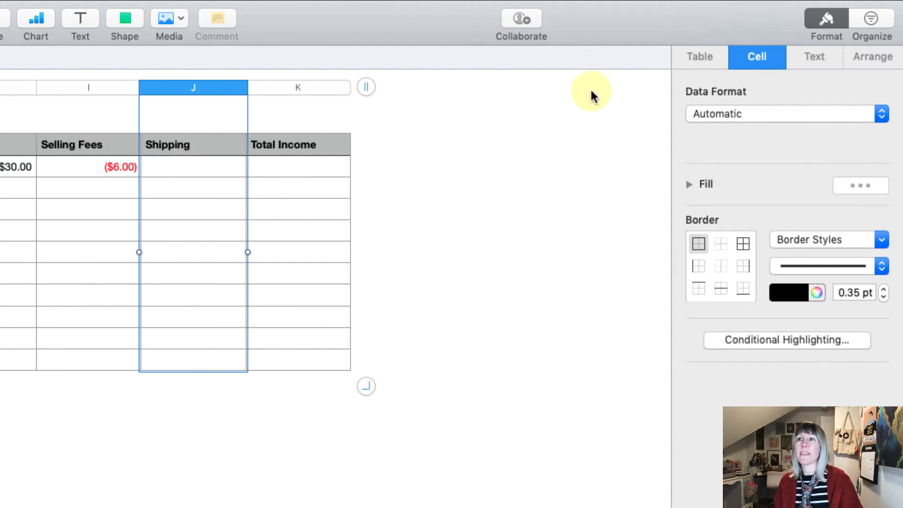
pyautogui.click(780, 114)
pyautogui.click(787, 154)
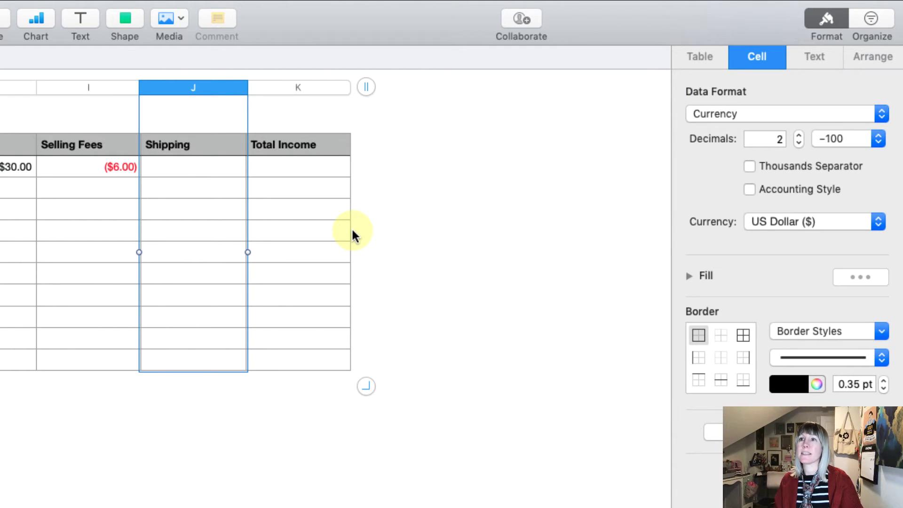
pyautogui.click(878, 139)
pyautogui.click(223, 181)
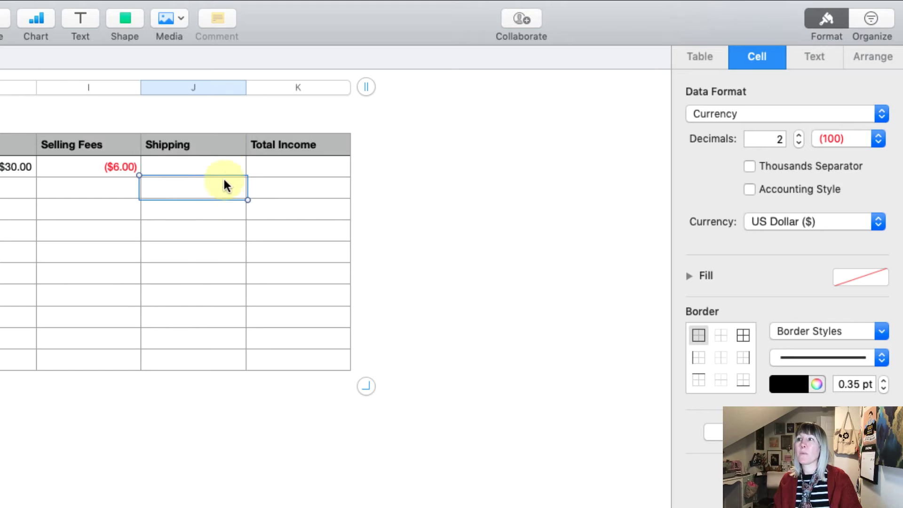
# Enter 0 as the Shipping amount in row 2
pyautogui.click(223, 162)
pyautogui.write('0')
pyautogui.press('Return')
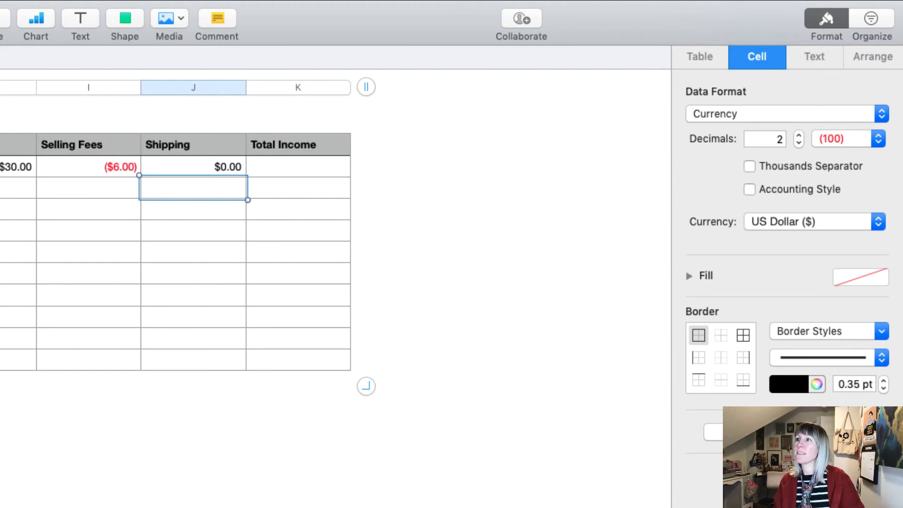
pyautogui.click(308, 168)
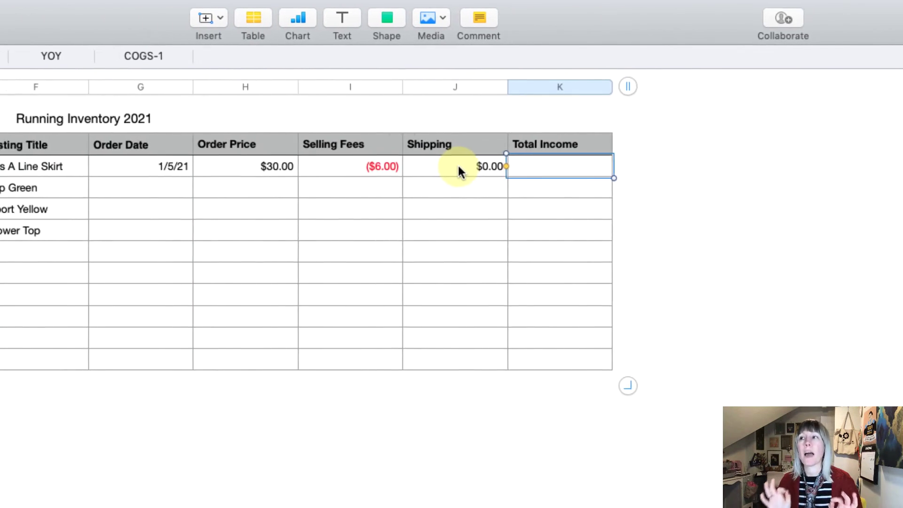
pyautogui.click(633, 196)
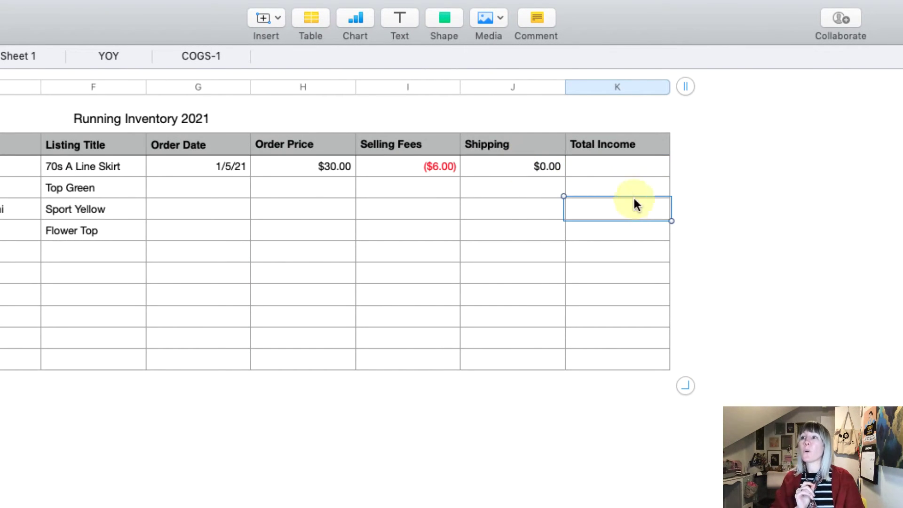
pyautogui.click(639, 165)
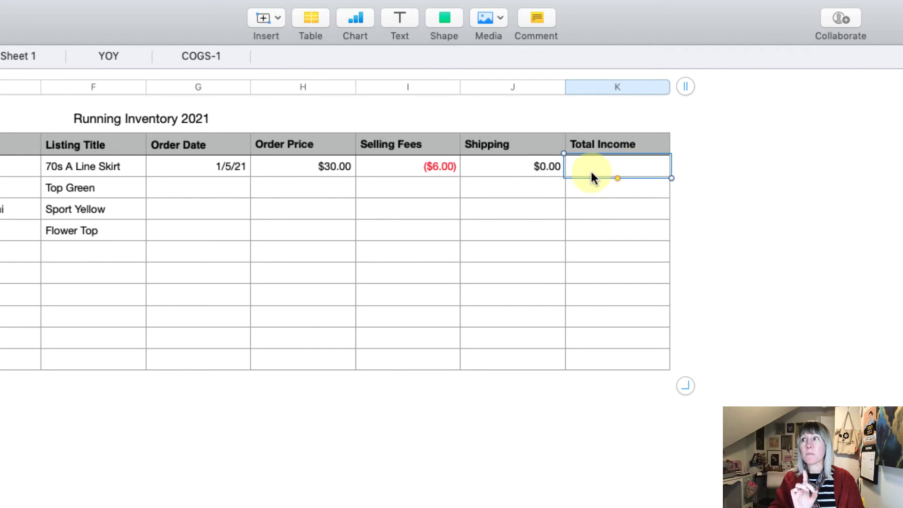
pyautogui.click(332, 168)
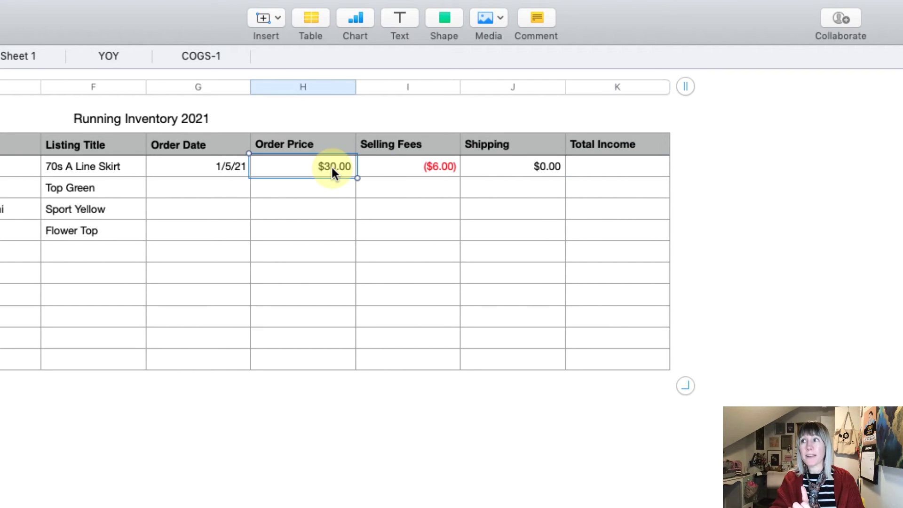
pyautogui.click(398, 165)
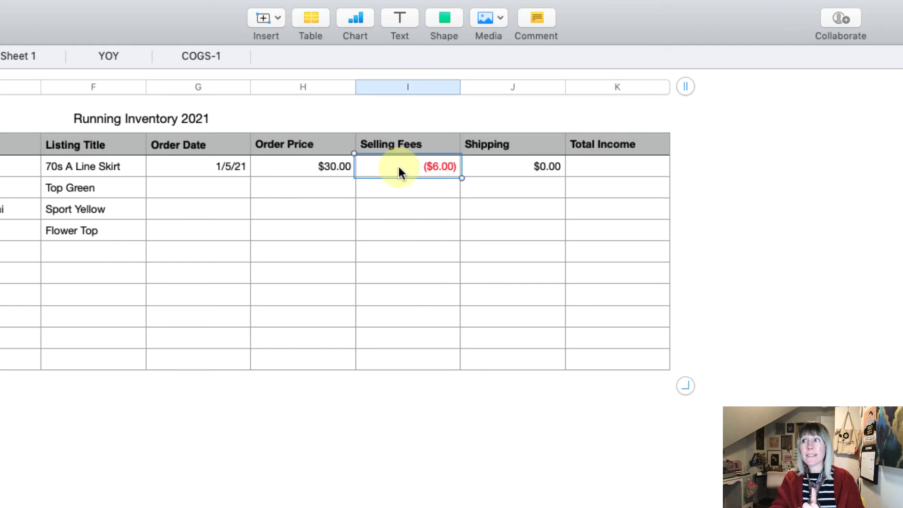
pyautogui.click(509, 165)
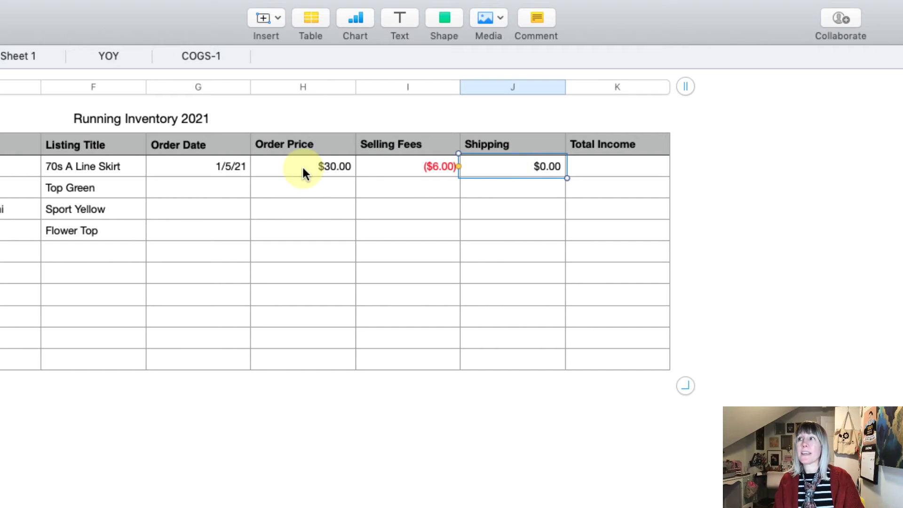
# Insert a Sum of row 2's Order Price, Selling Fees and Shipping in Total Income, and delete it again
pyautogui.moveTo(289, 164); pyautogui.dragTo(515, 171)
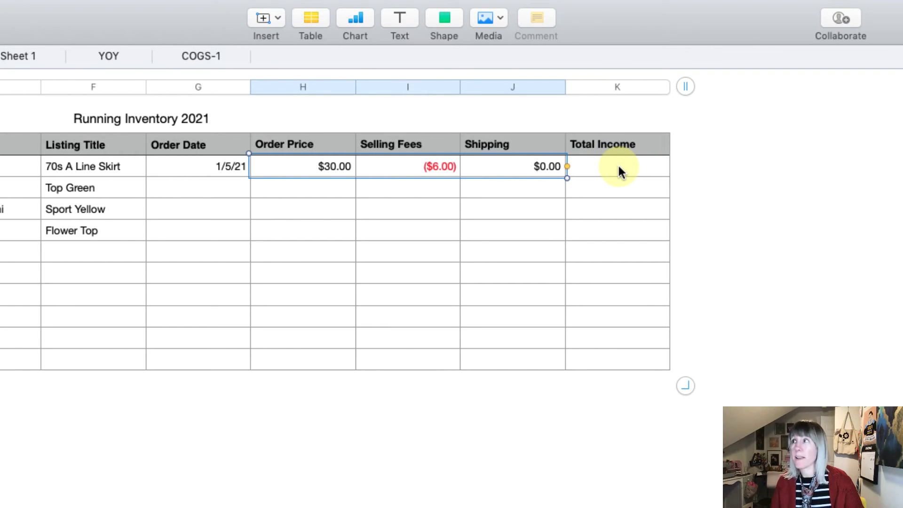
pyautogui.click(277, 19)
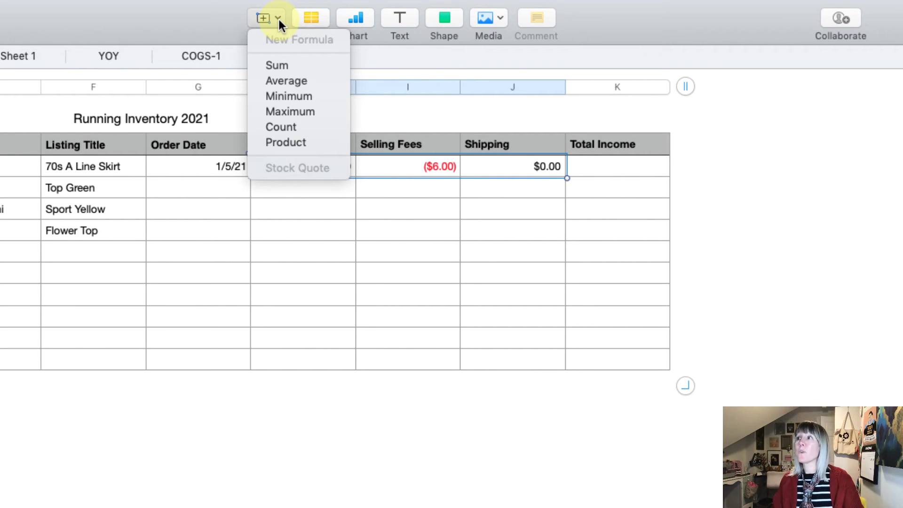
pyautogui.click(282, 64)
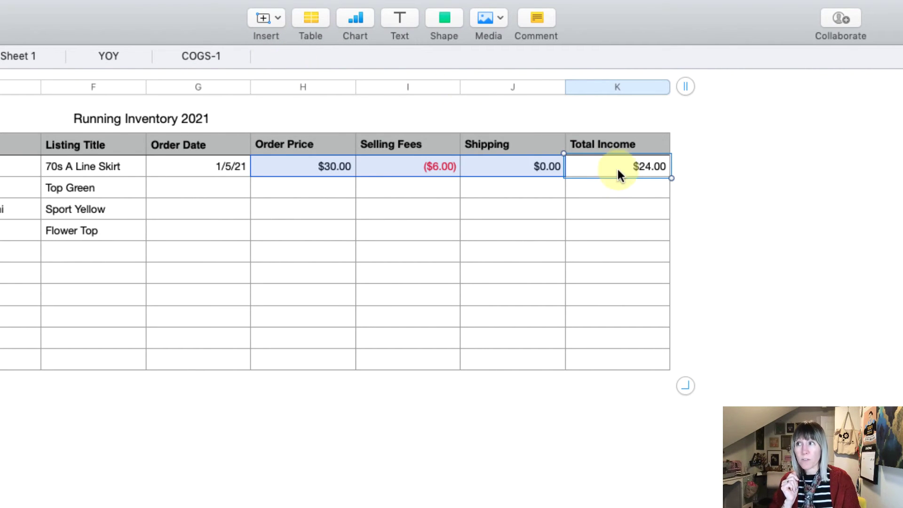
pyautogui.press('Return')
pyautogui.click(644, 167)
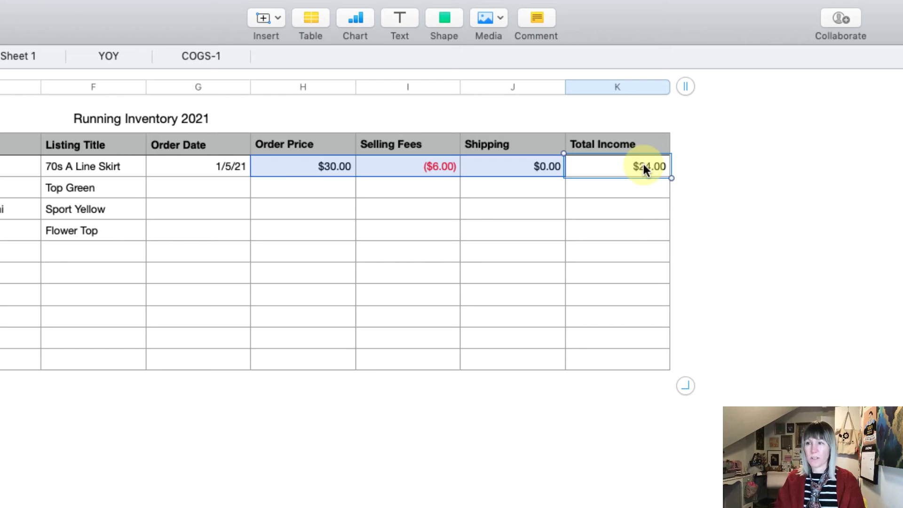
pyautogui.press('Delete')
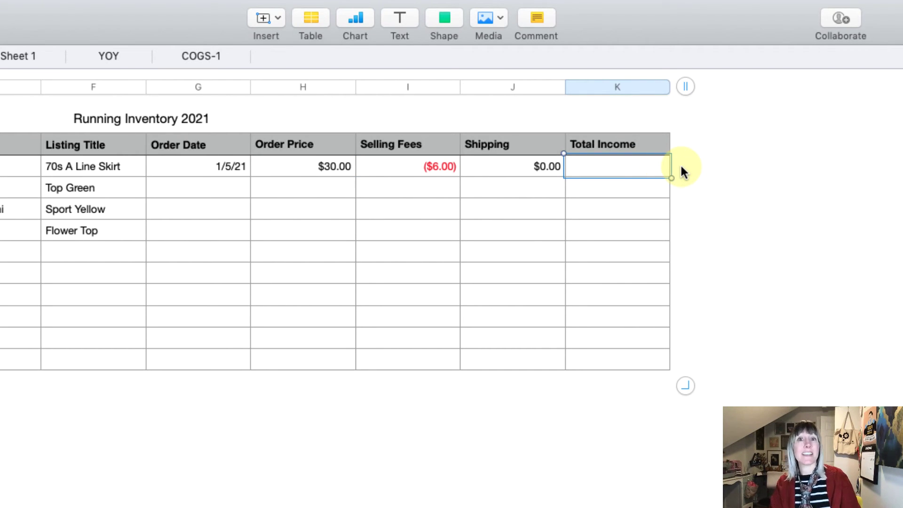
# Enter a formula in row 2's Total Income cell that adds the row's Order Price, Selling Fees and Shipping
pyautogui.click(649, 193)
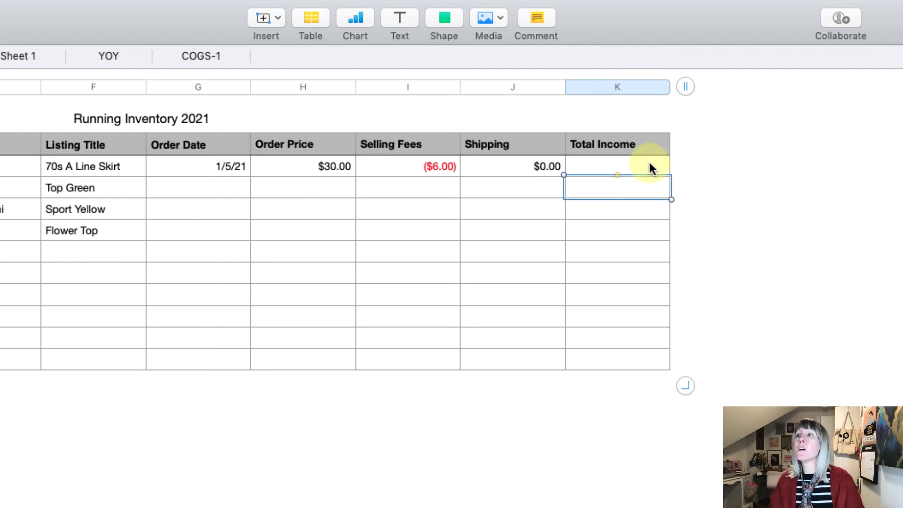
pyautogui.click(650, 165)
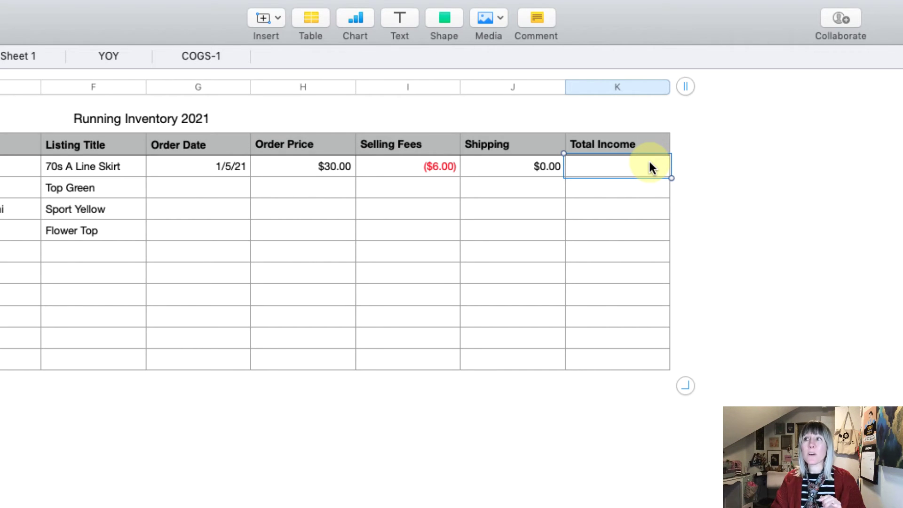
pyautogui.press('=')
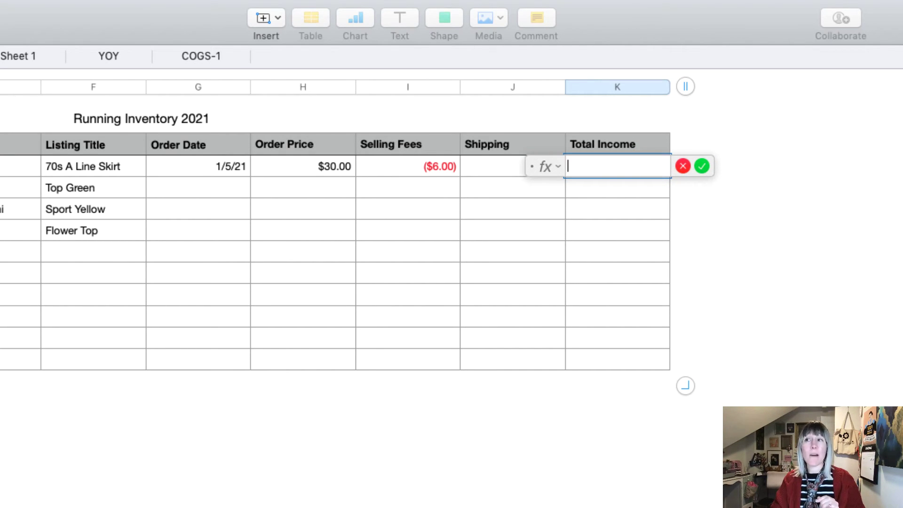
pyautogui.click(623, 162)
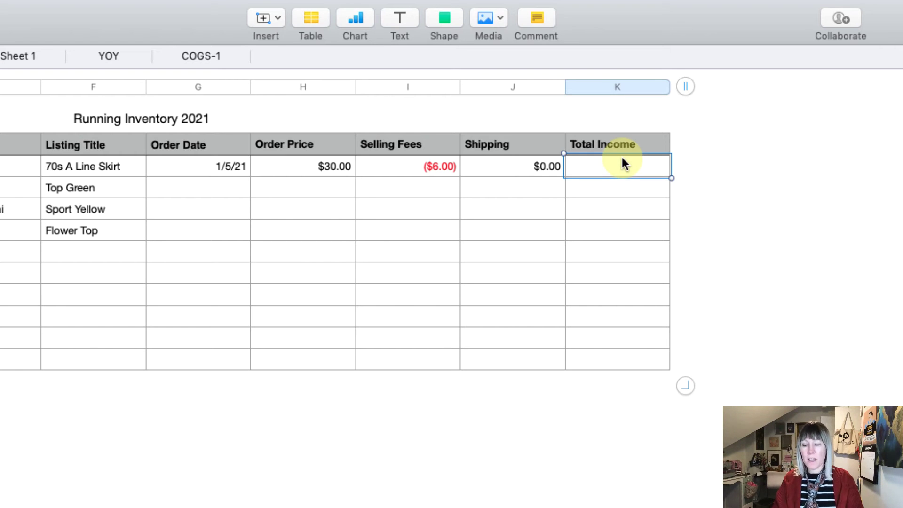
pyautogui.write('=')
pyautogui.click(319, 165)
pyautogui.write('+')
pyautogui.click(416, 167)
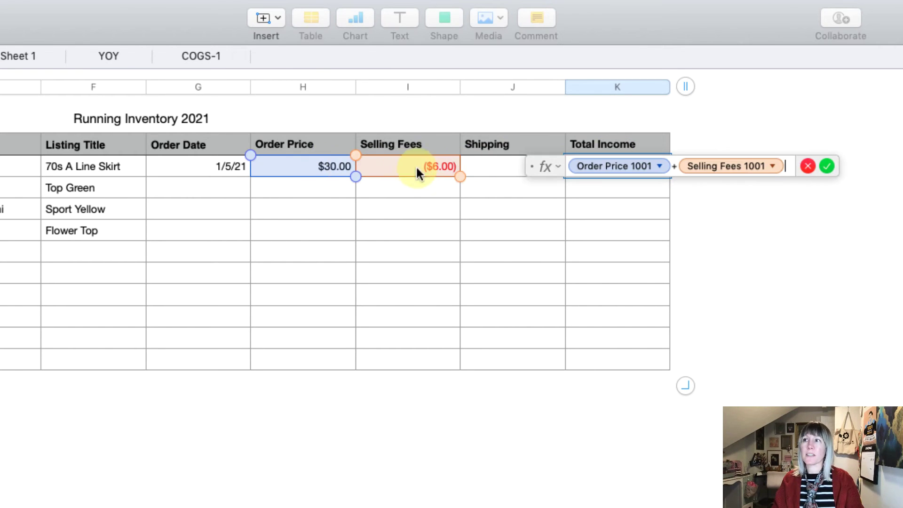
pyautogui.write('+')
pyautogui.click(488, 168)
pyautogui.press('Return')
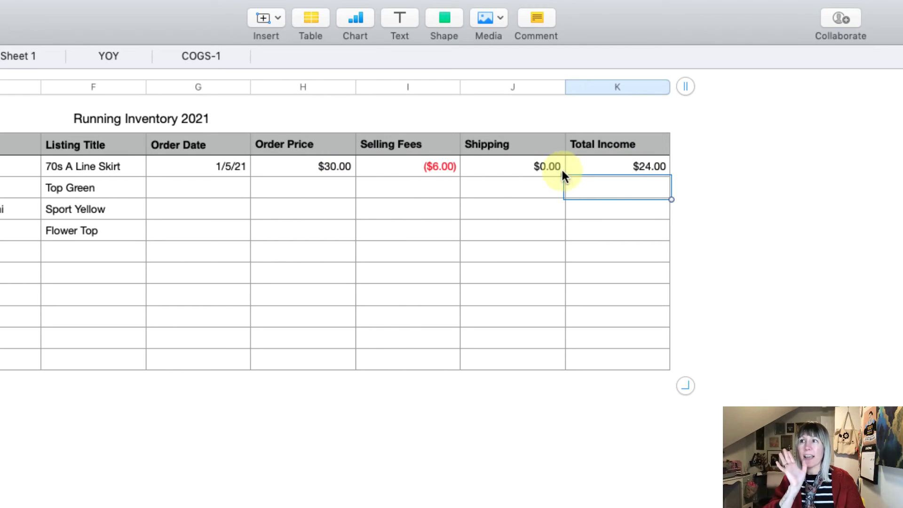
# Review the row 2 Total Income formula and fill it down to the last row of the table
pyautogui.click(635, 167)
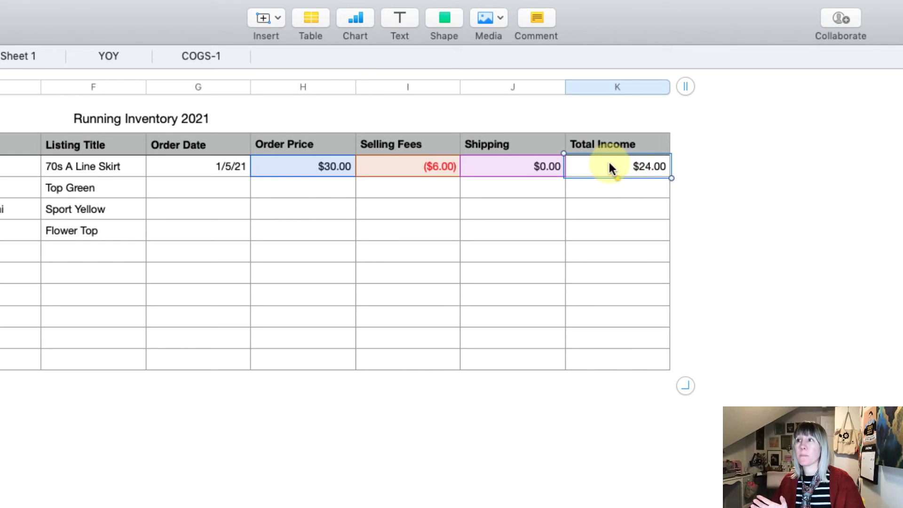
pyautogui.doubleClick(619, 176)
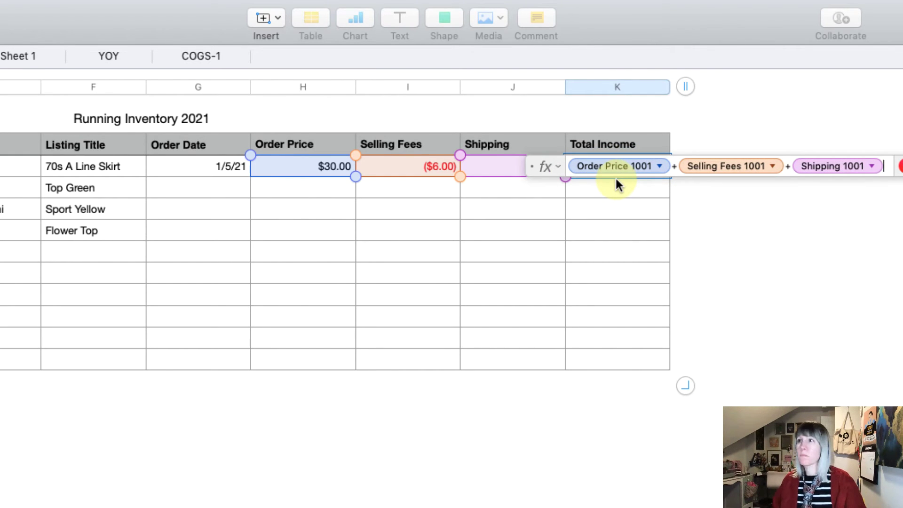
pyautogui.press('Return')
pyautogui.click(616, 167)
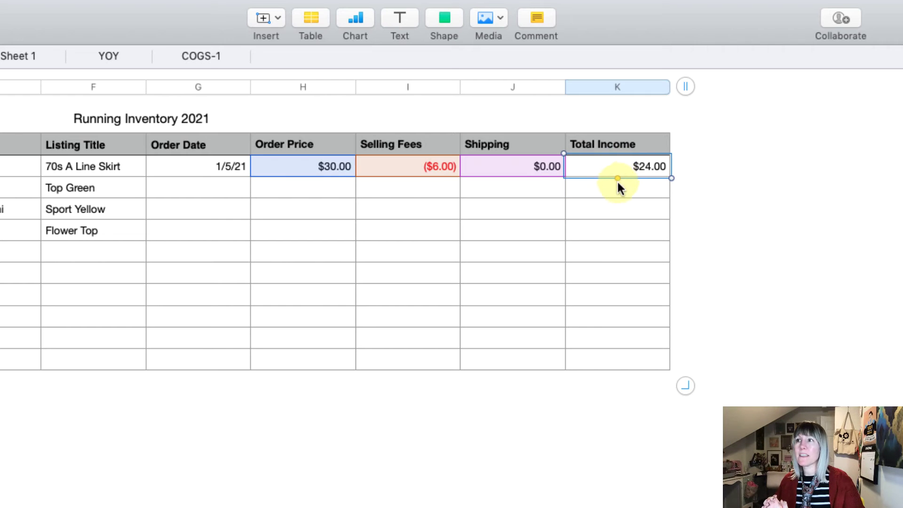
pyautogui.moveTo(618, 180); pyautogui.dragTo(618, 369)
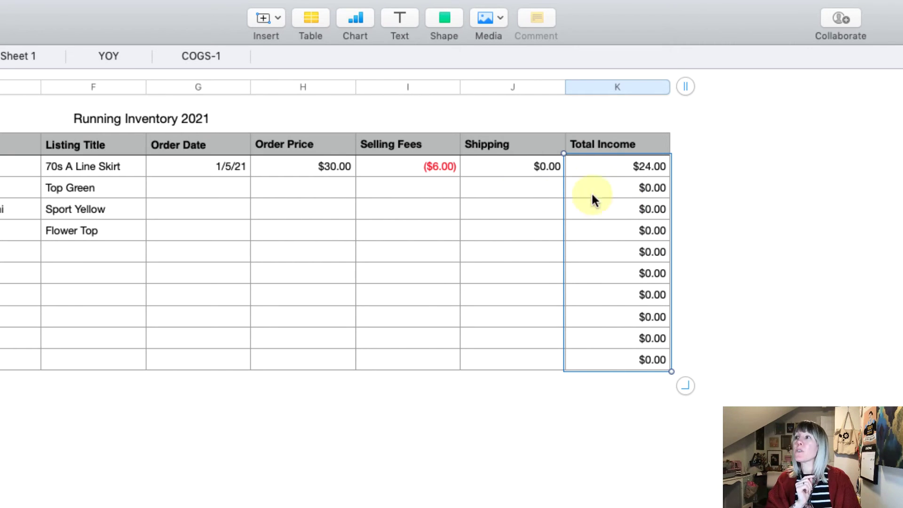
# Fill in the Top Green row with Order Date 1/5/21, Order Price 30, Selling Fees -6 and Shipping 0
pyautogui.click(239, 190)
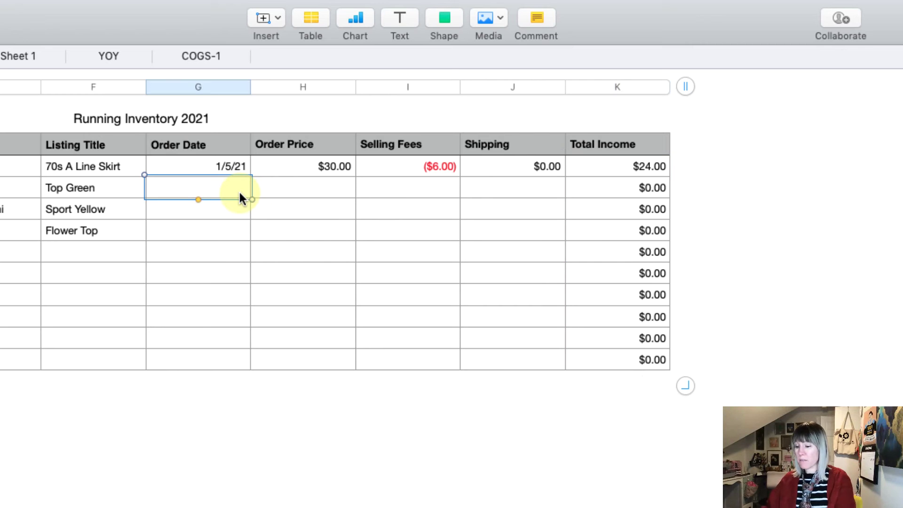
pyautogui.write('1/5/21')
pyautogui.press('Tab')
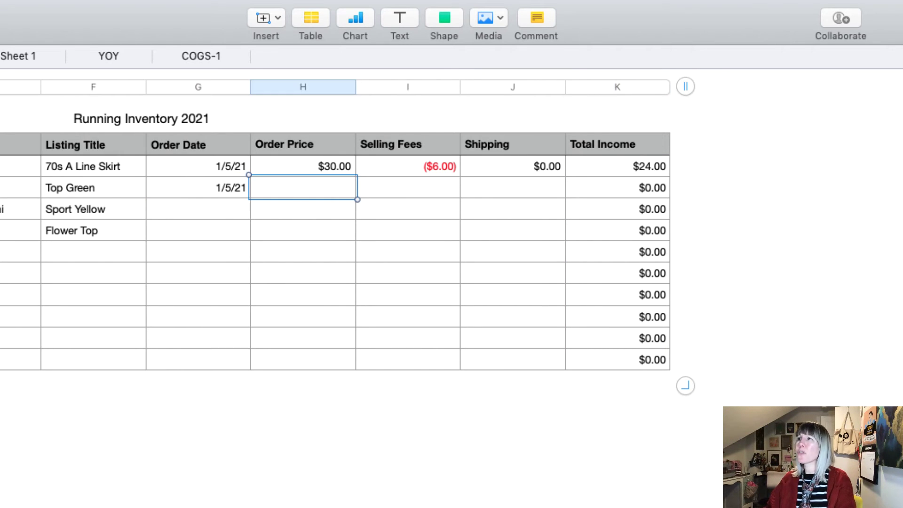
pyautogui.write('30')
pyautogui.press('Tab')
pyautogui.write('-6')
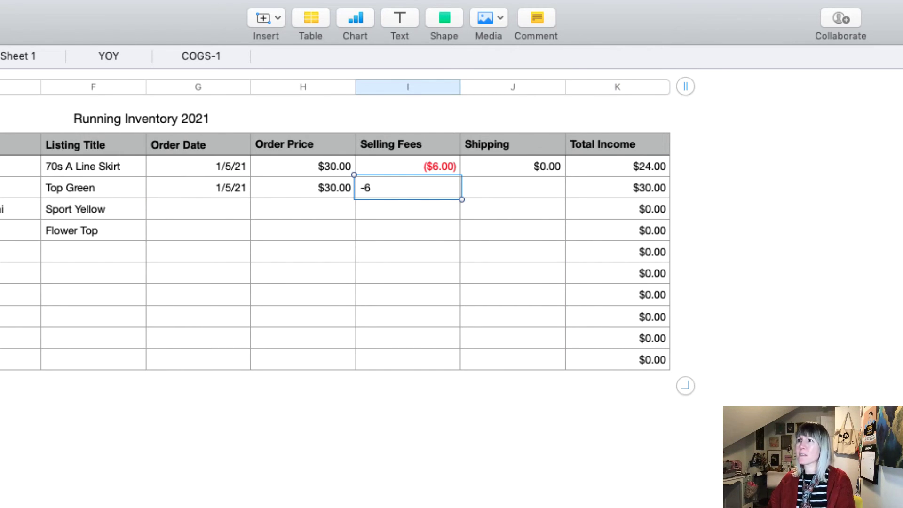
pyautogui.press('Tab')
pyautogui.write('0')
pyautogui.press('Tab')
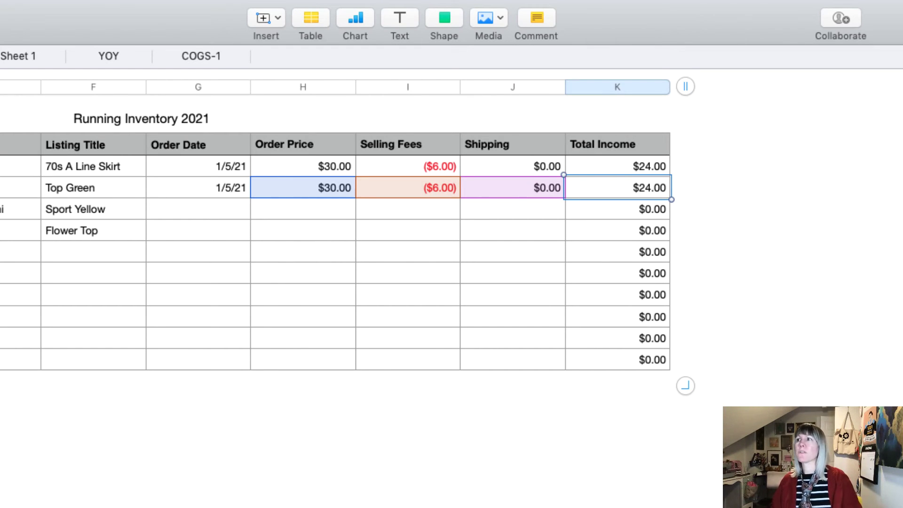
# Fill in the Sport Yellow row with Order Date 1/6, Order Price 15, Selling Fees -2.95 and Shipping 0
pyautogui.click(225, 209)
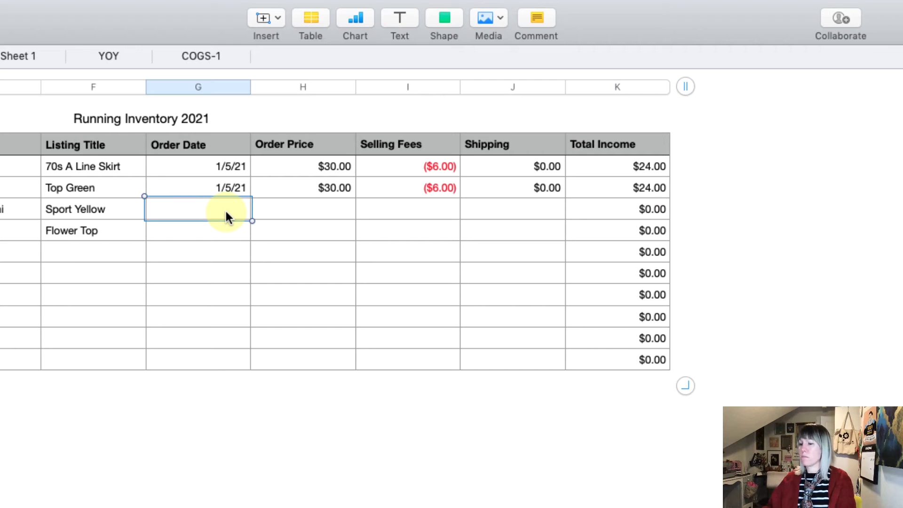
pyautogui.write('1/6')
pyautogui.press('Tab')
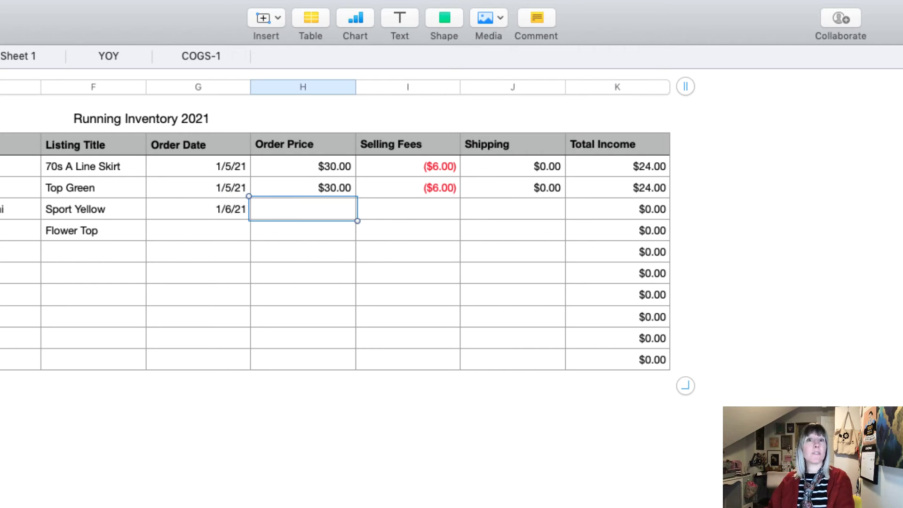
pyautogui.write('20')
pyautogui.press('BackSpace')
pyautogui.press('BackSpace')
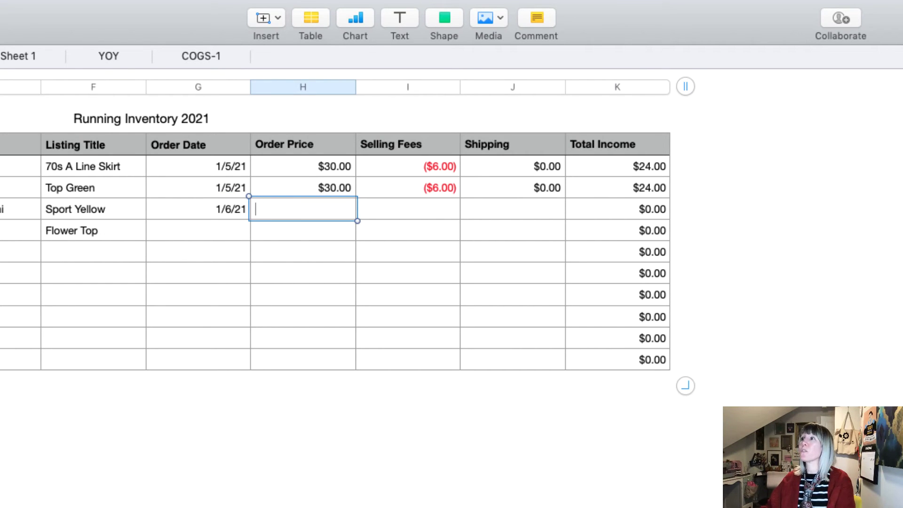
pyautogui.write('15')
pyautogui.press('Tab')
pyautogui.write('-2.')
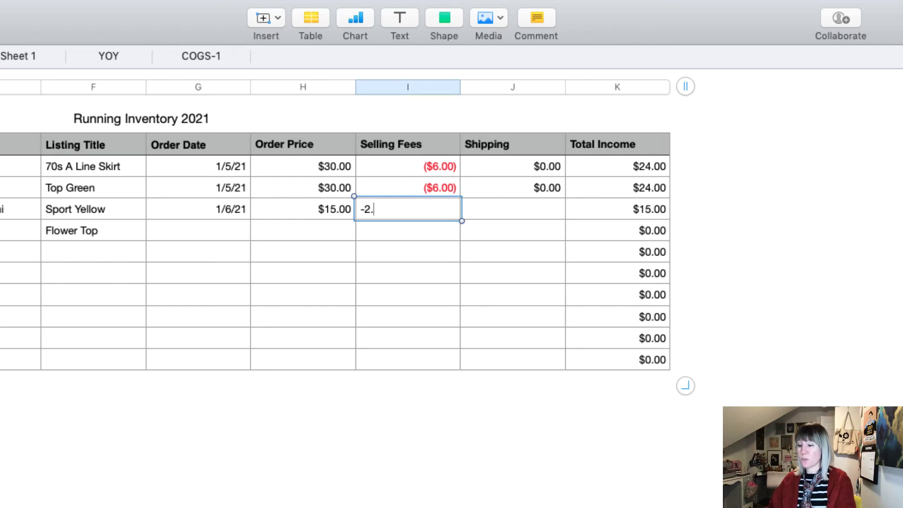
pyautogui.write('95')
pyautogui.press('Tab')
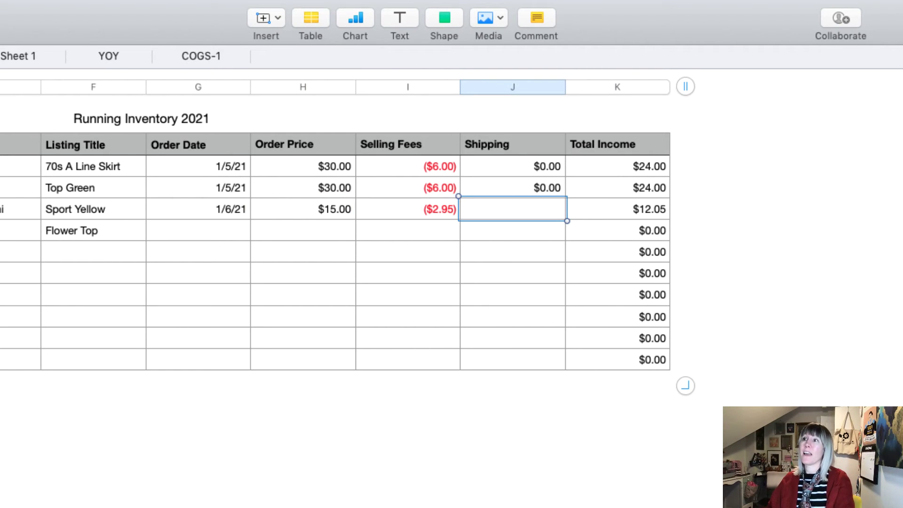
pyautogui.write('0')
pyautogui.press('Tab')
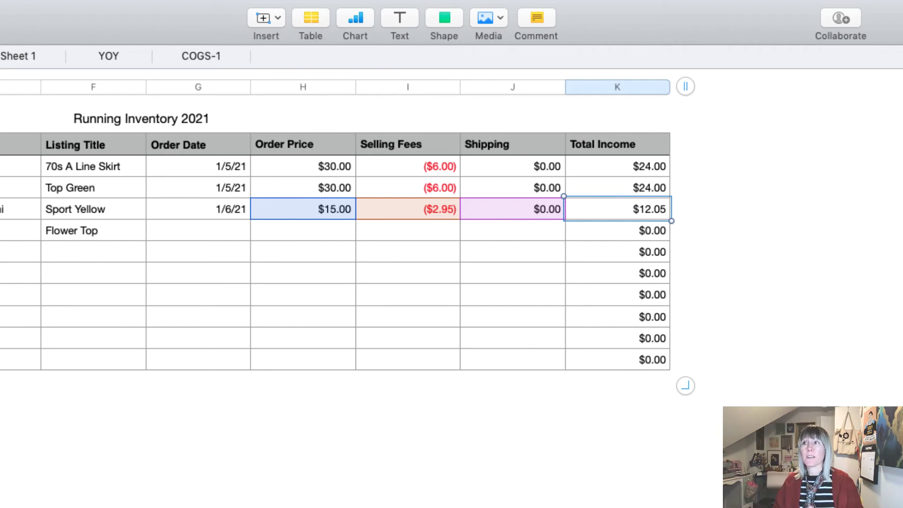
# Enter a formula in the 70s A Line Skirt row's Total Income that adds its Order Price, Selling Fees and Shipping
pyautogui.click(99, 339)
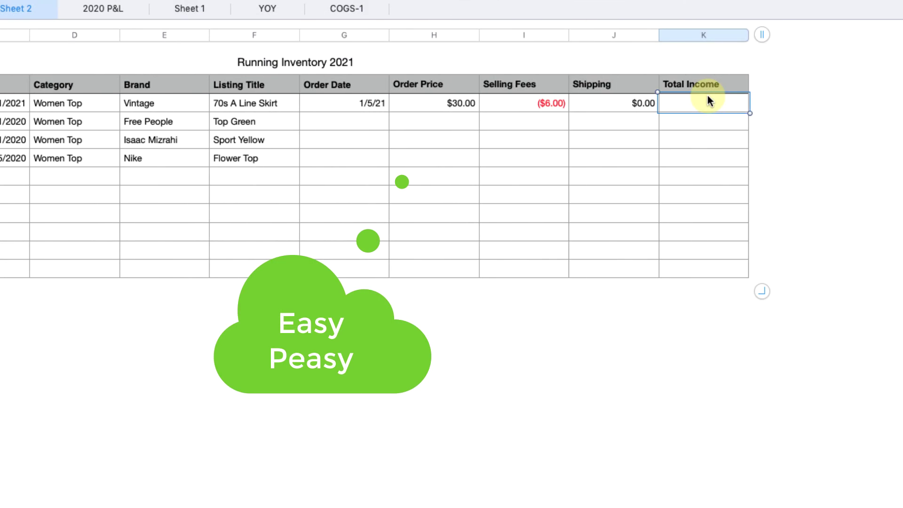
pyautogui.press('=')
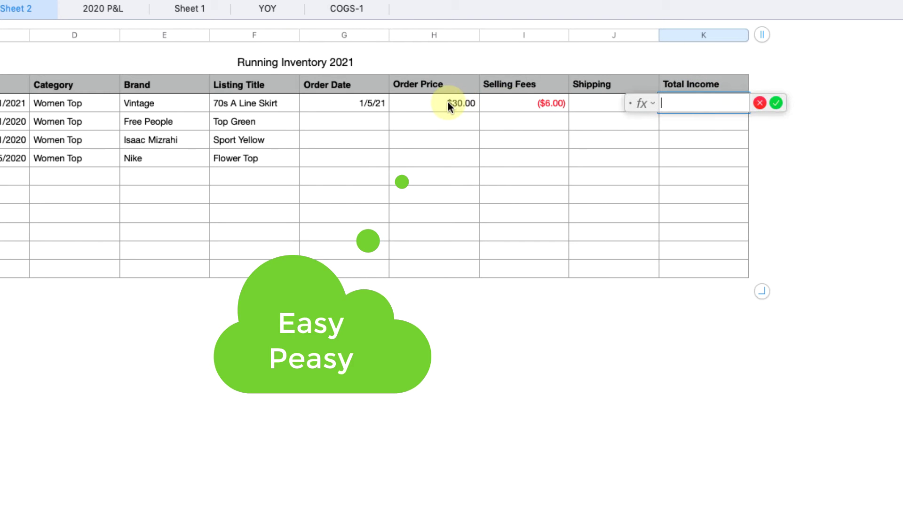
pyautogui.click(448, 103)
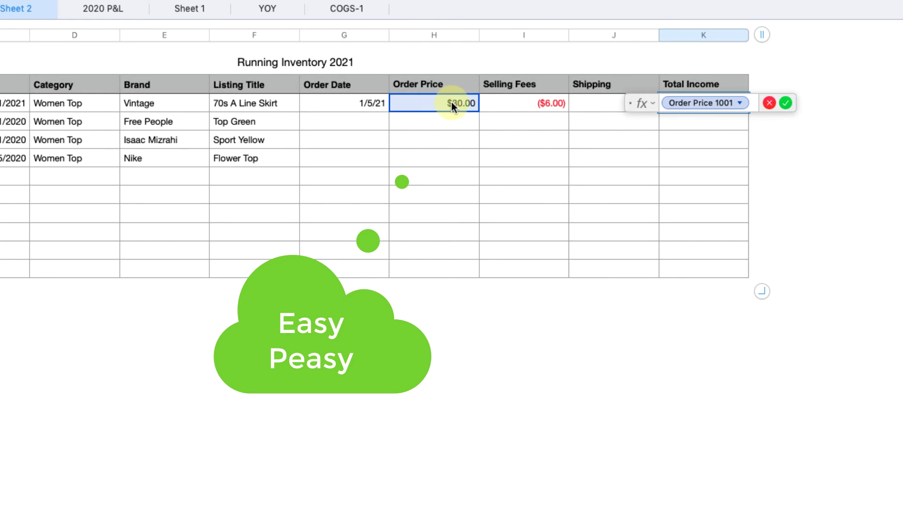
pyautogui.write('+')
pyautogui.click(517, 103)
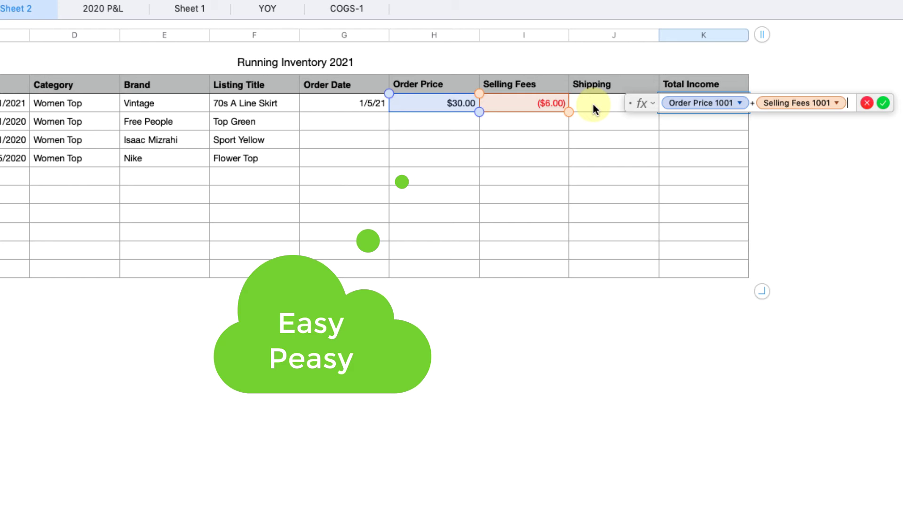
pyautogui.write('+')
pyautogui.click(593, 103)
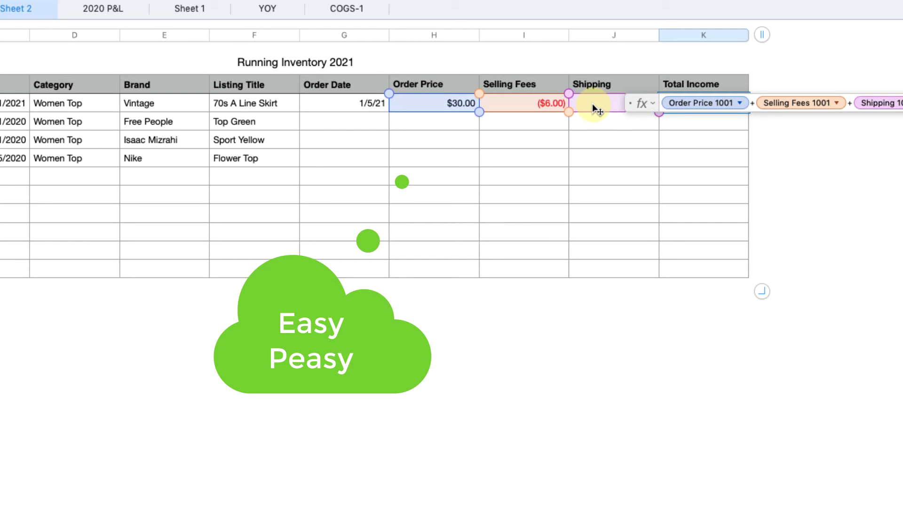
pyautogui.press('Return')
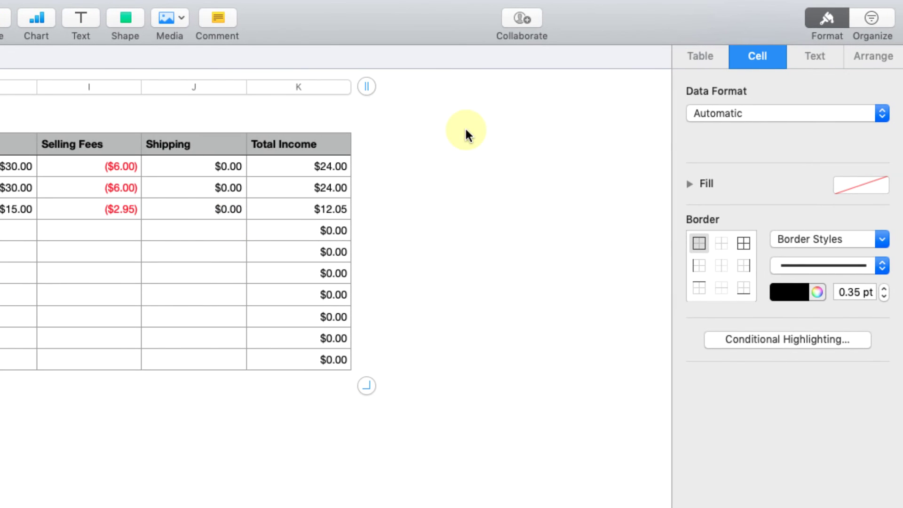
# Open the sorting options for the inventory table
pyautogui.click(871, 18)
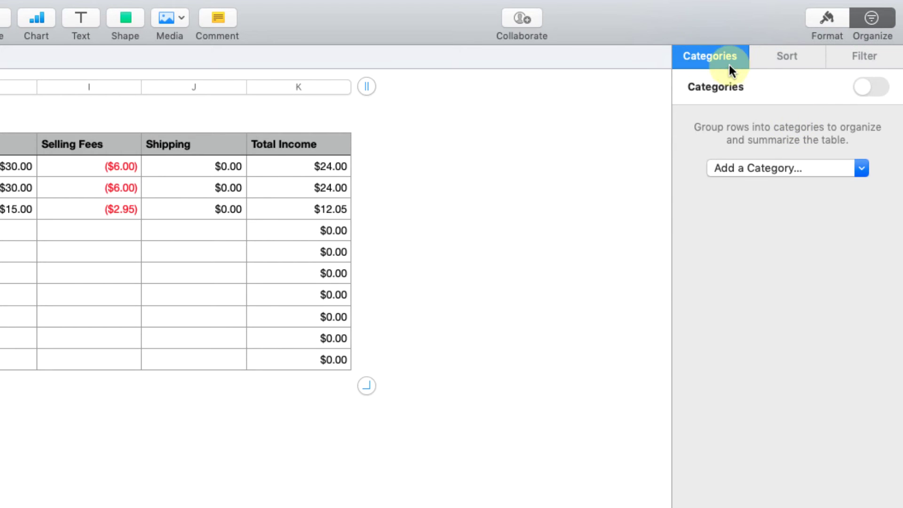
pyautogui.click(797, 58)
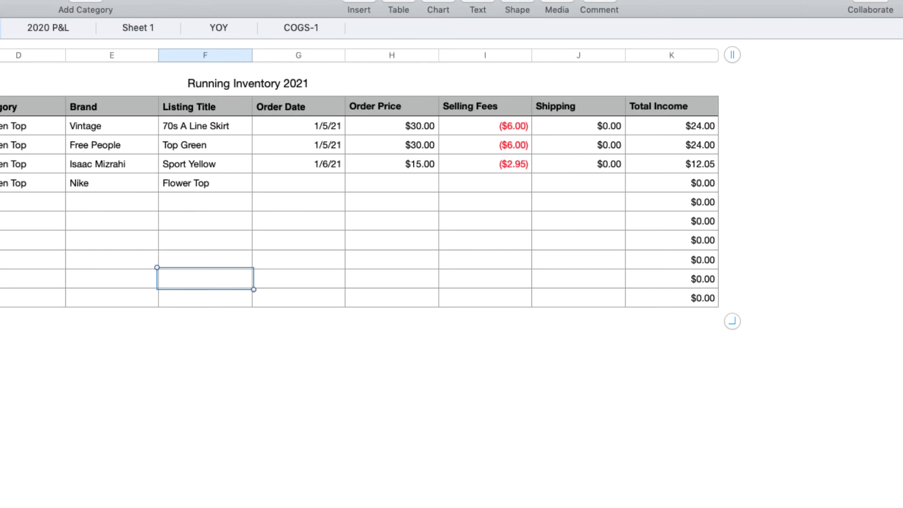
# Search the whole spreadsheet for "nike" and close the search
pyautogui.press('super+f')
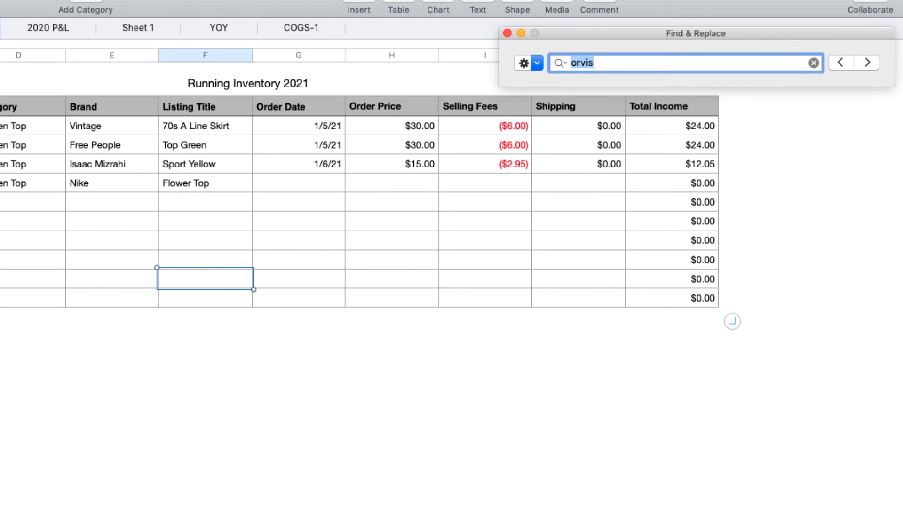
pyautogui.write('nike')
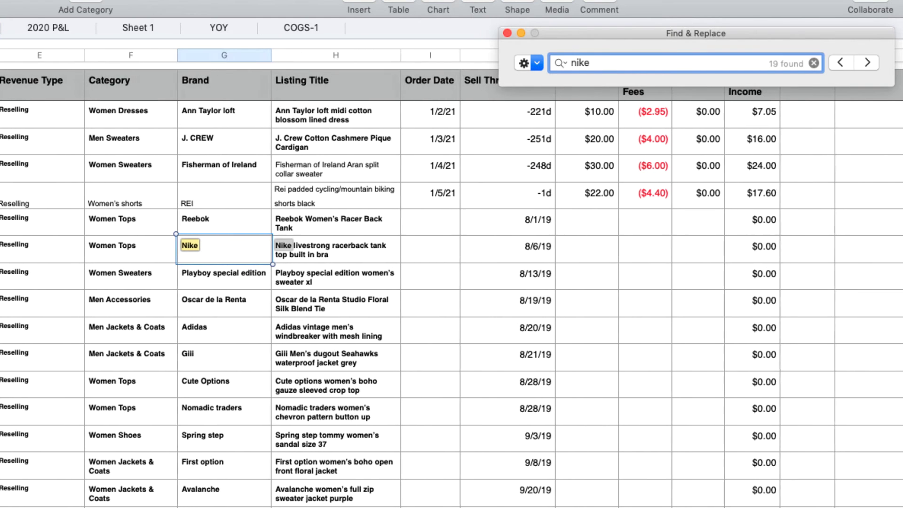
pyautogui.click(507, 33)
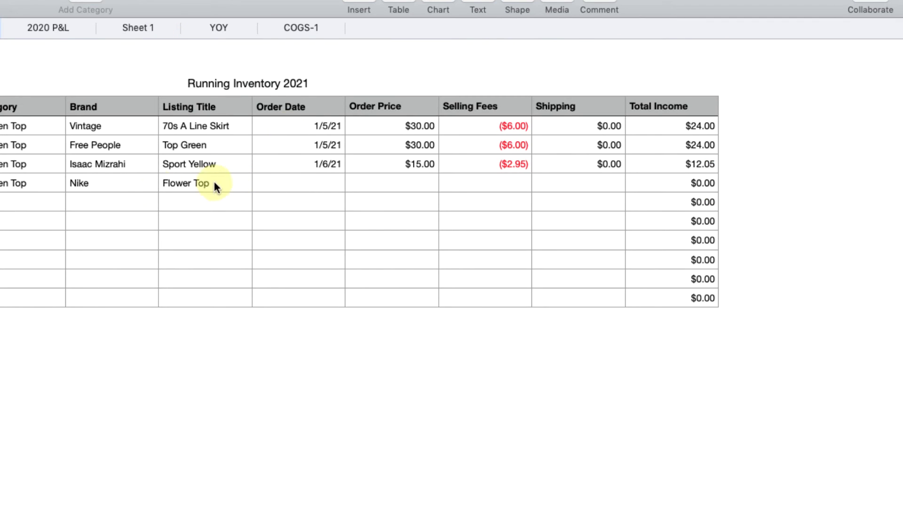
# Sort the entire inventory table by Brand in ascending order and select the four filled Brand cells
pyautogui.click(130, 184)
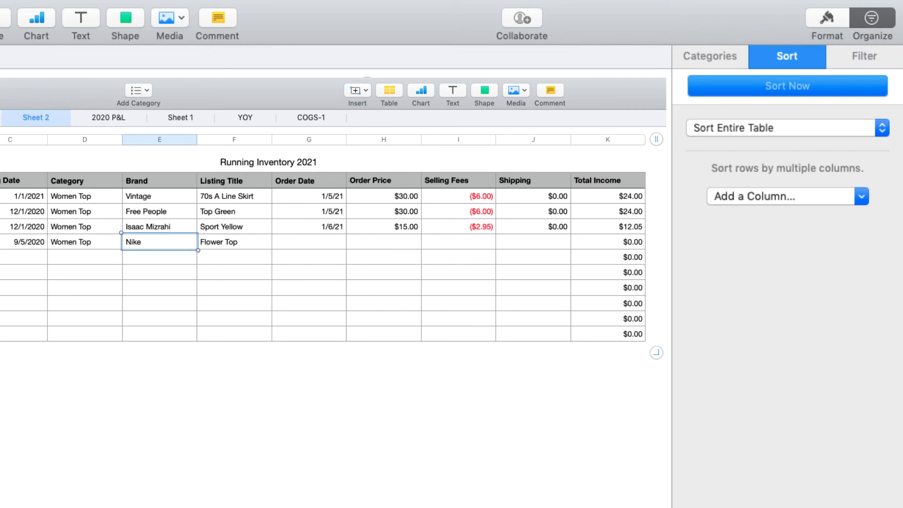
pyautogui.click(862, 196)
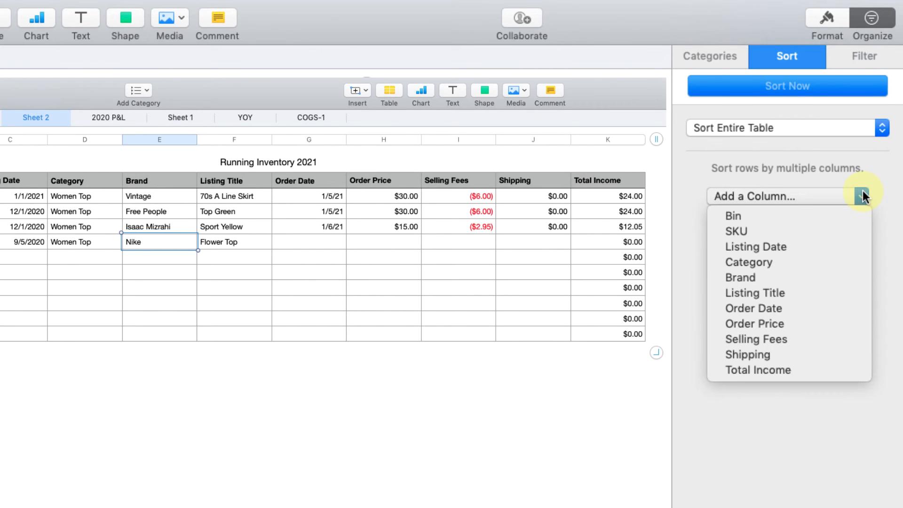
pyautogui.click(856, 272)
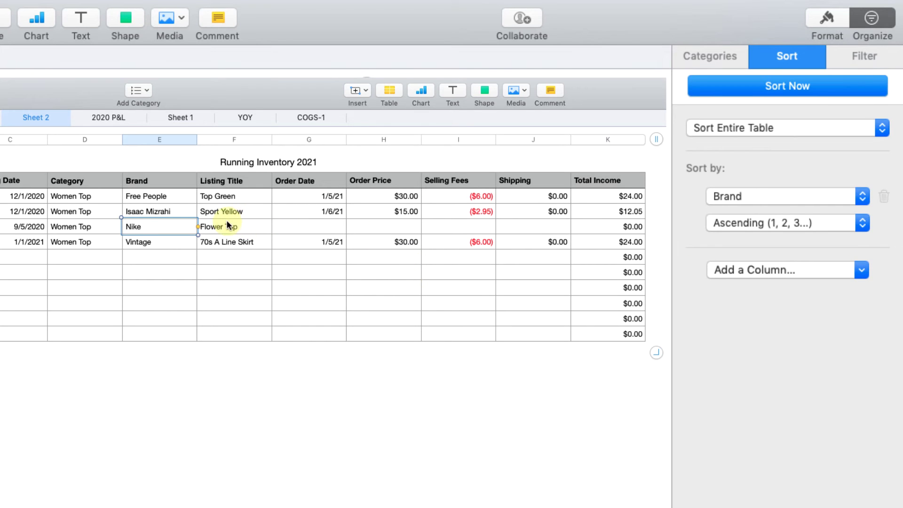
pyautogui.moveTo(178, 196); pyautogui.dragTo(180, 238)
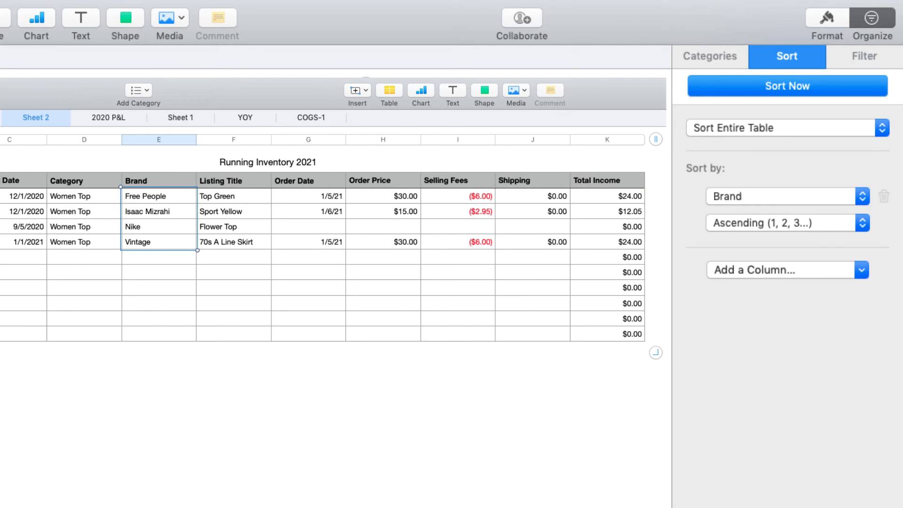
# Group the table's rows into categories by Order Date, with one group per month
pyautogui.click(689, 56)
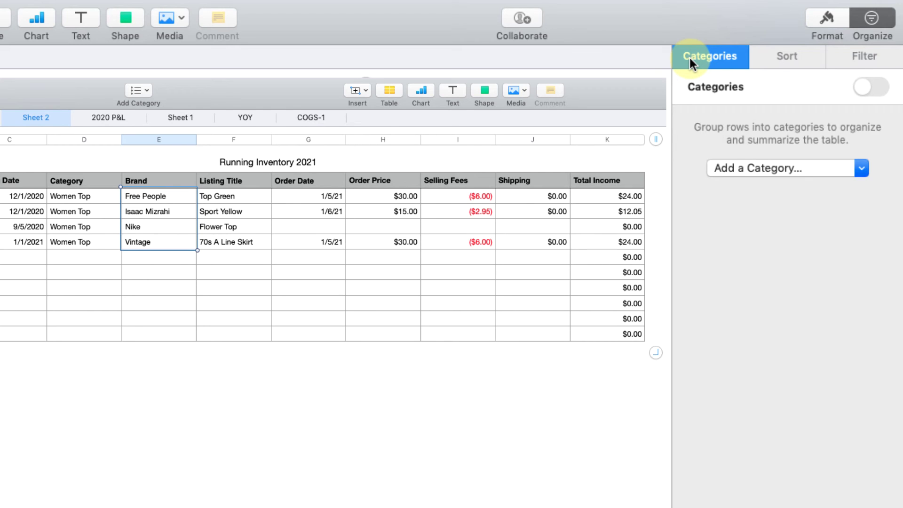
pyautogui.click(862, 168)
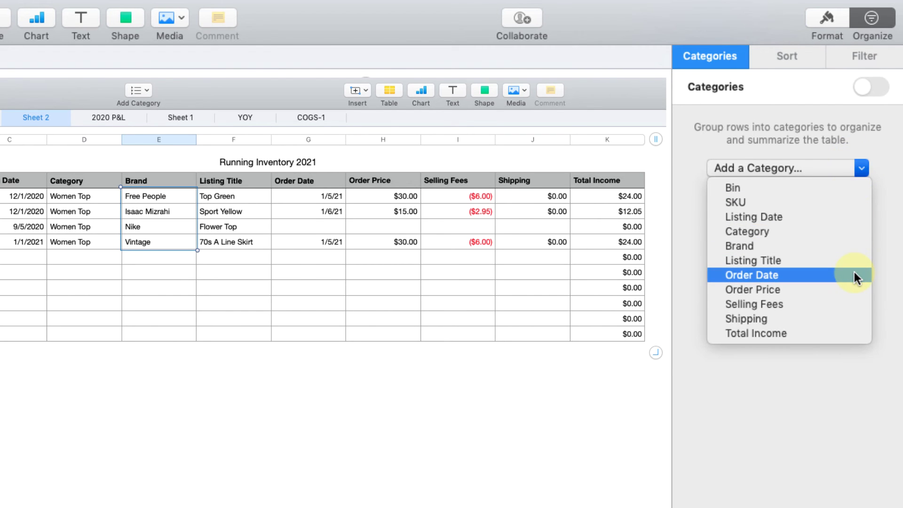
pyautogui.click(854, 276)
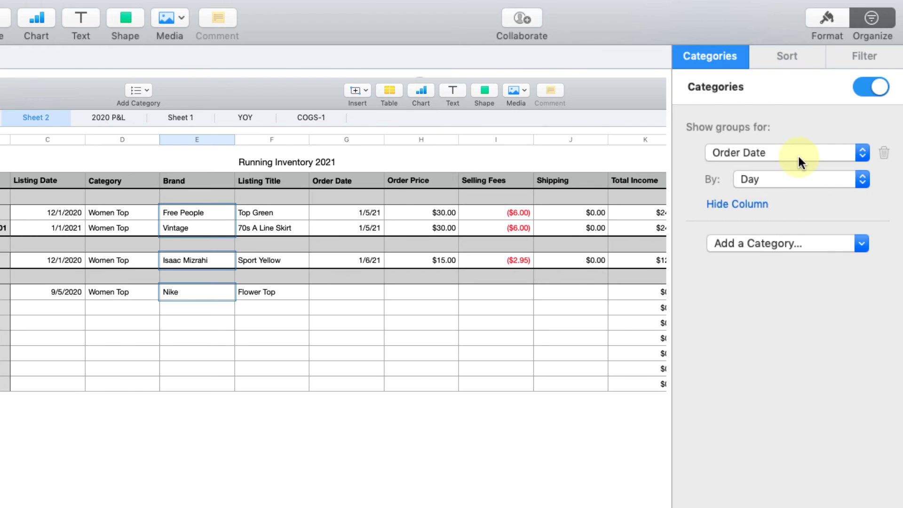
pyautogui.click(861, 179)
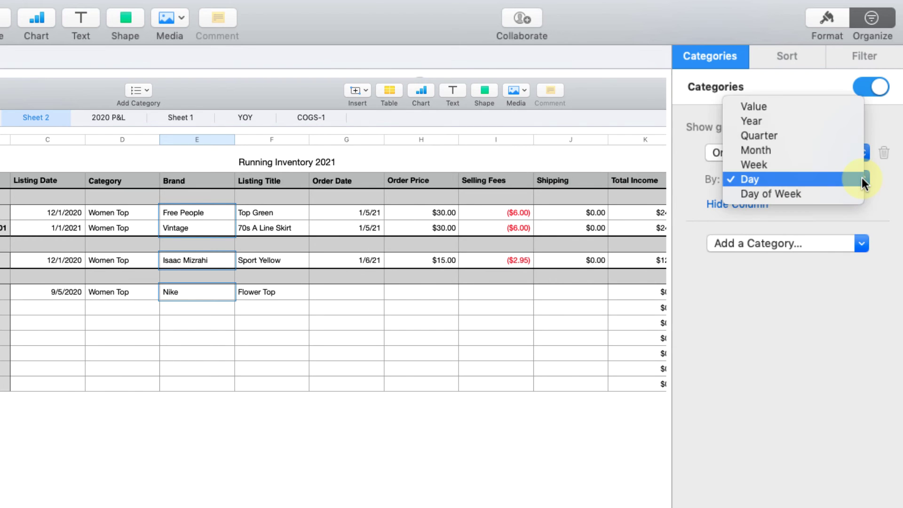
pyautogui.click(850, 151)
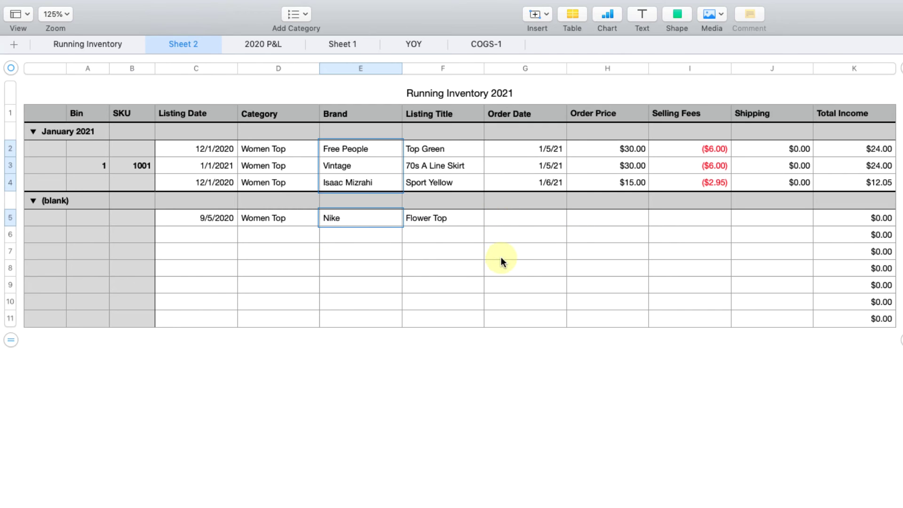
# Collapse the (blank) category group and expand it again
pyautogui.click(33, 201)
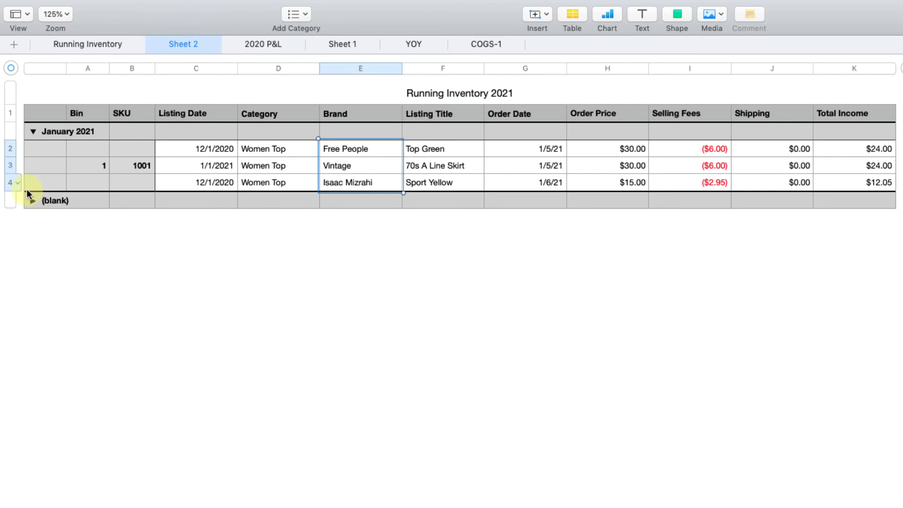
pyautogui.click(32, 201)
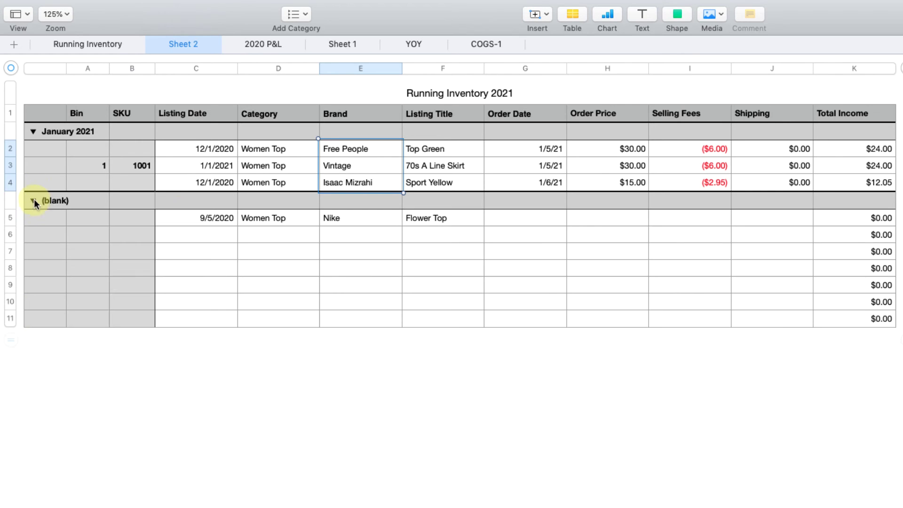
pyautogui.click(224, 185)
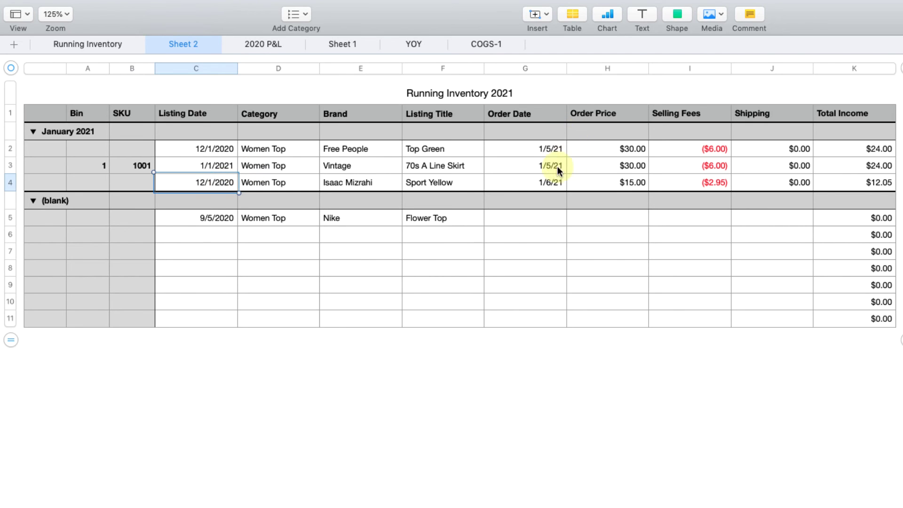
# Set the Sport Yellow row's Order Date to 12/15 without specifying a year
pyautogui.click(556, 184)
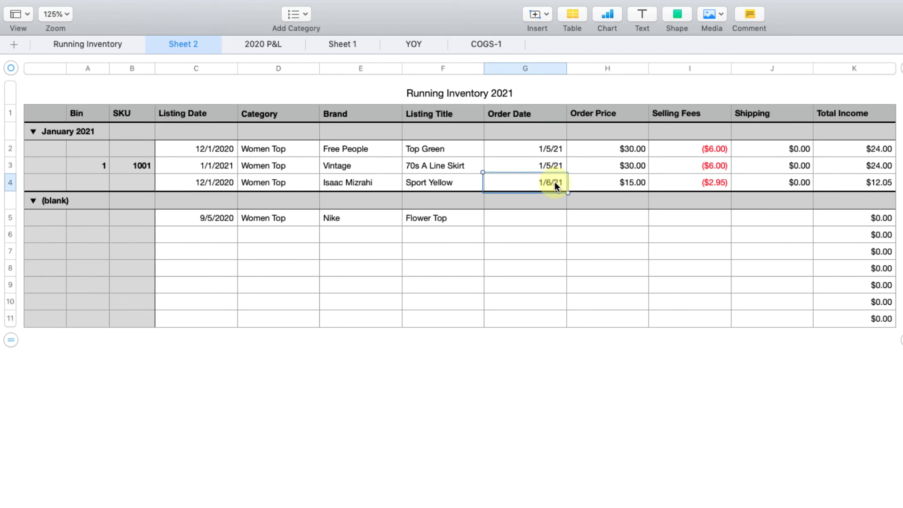
pyautogui.write('12/15')
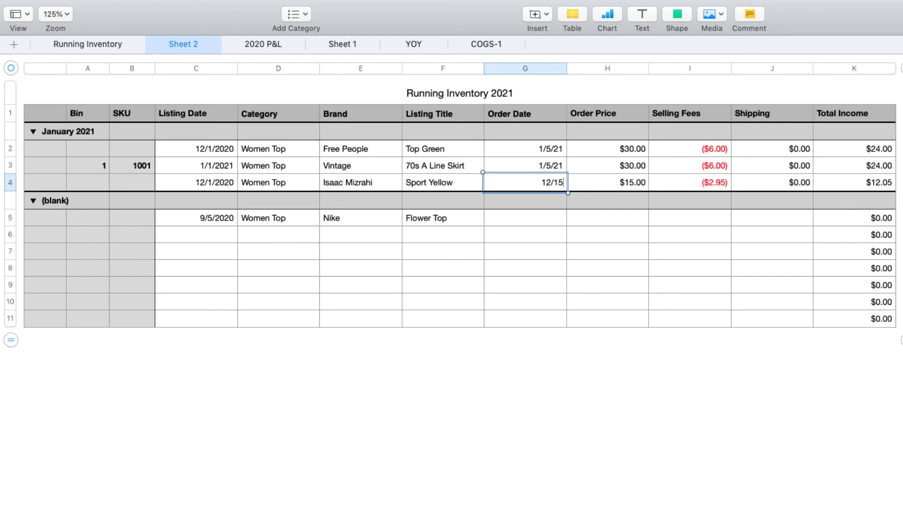
pyautogui.press('Return')
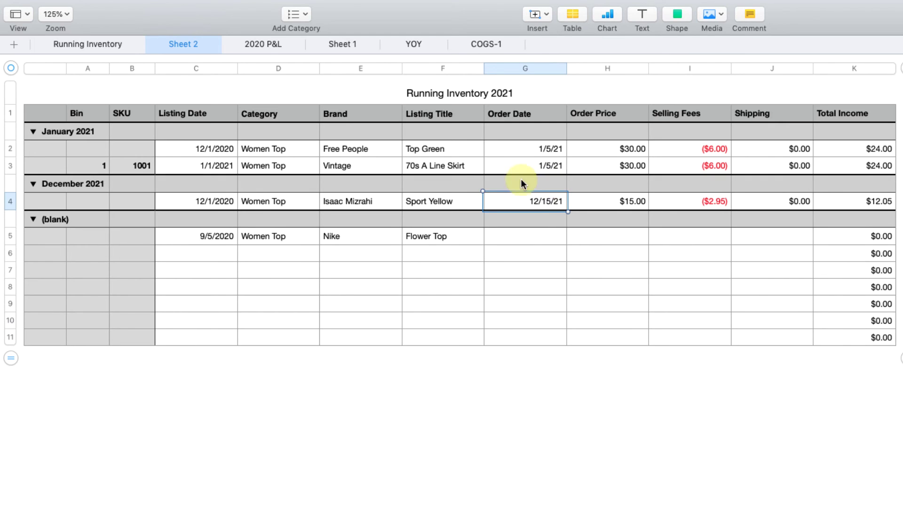
# Change the Sport Yellow row's Order Date to 12/15/20
pyautogui.click(543, 198)
pyautogui.press('super+a')
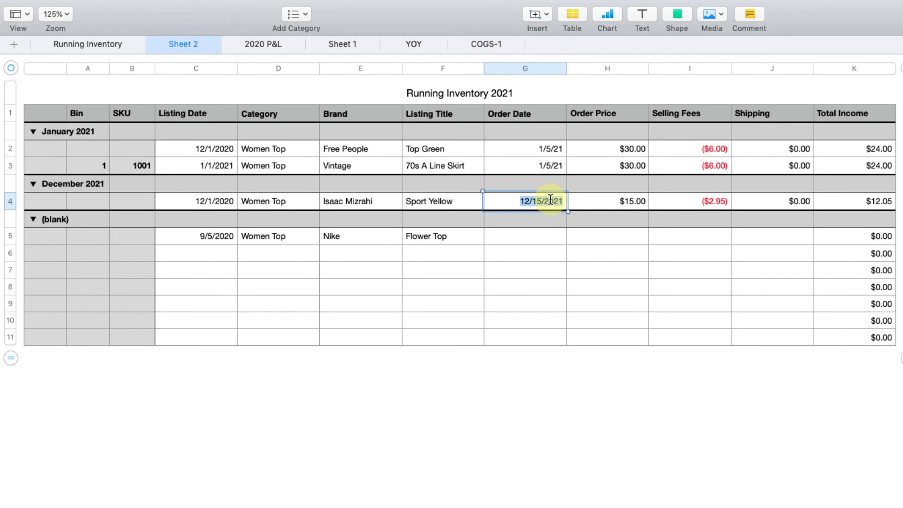
pyautogui.write('12/15/202')
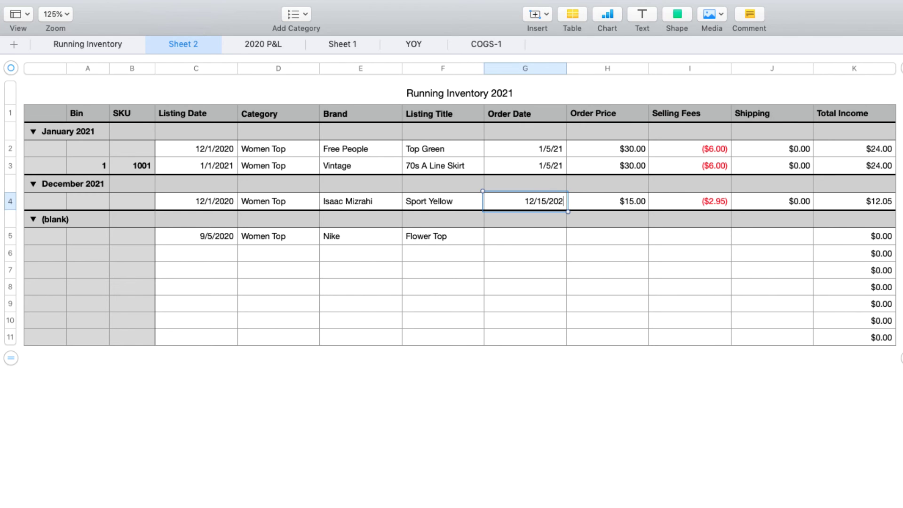
pyautogui.press('BackSpace')
pyautogui.press('Return')
pyautogui.click(582, 236)
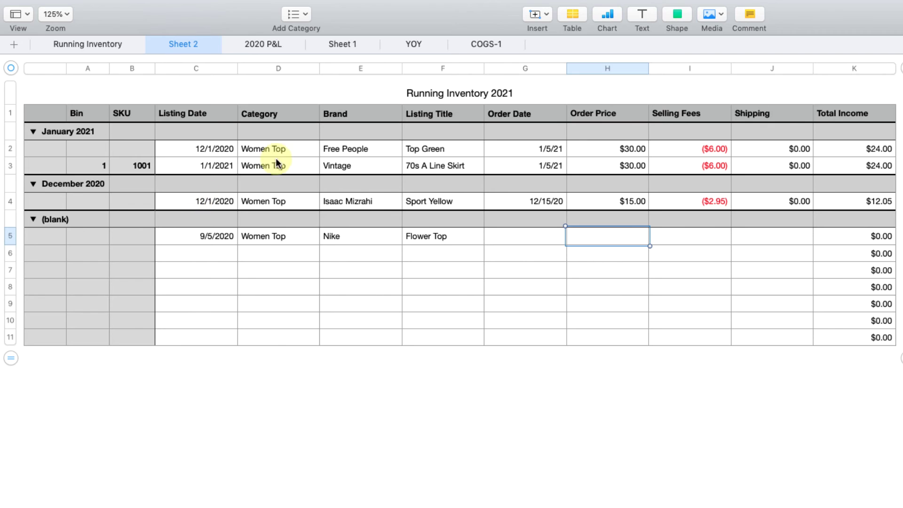
# Add a Subtotal summary for the Order Price column in the month group rows
pyautogui.click(614, 128)
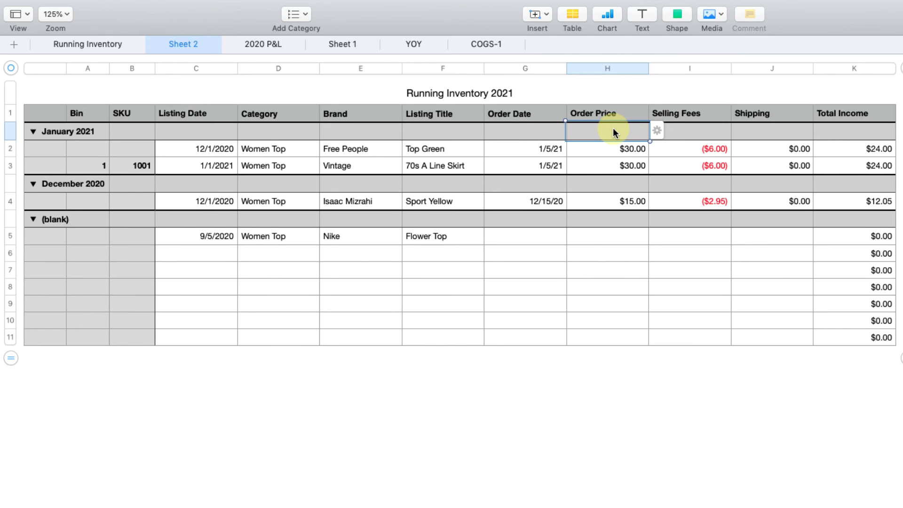
pyautogui.click(657, 131)
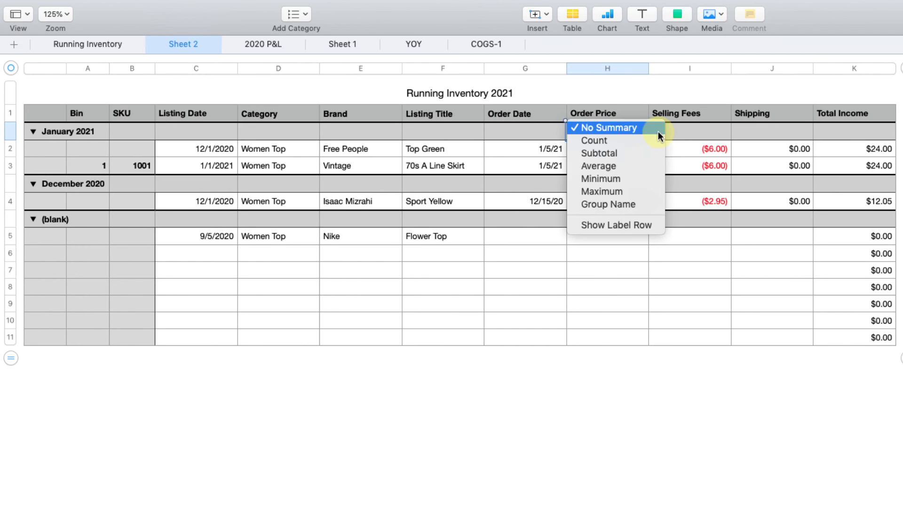
pyautogui.click(657, 153)
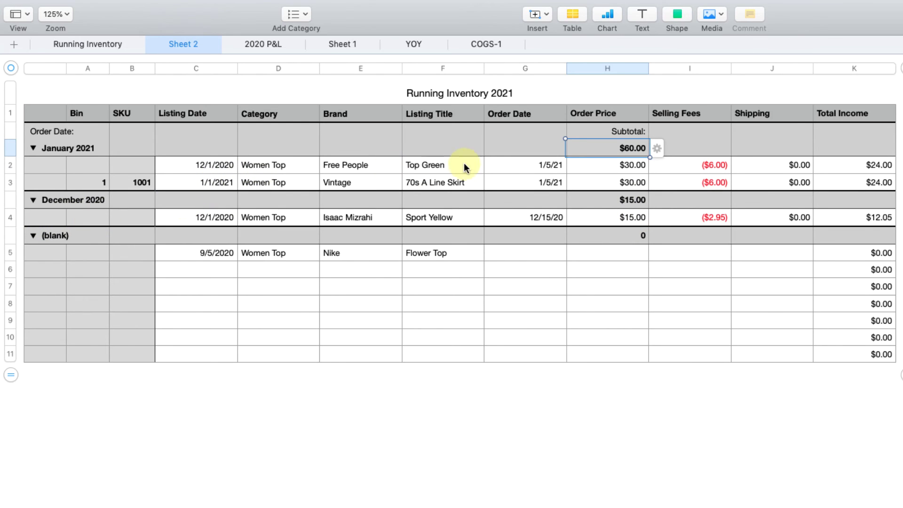
# Change the Top Green row's Order Date to 2/1/21 and check the Order Price subtotals of the month groups
pyautogui.click(544, 165)
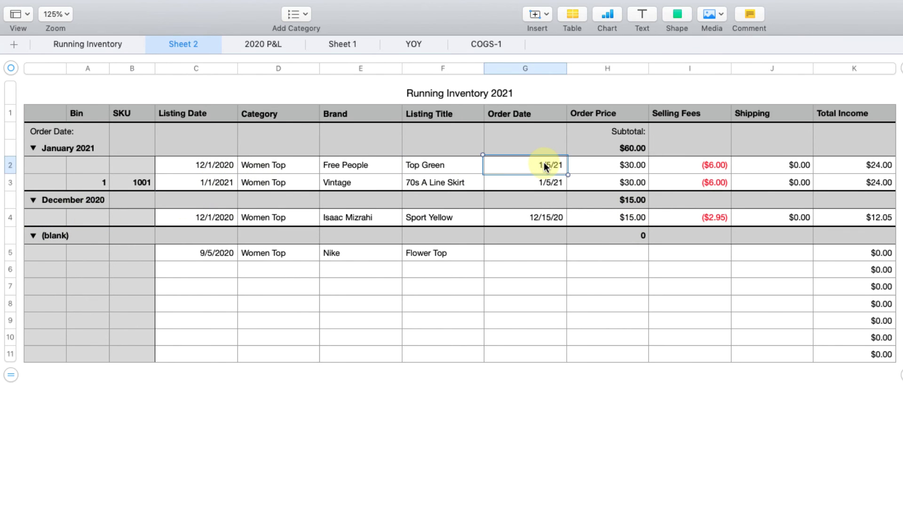
pyautogui.write('2/')
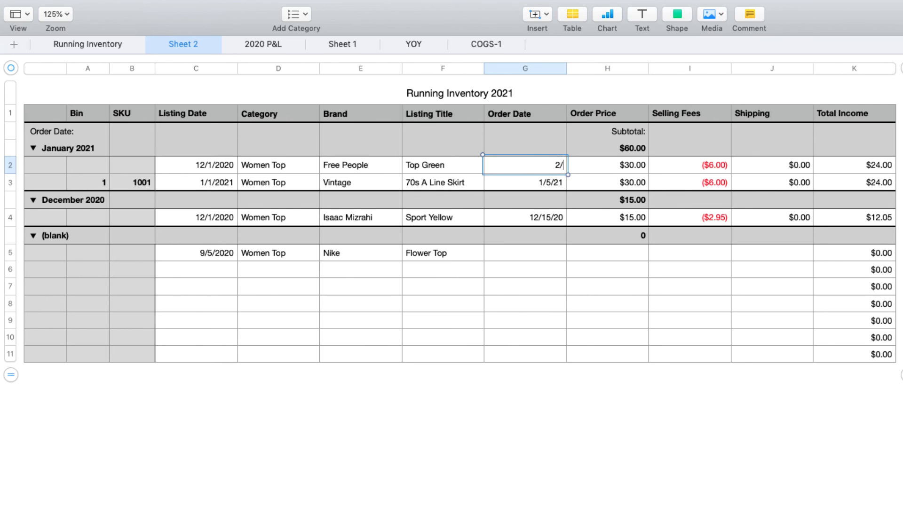
pyautogui.write('1/21')
pyautogui.press('Return')
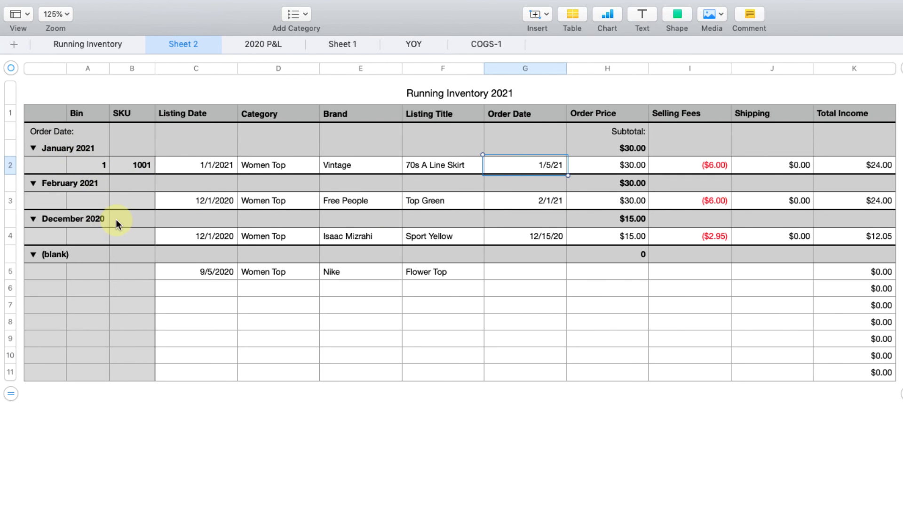
pyautogui.click(641, 146)
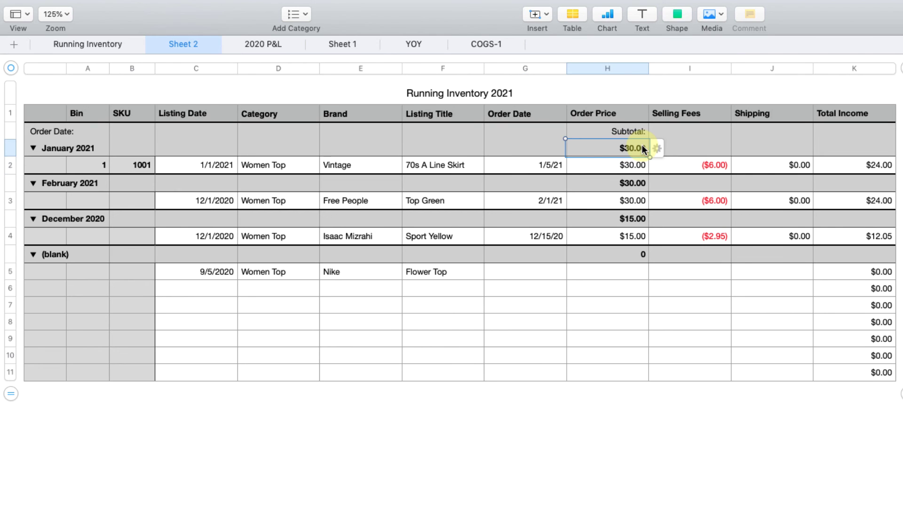
pyautogui.click(640, 187)
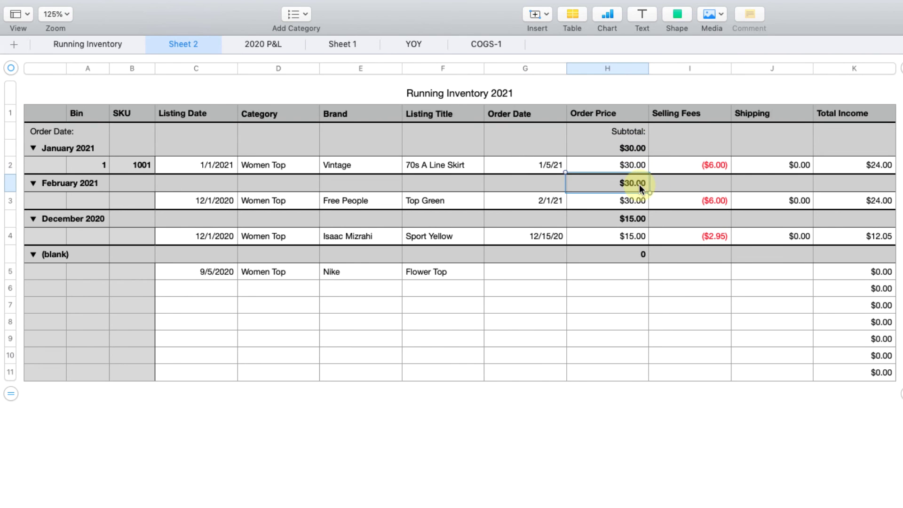
pyautogui.click(637, 221)
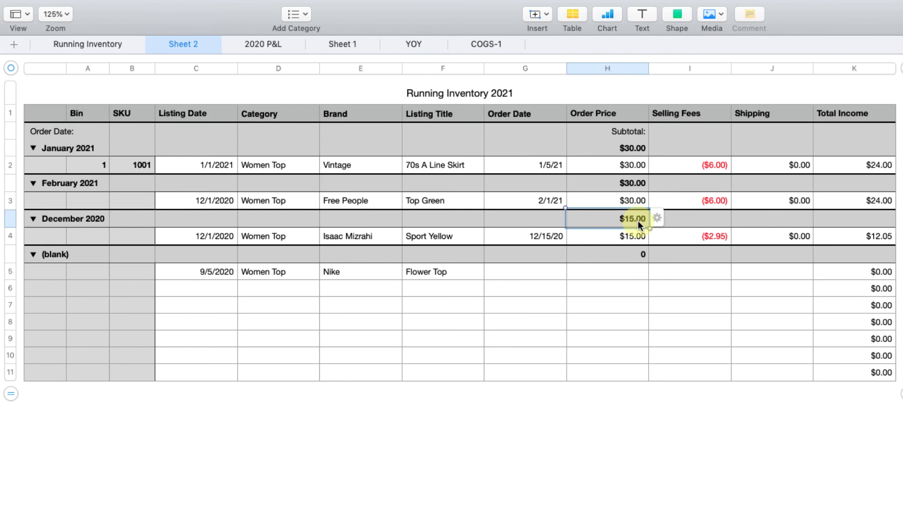
# Add Subtotal summaries for the Selling Fees, Shipping and Total Income columns in the month group rows
pyautogui.click(710, 147)
pyautogui.click(740, 149)
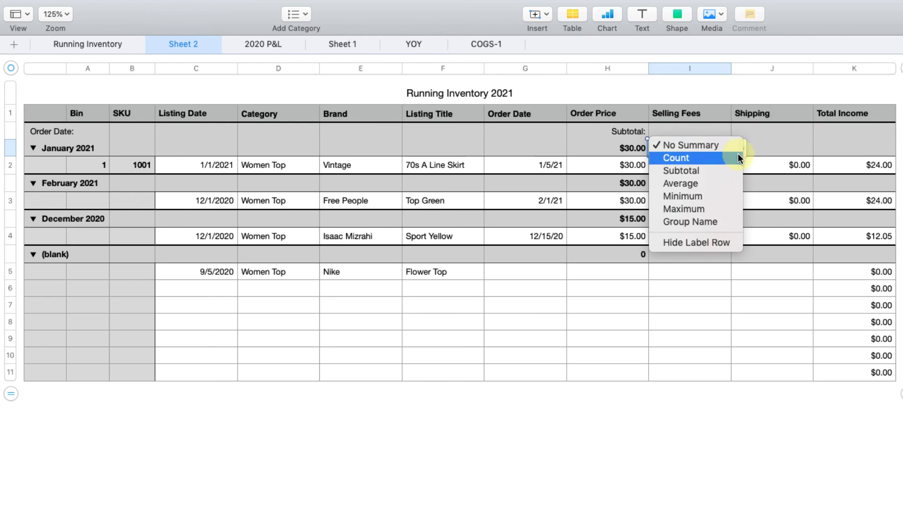
pyautogui.click(738, 171)
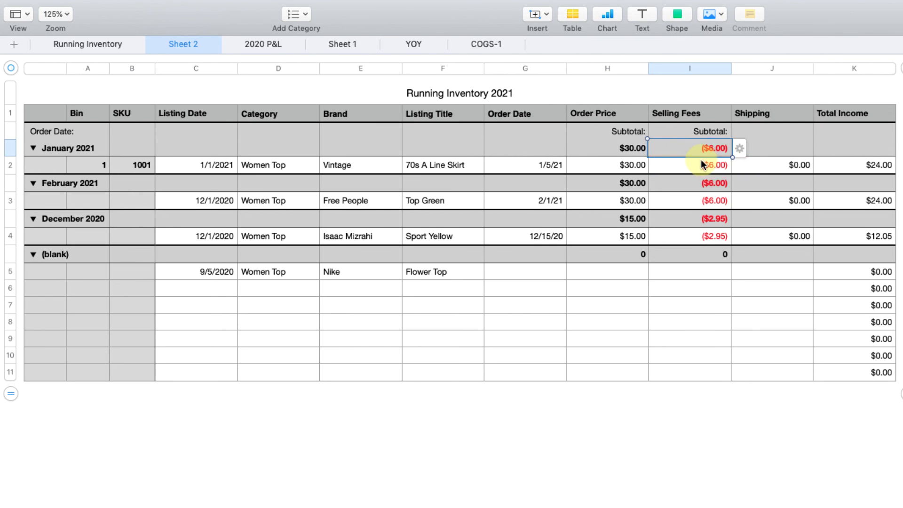
pyautogui.click(800, 148)
pyautogui.click(817, 148)
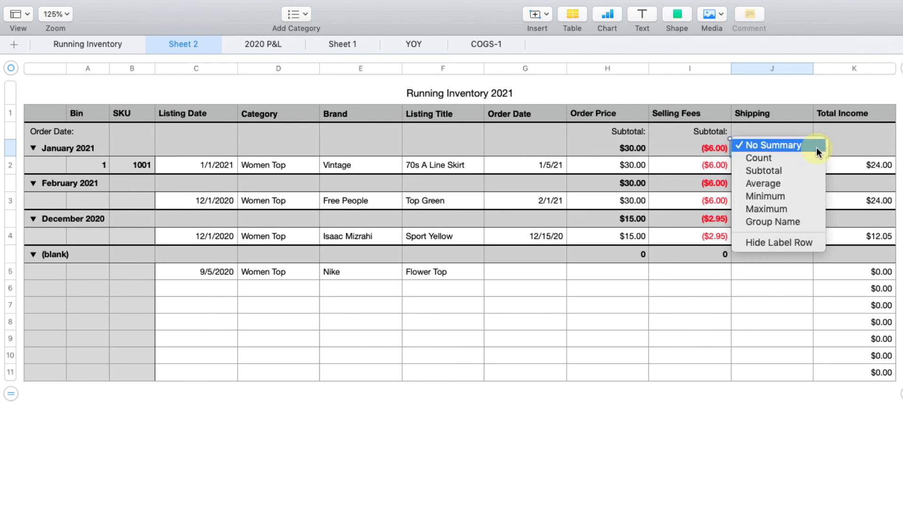
pyautogui.click(816, 171)
pyautogui.click(879, 147)
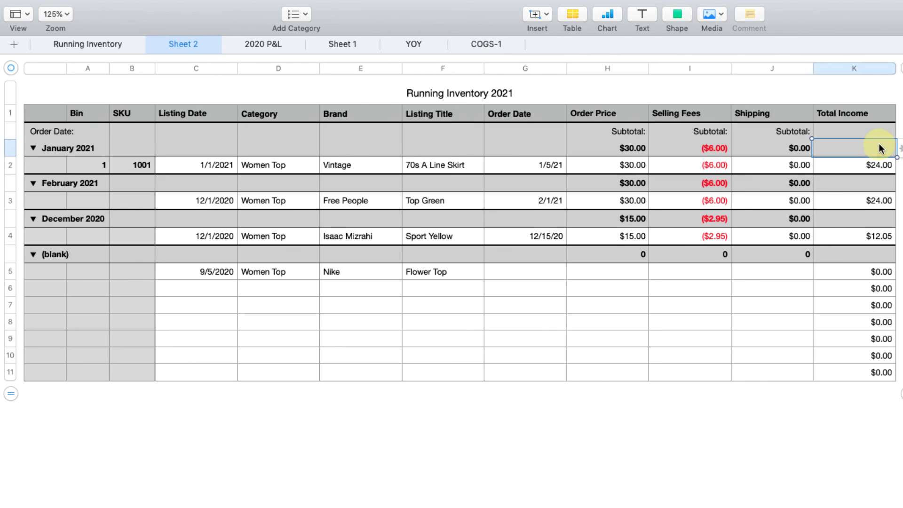
pyautogui.click(900, 148)
pyautogui.click(845, 171)
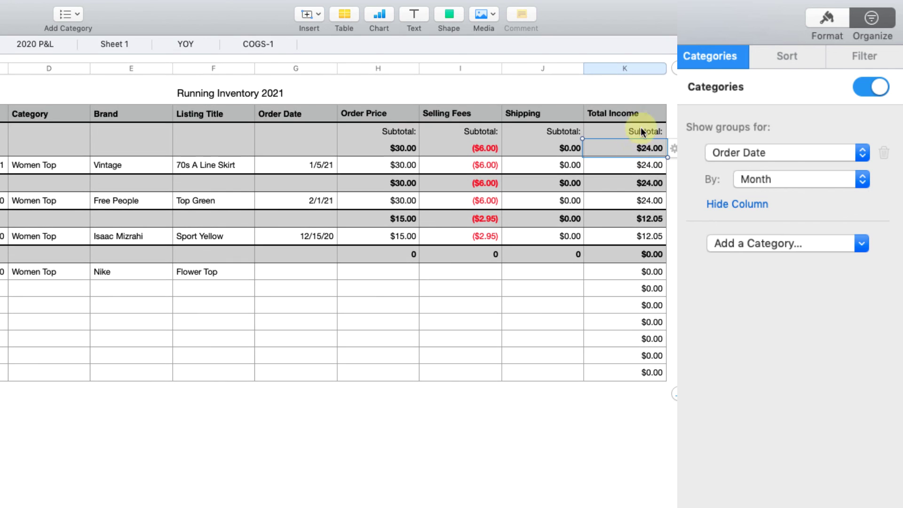
# Turn the table's categories off and back on to compare the ungrouped and grouped views
pyautogui.click(869, 88)
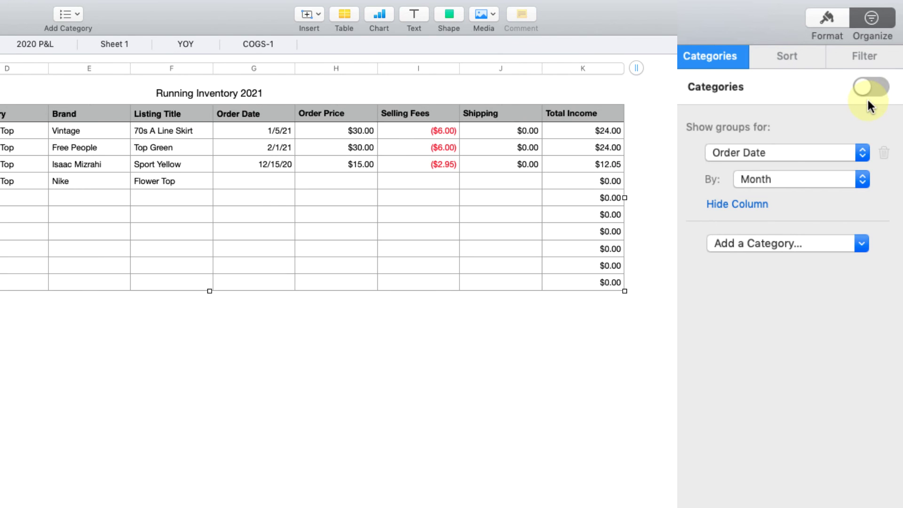
pyautogui.click(872, 88)
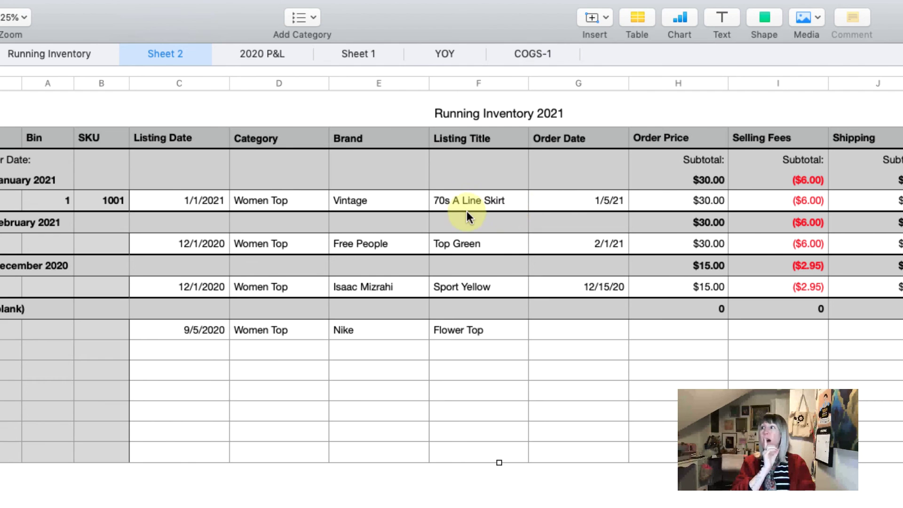
# Add a Count summary for the Order Date column in the month group rows
pyautogui.click(206, 175)
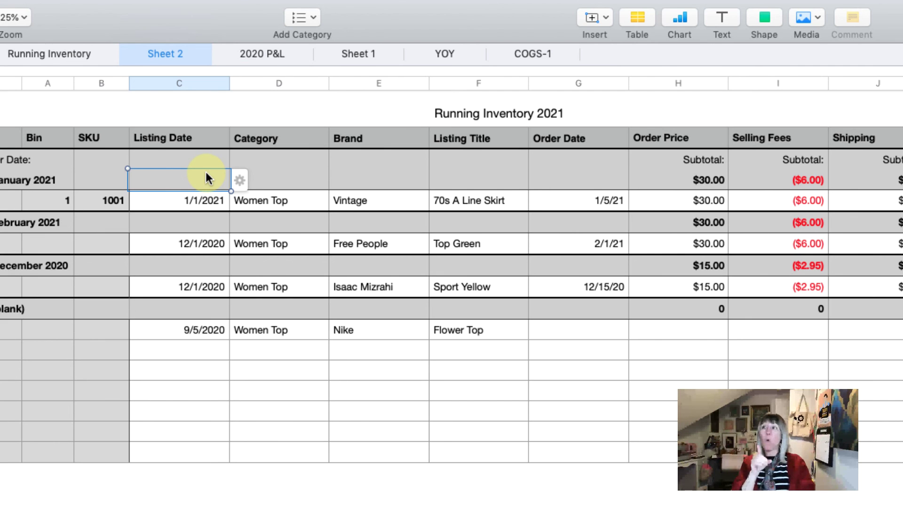
pyautogui.click(569, 181)
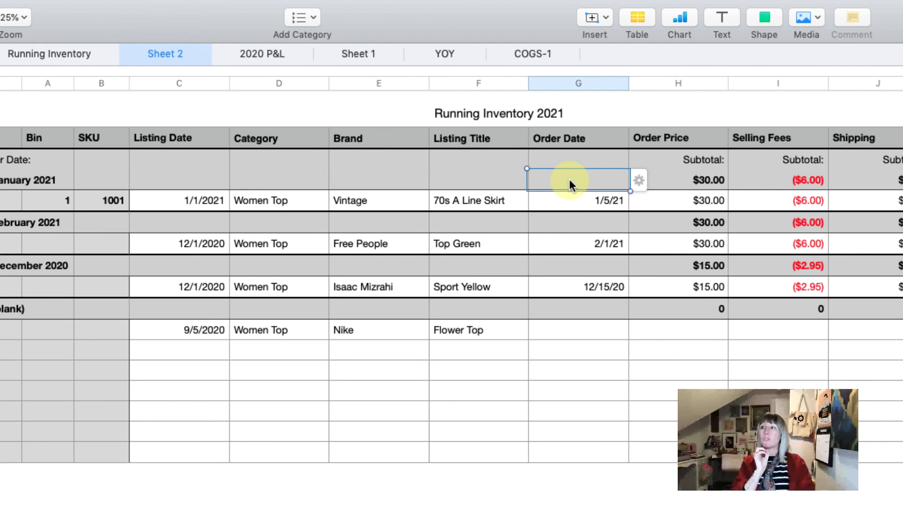
pyautogui.click(638, 178)
pyautogui.click(633, 190)
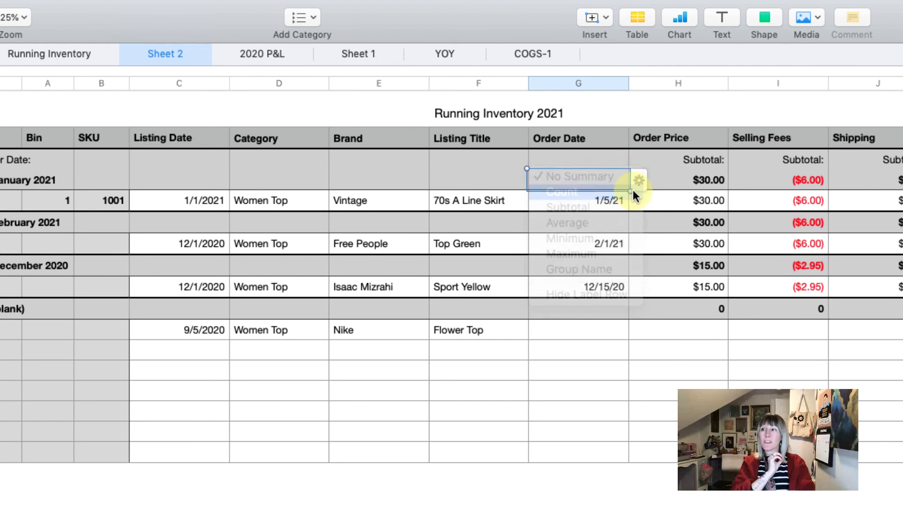